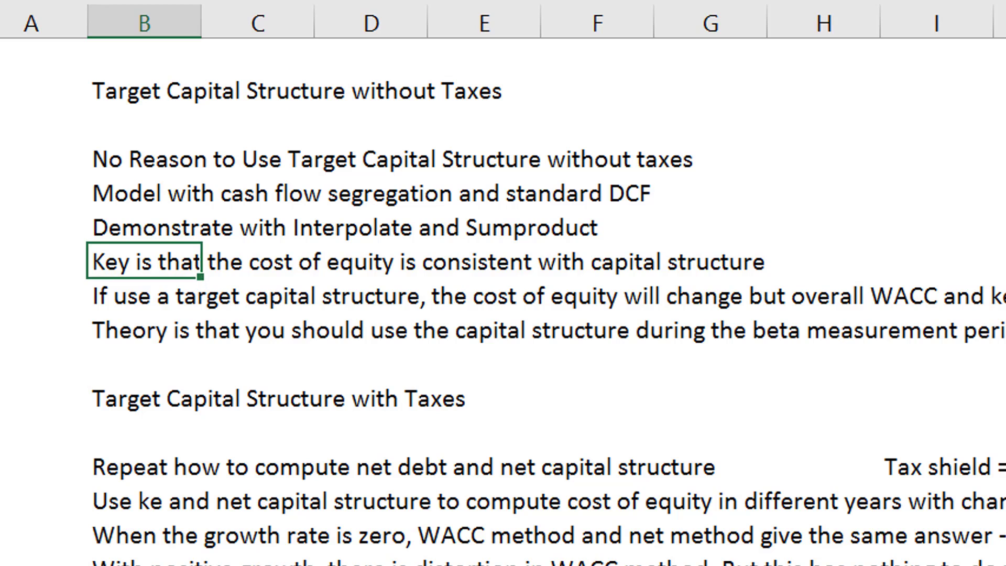
# Review the notes listed under the heading on target capital structure without taxes
pyautogui.press('Down')
pyautogui.press('Down')
pyautogui.press('Up')
pyautogui.press('Up')
pyautogui.press('Up')
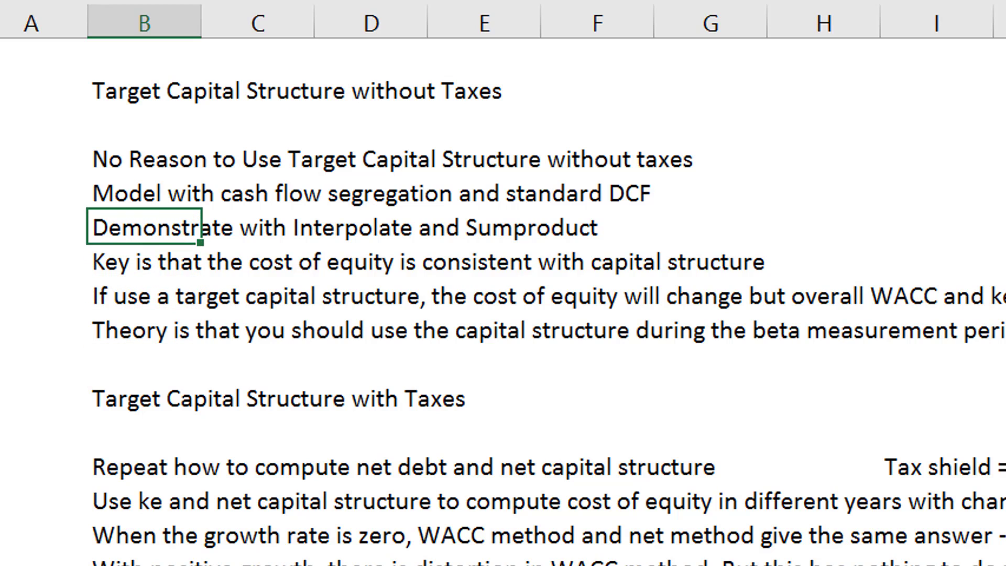
pyautogui.press('Down')
pyautogui.press('Up')
pyautogui.press('Up')
pyautogui.press('Up')
pyautogui.press('Up')
pyautogui.press('Up')
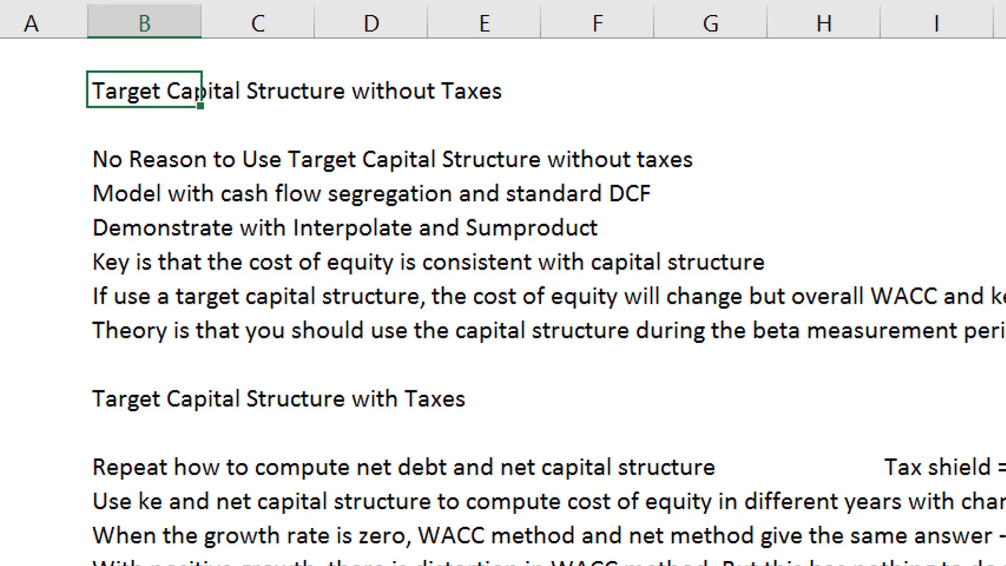
pyautogui.press('Down')
pyautogui.press('Down')
pyautogui.press('Down')
pyautogui.press('Down')
pyautogui.press('Down')
pyautogui.press('Up')
pyautogui.press('Up')
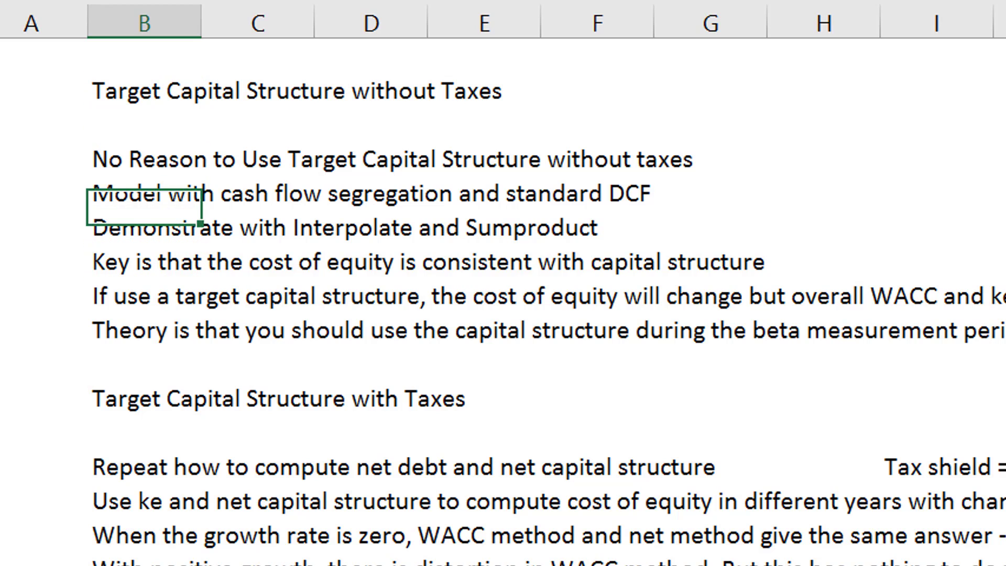
pyautogui.press('Up')
pyautogui.press('Down')
pyautogui.press('Down')
pyautogui.press('Down')
pyautogui.press('Down')
pyautogui.press('Down')
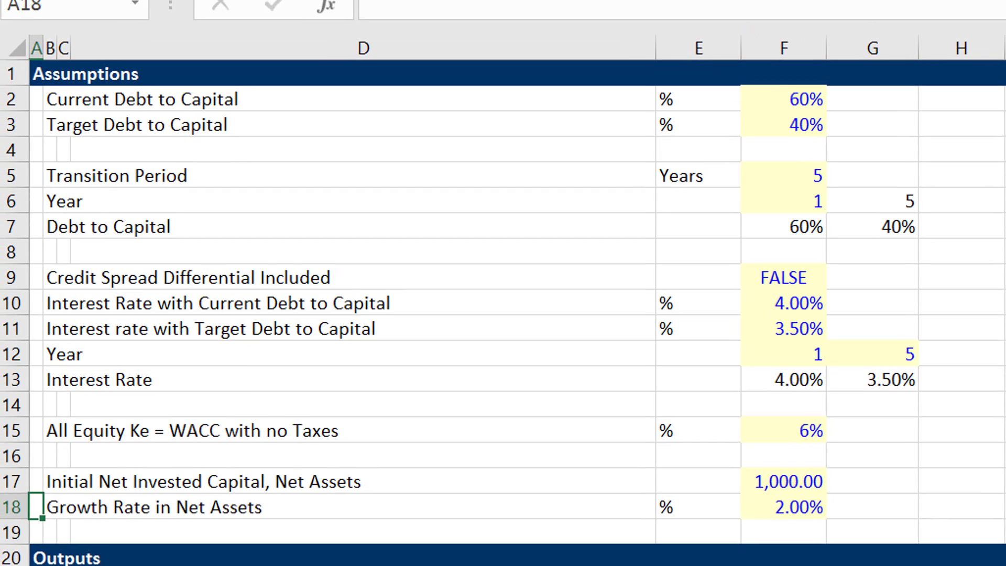
# Examine the current and target debt to capital inputs in the Assumptions section
pyautogui.press('Up')
pyautogui.press('Up')
pyautogui.press('Up')
pyautogui.press('Up')
pyautogui.press('Up')
pyautogui.press('Up')
pyautogui.press('Up')
pyautogui.press('Up')
pyautogui.press('Up')
pyautogui.press('Up')
pyautogui.press('Up')
pyautogui.press('Up')
pyautogui.press('Up')
pyautogui.press('Up')
pyautogui.press('Up')
pyautogui.press('Up')
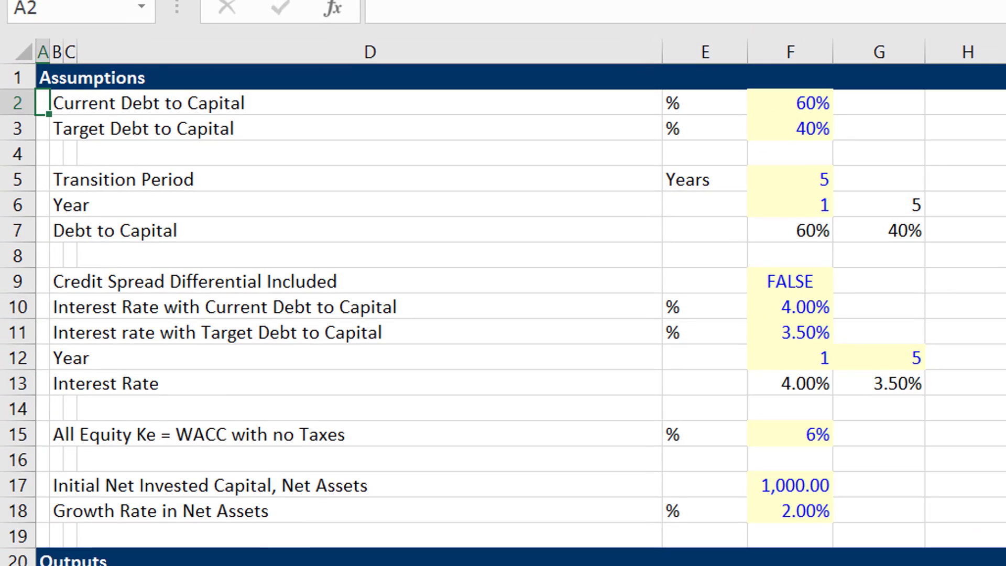
pyautogui.press('Right')
pyautogui.press('Right')
pyautogui.press('Right')
pyautogui.press('Right')
pyautogui.press('Right')
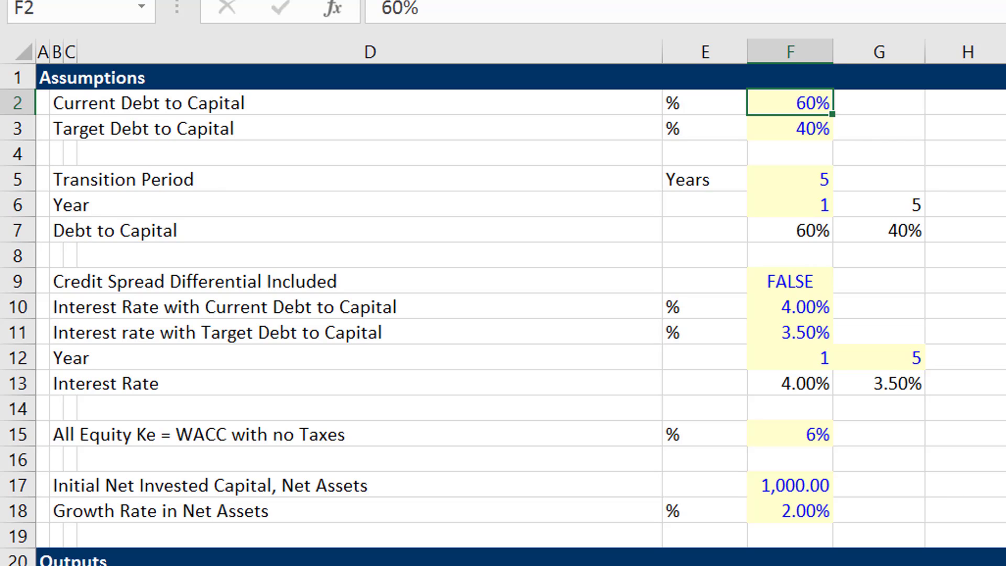
pyautogui.press('Up')
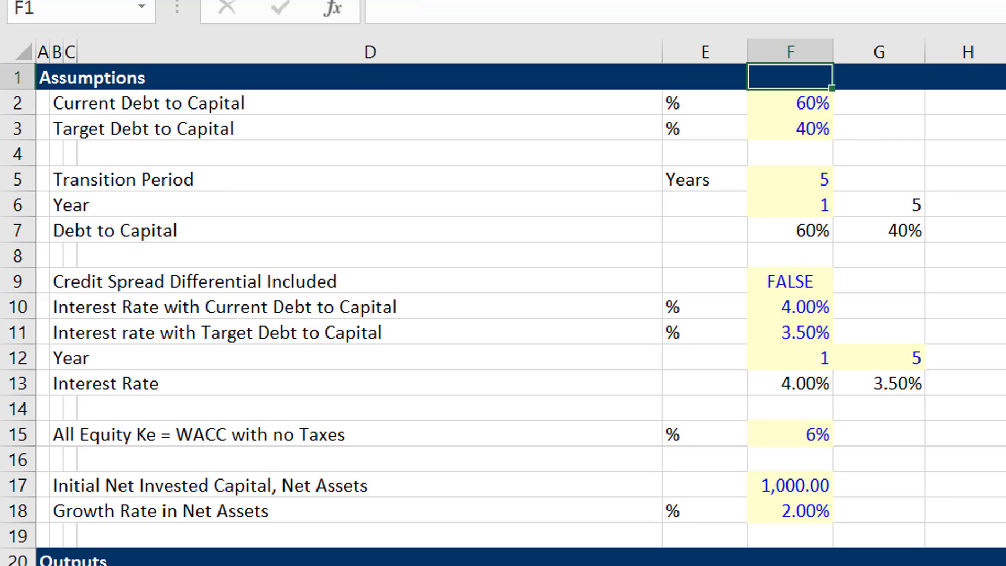
pyautogui.press('Down')
pyautogui.press('Down')
pyautogui.press('Up')
pyautogui.press('Left')
pyautogui.press('Left')
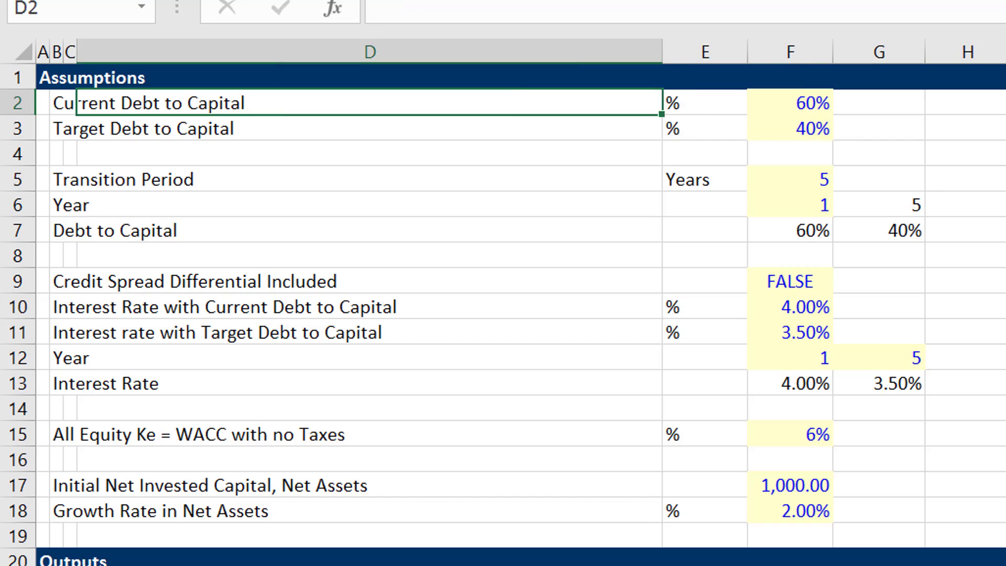
pyautogui.press('Left')
pyautogui.press('Right')
pyautogui.press('Right')
pyautogui.press('Right')
pyautogui.press('Down')
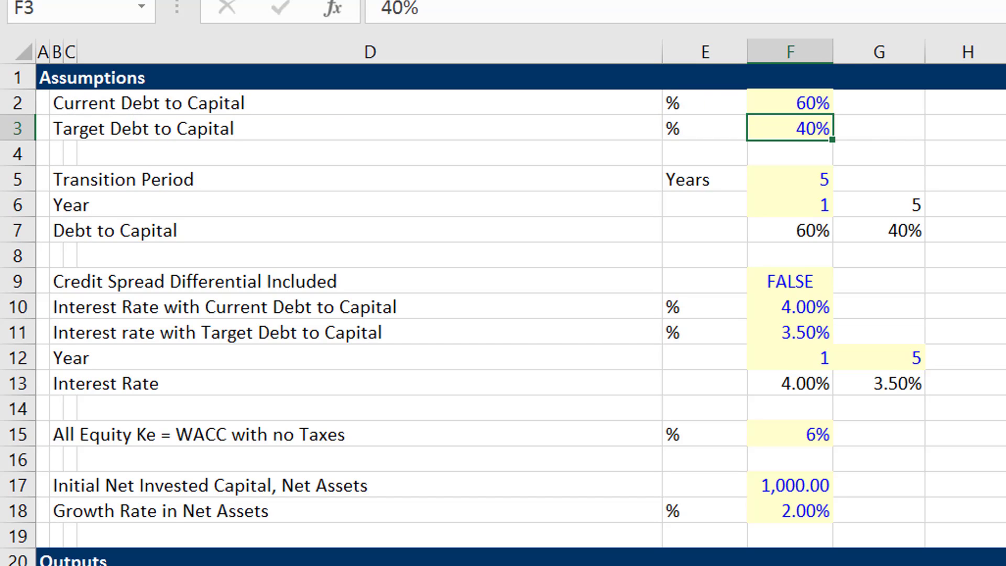
# Examine the transition period input and the start and end years in the row beneath it
pyautogui.press('Down')
pyautogui.press('Down')
pyautogui.press('Left')
pyautogui.press('Right')
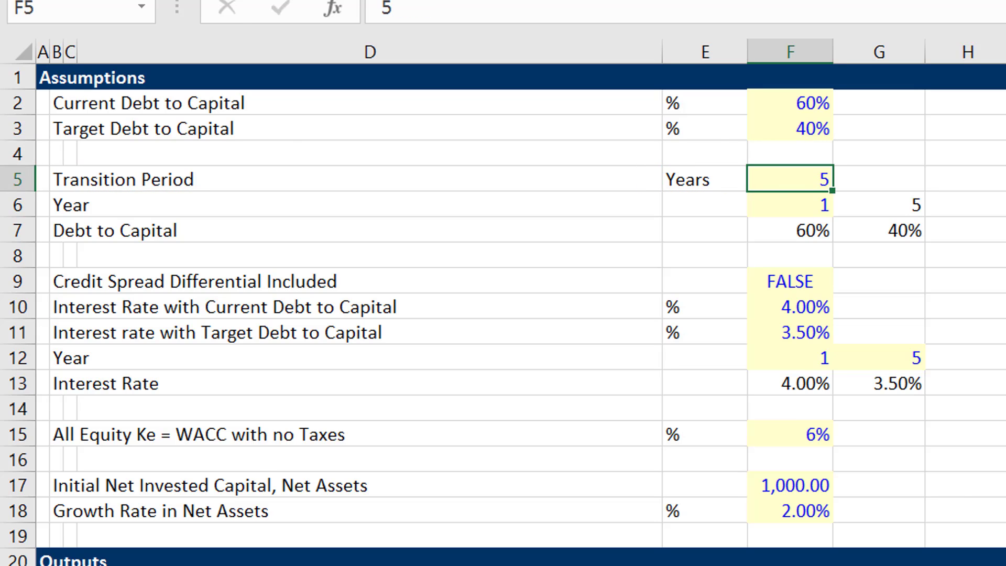
pyautogui.press('Up')
pyautogui.press('Up')
pyautogui.press('Down')
pyautogui.press('Down')
pyautogui.press('Down')
pyautogui.press('Left')
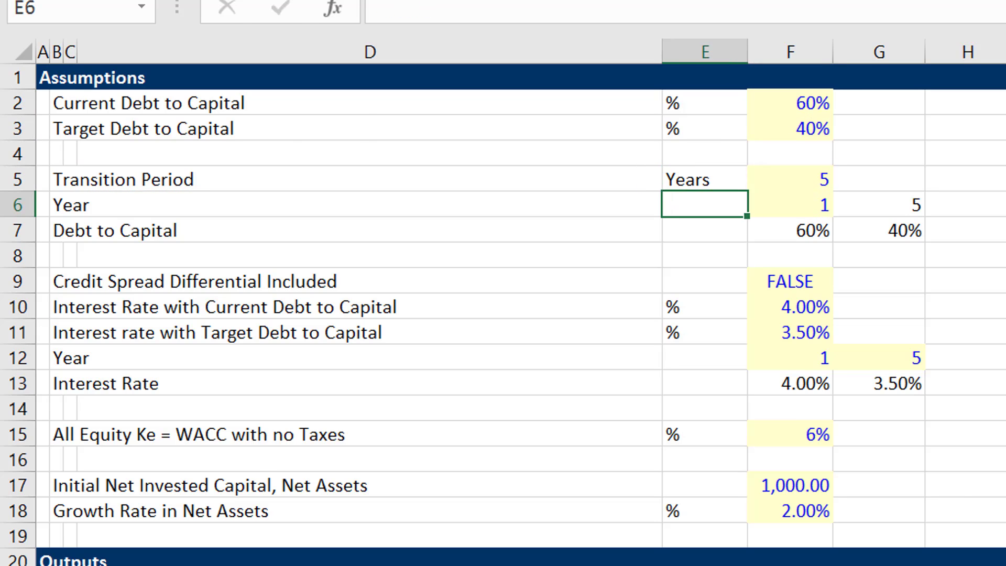
pyautogui.press('Left')
pyautogui.press('Left')
pyautogui.press('Right')
pyautogui.press('Right')
pyautogui.press('Right')
pyautogui.press('Right')
pyautogui.press('Right')
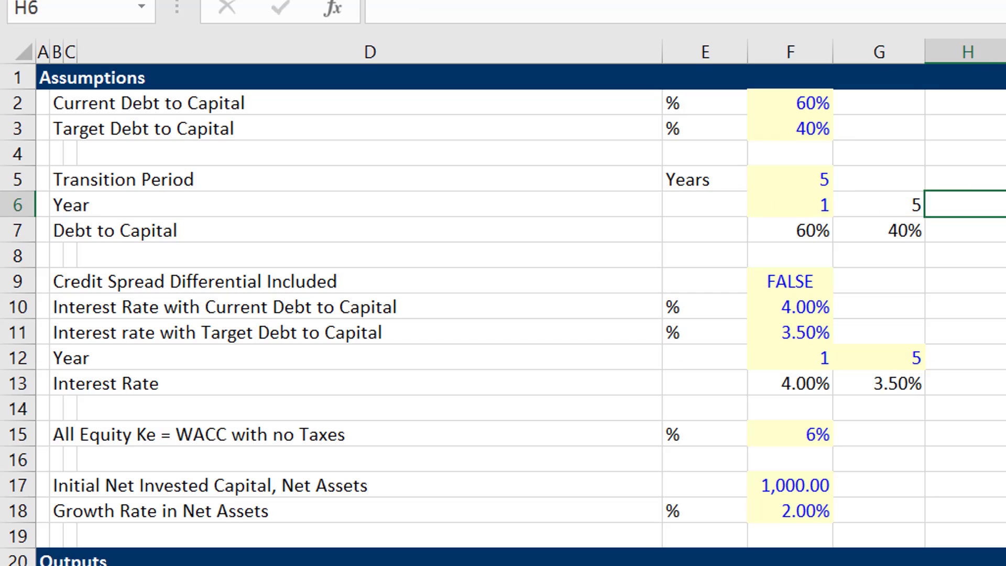
# Examine the capital structure block with its debt and equity entries beside the assumptions
pyautogui.press('Right')
pyautogui.press('Right')
pyautogui.press('Right')
pyautogui.press('Left')
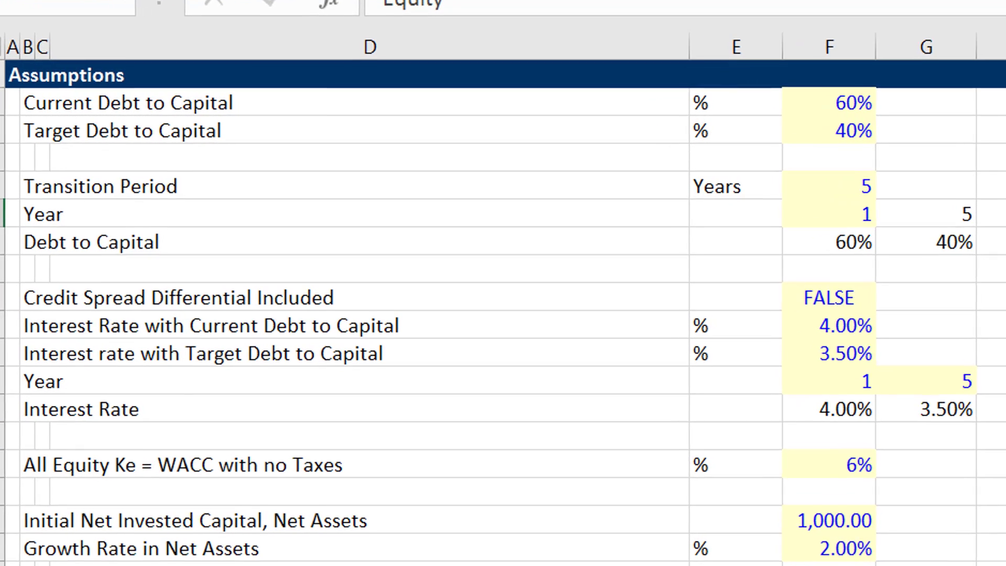
pyautogui.press('Up')
pyautogui.press('Up')
pyautogui.press('Up')
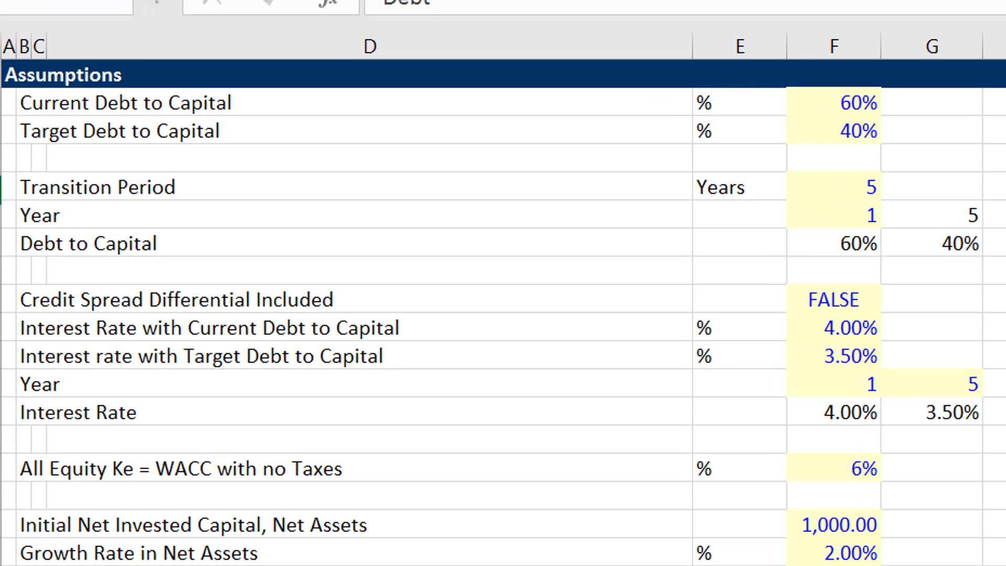
pyautogui.press('Down')
pyautogui.press('Down')
pyautogui.press('Up')
pyautogui.press('Up')
pyautogui.hotkey('shift', 'Down')
pyautogui.hotkey('shift', 'Down')
pyautogui.hotkey('shift', 'Down')
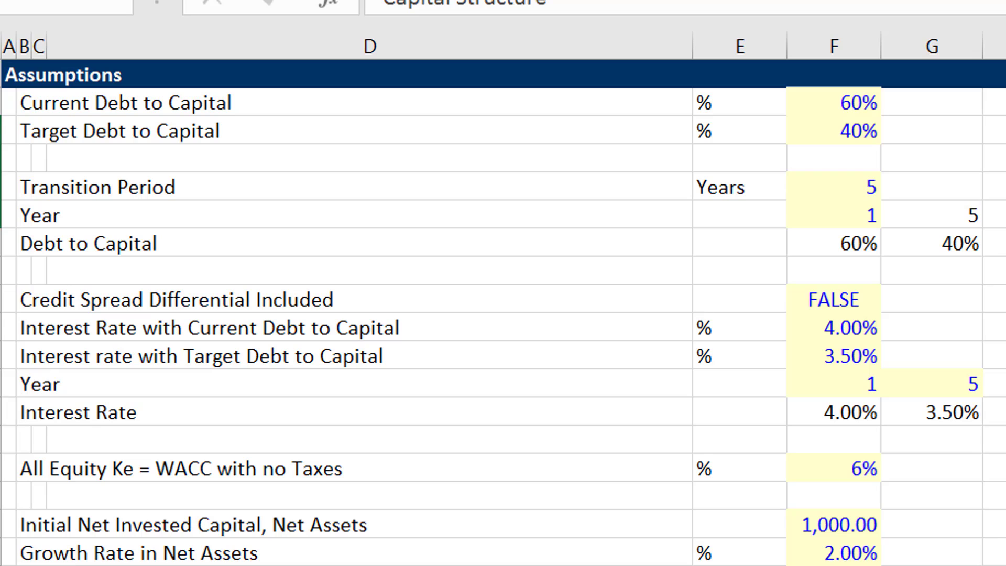
pyautogui.press('Up')
pyautogui.press('Down')
pyautogui.hotkey('shift', 'Down')
pyautogui.hotkey('shift', 'Down')
pyautogui.press('Down')
pyautogui.press('Down')
pyautogui.press('Left')
pyautogui.press('Left')
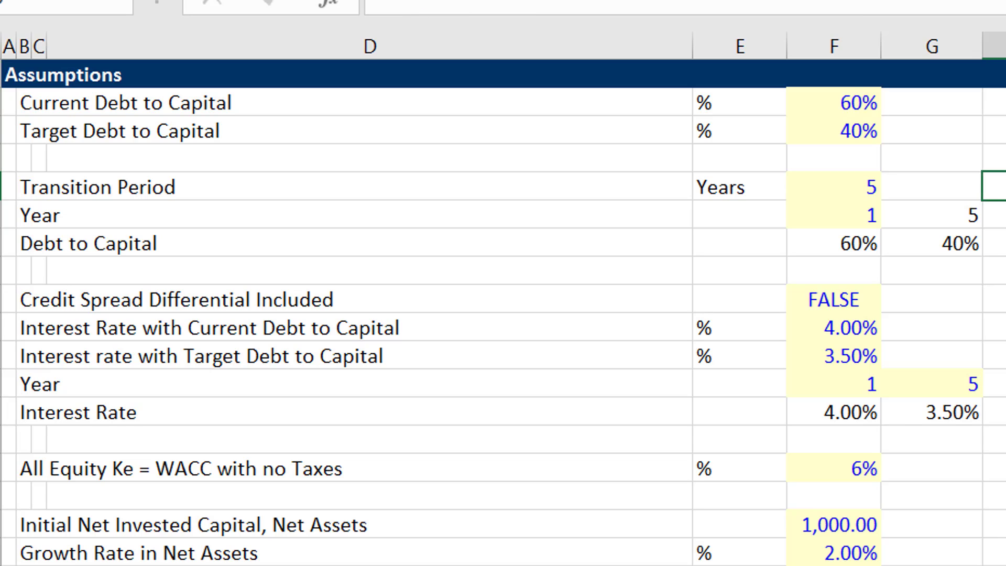
# Examine the year and debt to capital pairs that define the move from current to target capital structure
pyautogui.press('Down')
pyautogui.press('Left')
pyautogui.press('Left')
pyautogui.press('Left')
pyautogui.press('Right')
pyautogui.press('Right')
pyautogui.press('Right')
pyautogui.press('Down')
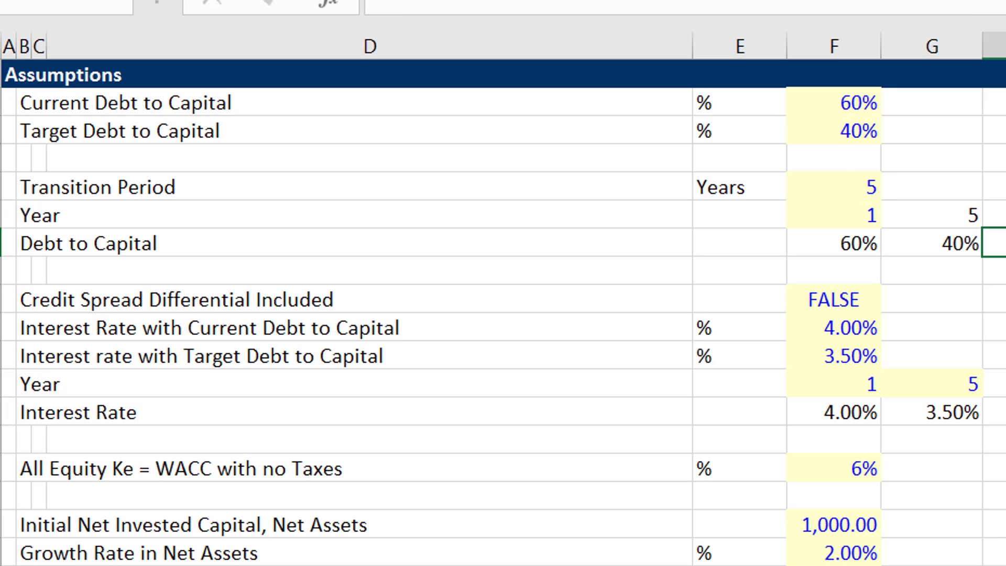
pyautogui.press('Up')
pyautogui.press('Left')
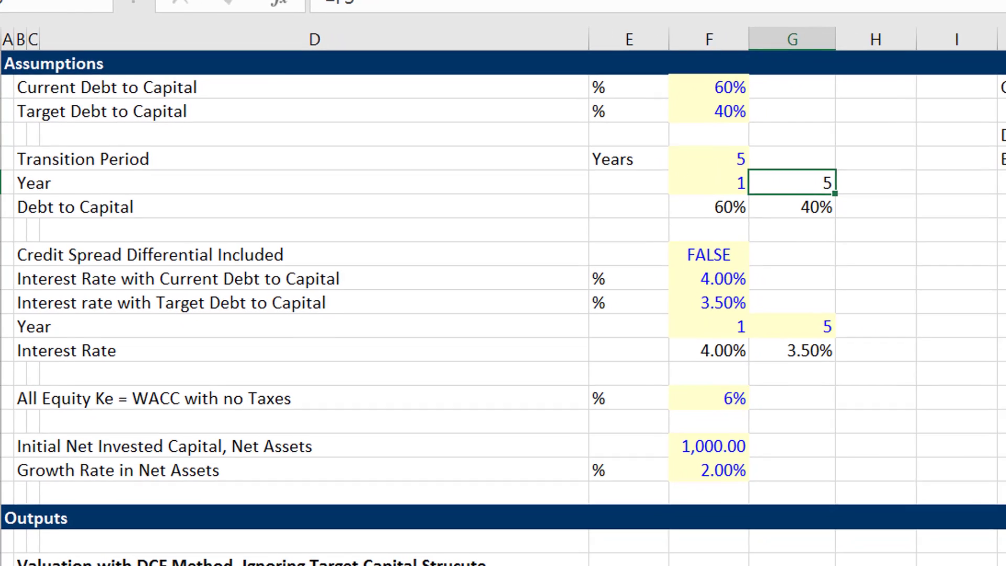
pyautogui.press('Left')
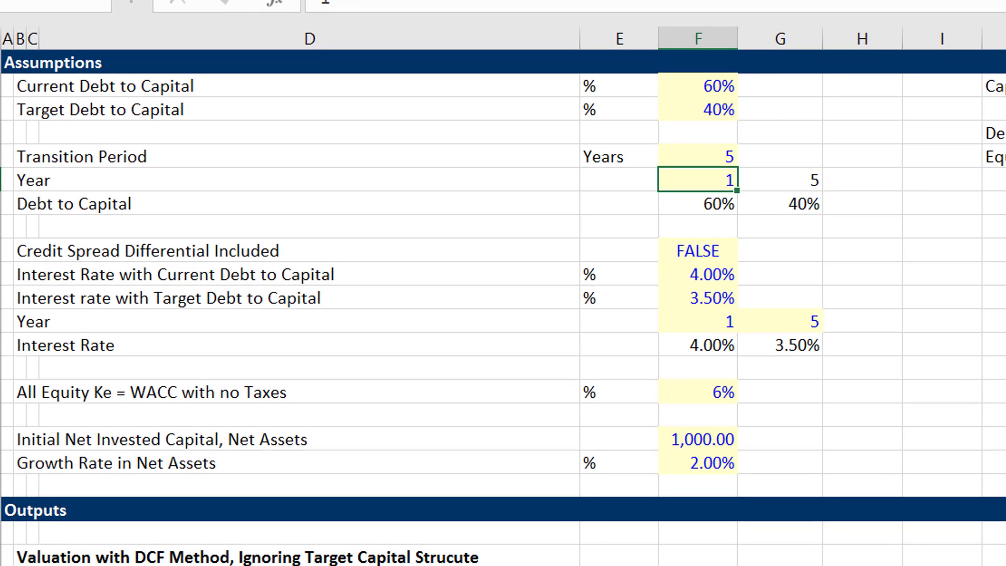
pyautogui.press('Down')
pyautogui.press('Left')
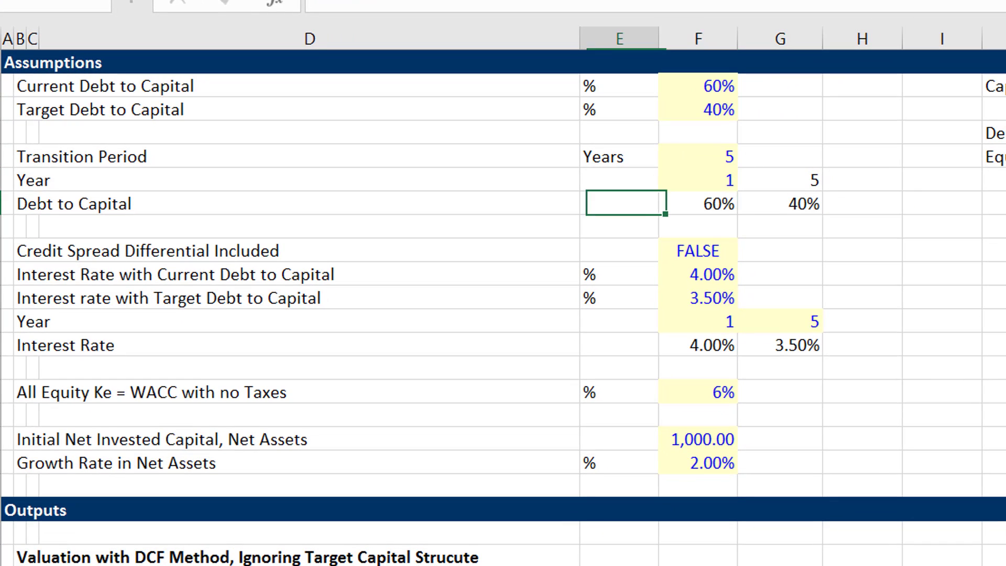
pyautogui.press('Right')
pyautogui.press('Up')
pyautogui.press('Down')
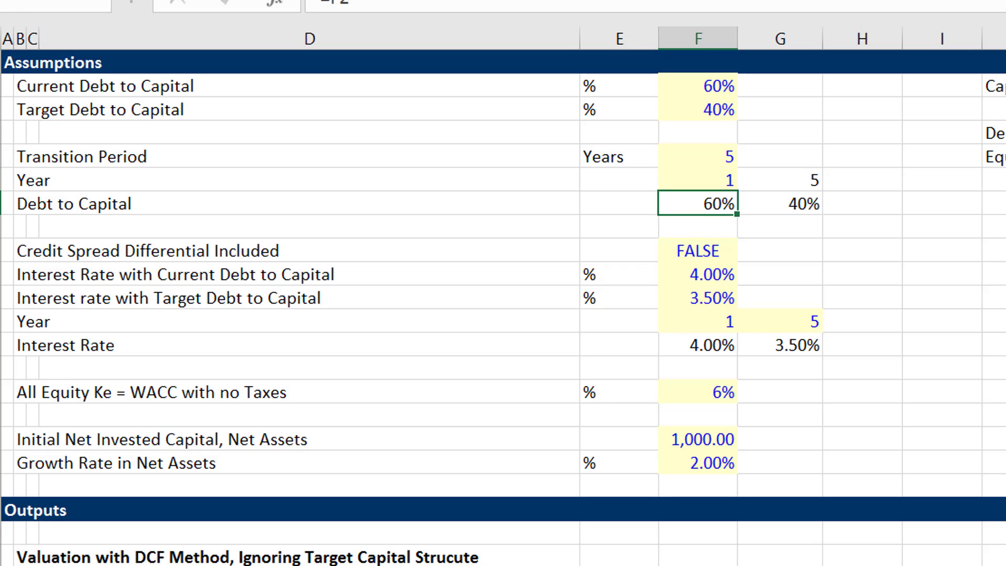
pyautogui.press('Right')
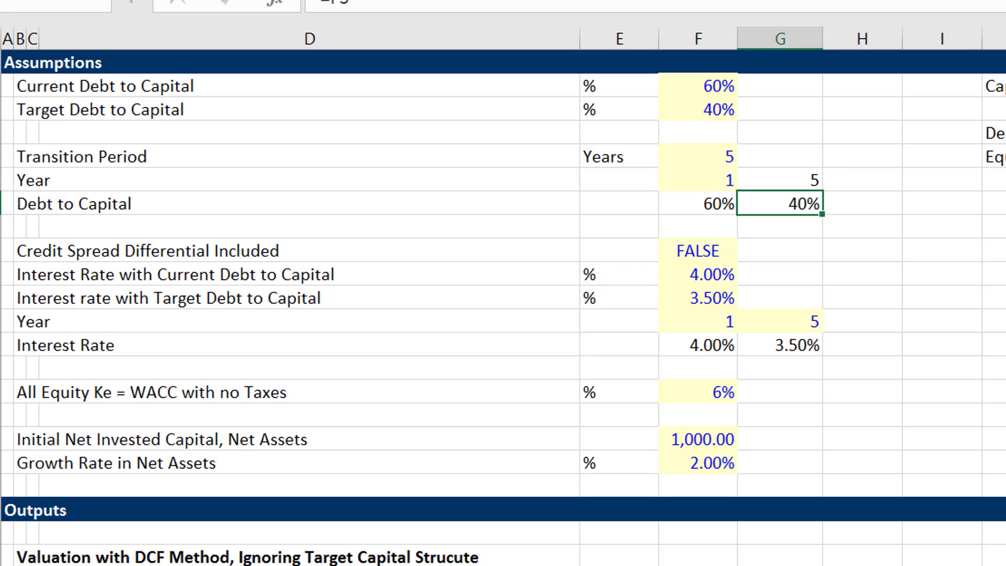
# Examine the credit spread and interest rate assumptions, including the year and interest rate pairs for the transition
pyautogui.press('Down')
pyautogui.press('Down')
pyautogui.press('Left')
pyautogui.press('Left')
pyautogui.press('Left')
pyautogui.press('Down')
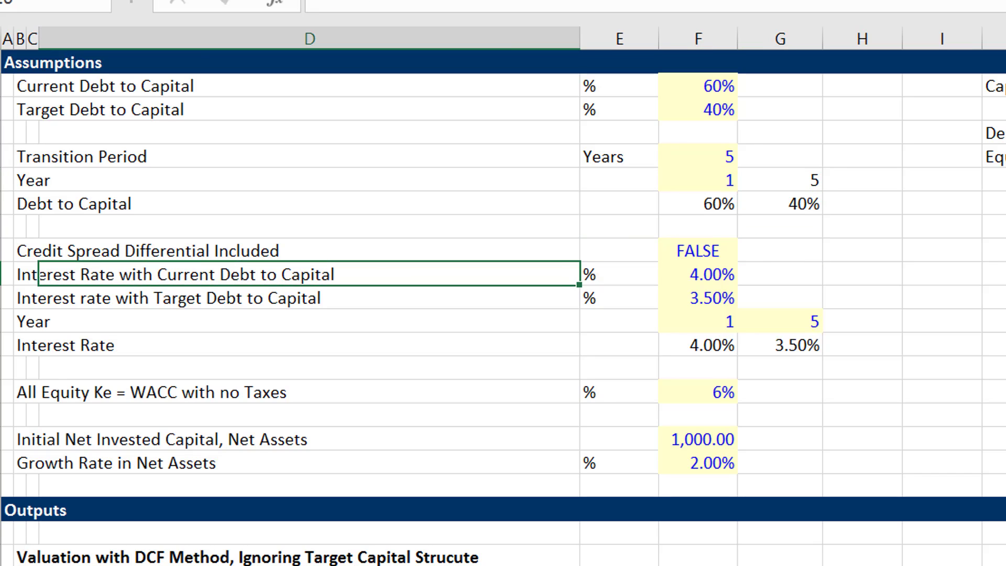
pyautogui.press('Right')
pyautogui.press('Down')
pyautogui.press('Down')
pyautogui.press('Right')
pyautogui.press('Down')
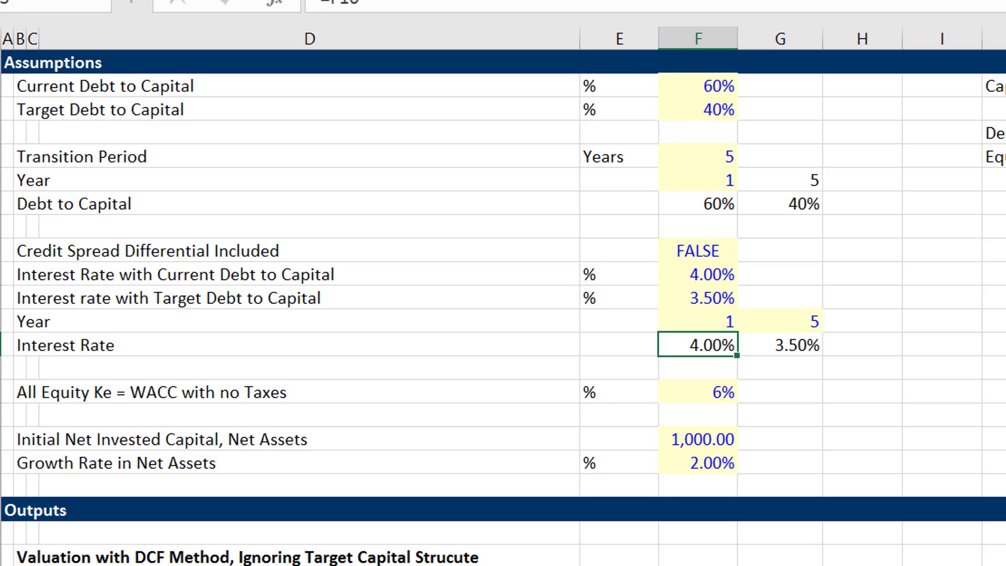
pyautogui.press('Right')
pyautogui.press('Up')
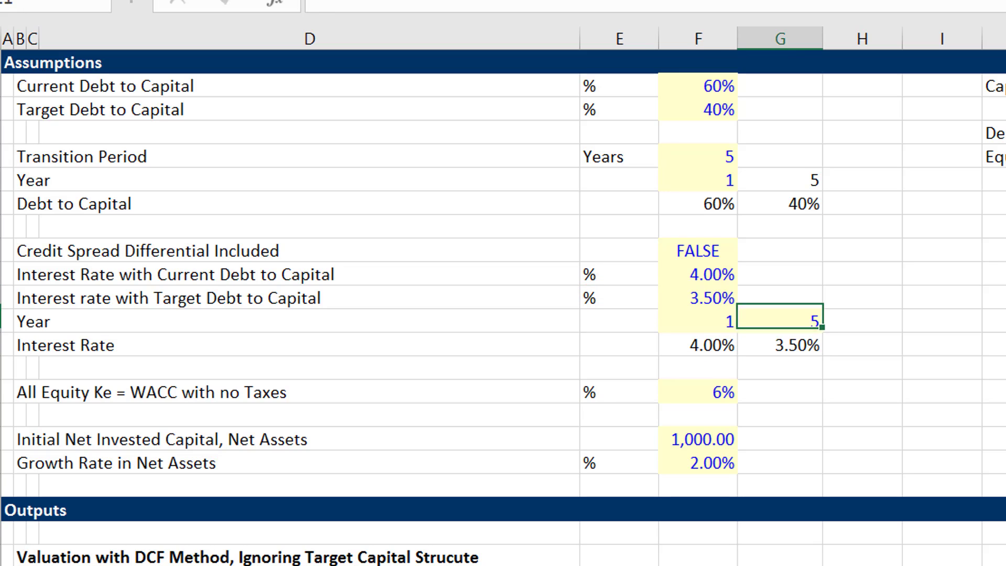
pyautogui.press('Up')
pyautogui.press('Up')
pyautogui.press('Up')
pyautogui.press('Up')
pyautogui.press('Up')
pyautogui.press('Up')
pyautogui.press('Down')
pyautogui.press('Down')
pyautogui.press('Down')
pyautogui.press('Down')
pyautogui.press('Down')
pyautogui.press('Down')
pyautogui.press('Down')
pyautogui.press('Down')
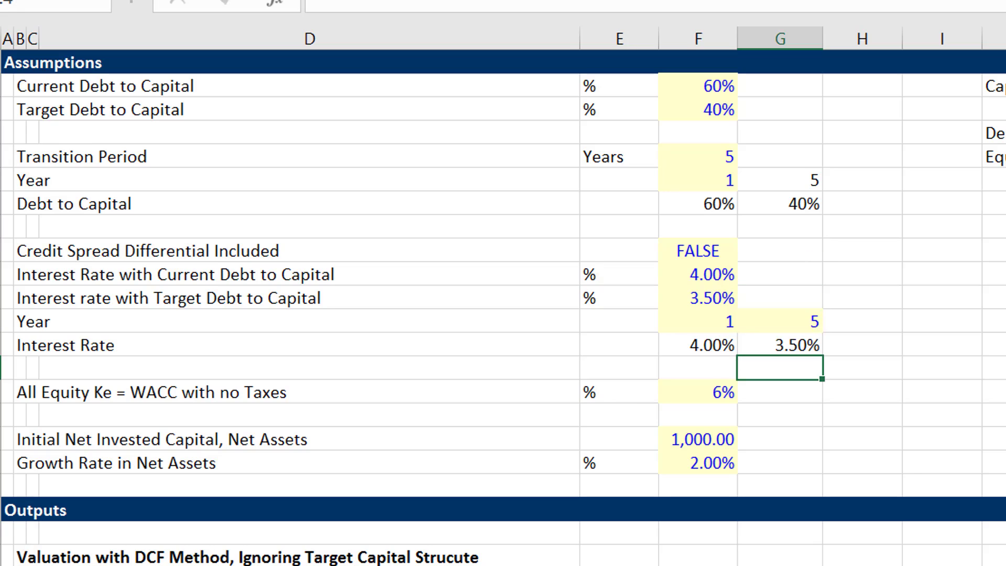
pyautogui.press('Up')
pyautogui.press('Left')
pyautogui.press('Left')
pyautogui.press('Right')
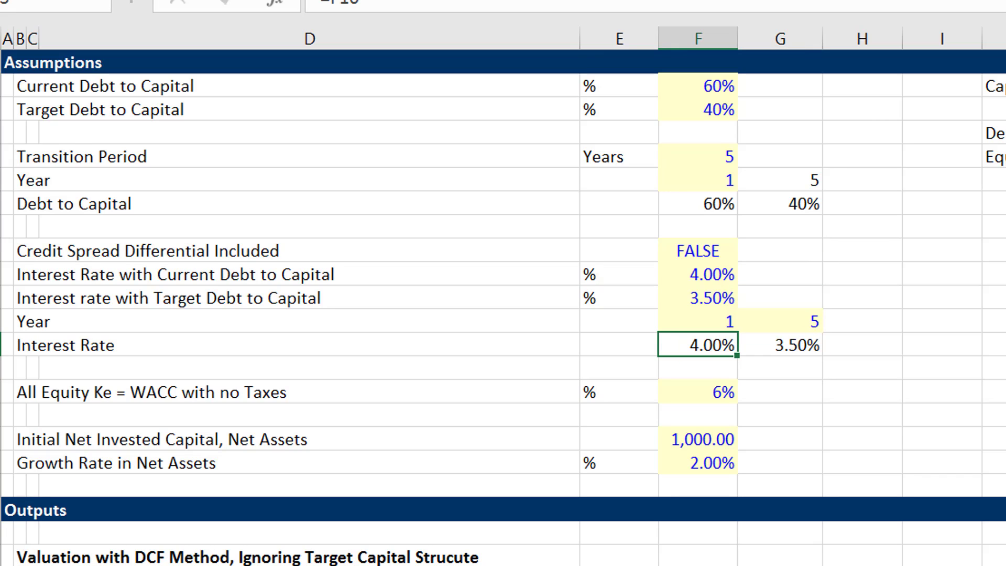
# Format the All Equity Ke percentage in the assumptions to show two decimal places
pyautogui.press('Down')
pyautogui.press('Down')
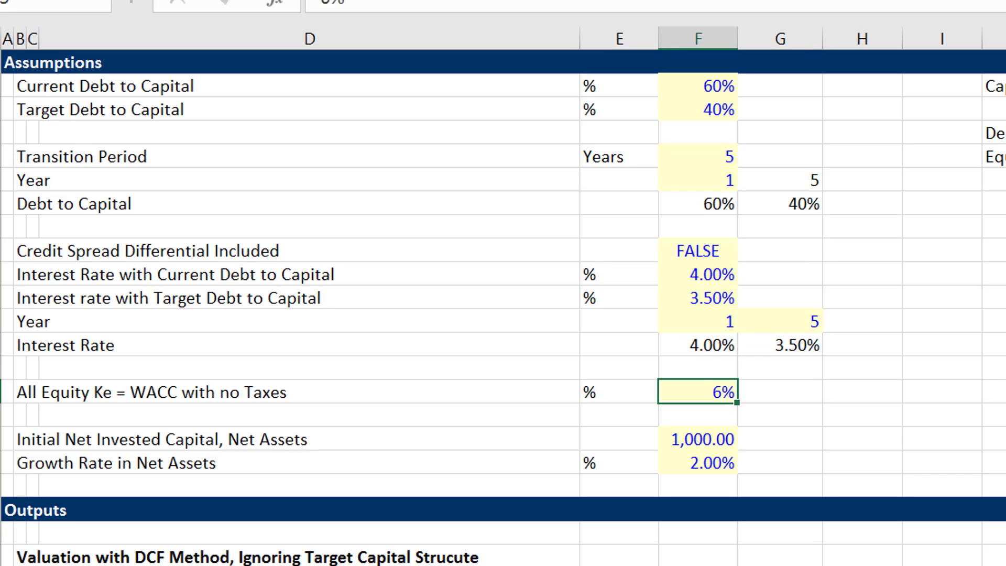
pyautogui.hotkey('alt', 'h')
pyautogui.press('0')
pyautogui.hotkey('alt', 'h')
pyautogui.press('0')
# Review the label and value of the all-equity cost of capital assumption with no taxes
pyautogui.press('Down')
pyautogui.press('Left')
pyautogui.press('Up')
pyautogui.press('Left')
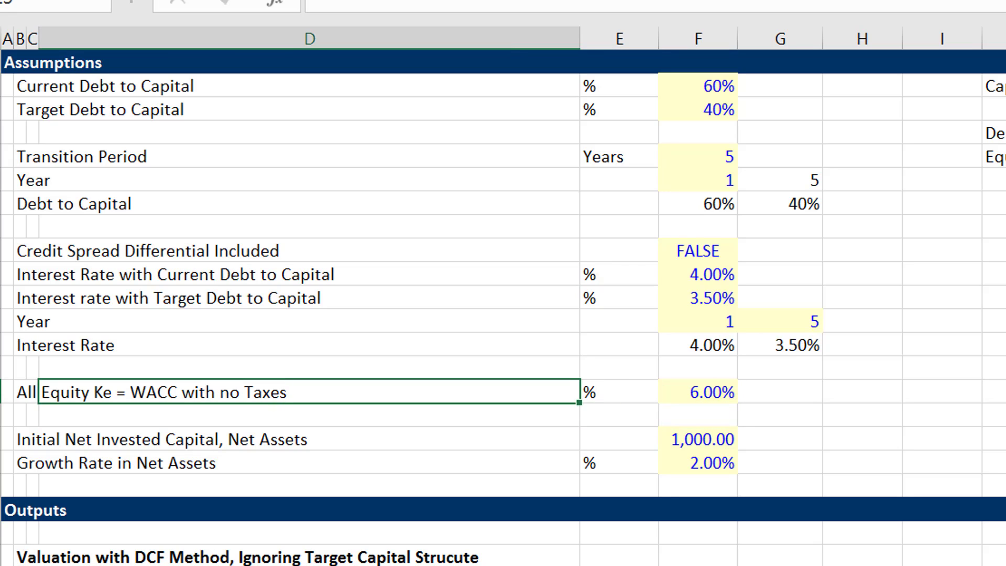
pyautogui.press('Left')
pyautogui.press('Left')
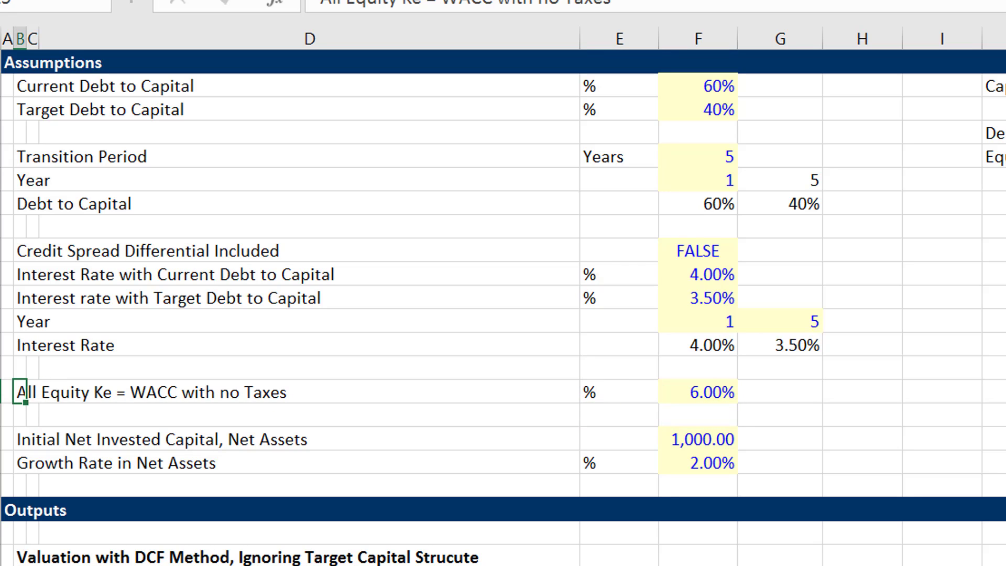
pyautogui.press('Right')
pyautogui.press('Right')
pyautogui.press('Right')
pyautogui.press('Right')
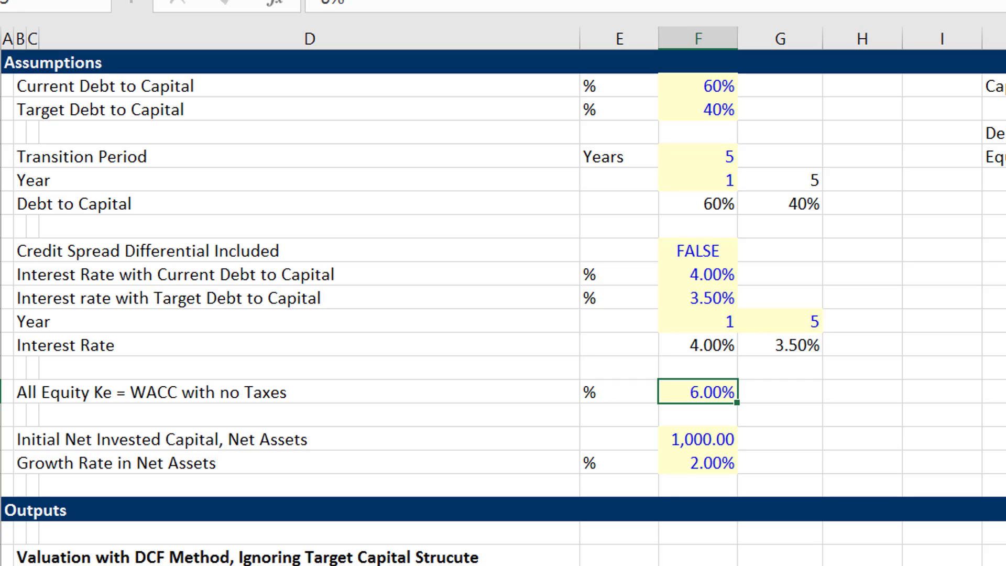
# Review the initial net invested capital and the growth rate in net assets in the assumptions
pyautogui.press('Down')
pyautogui.press('Down')
pyautogui.press('Left')
pyautogui.press('Left')
pyautogui.press('Right')
pyautogui.press('Right')
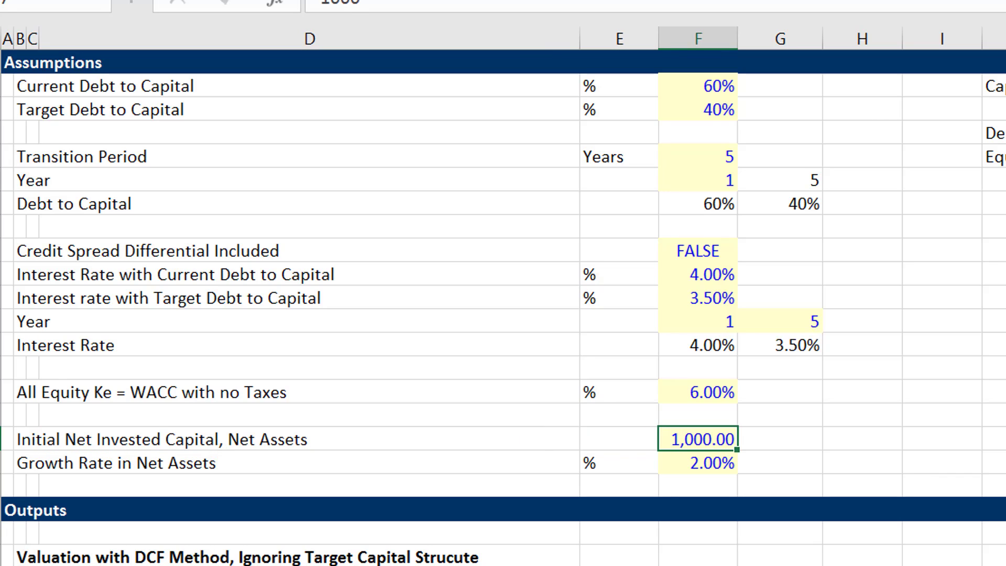
pyautogui.press('Down')
pyautogui.press('Up')
pyautogui.press('Down')
pyautogui.press('Down')
pyautogui.press('Down')
pyautogui.press('Down')
pyautogui.press('Down')
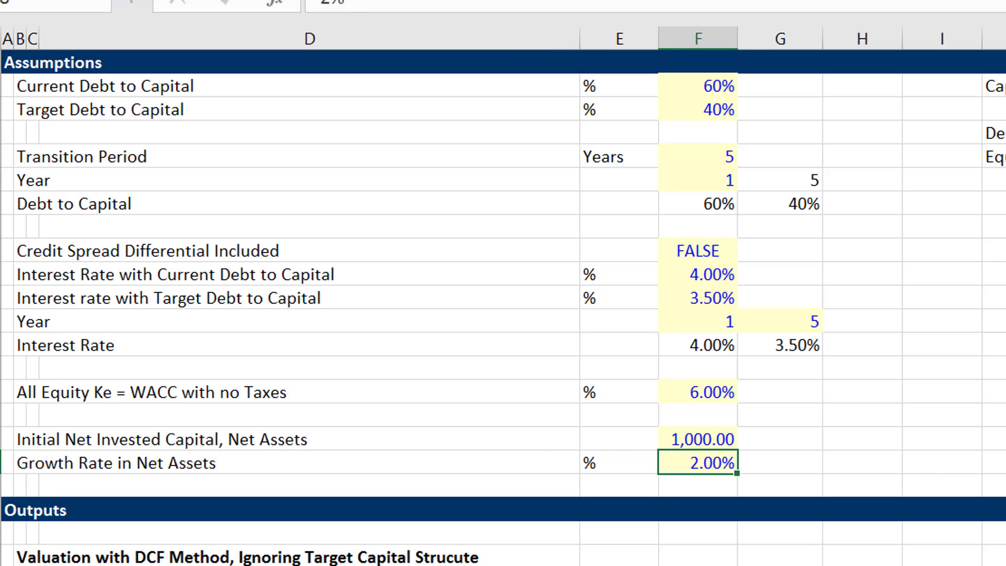
# Compare the equity value from the DCF method with the NPV of equity cash flow at changing equity cost in the outputs
pyautogui.press('Down')
pyautogui.press('Down')
pyautogui.press('Down')
pyautogui.press('Down')
pyautogui.press('Down')
pyautogui.press('Down')
pyautogui.press('Down')
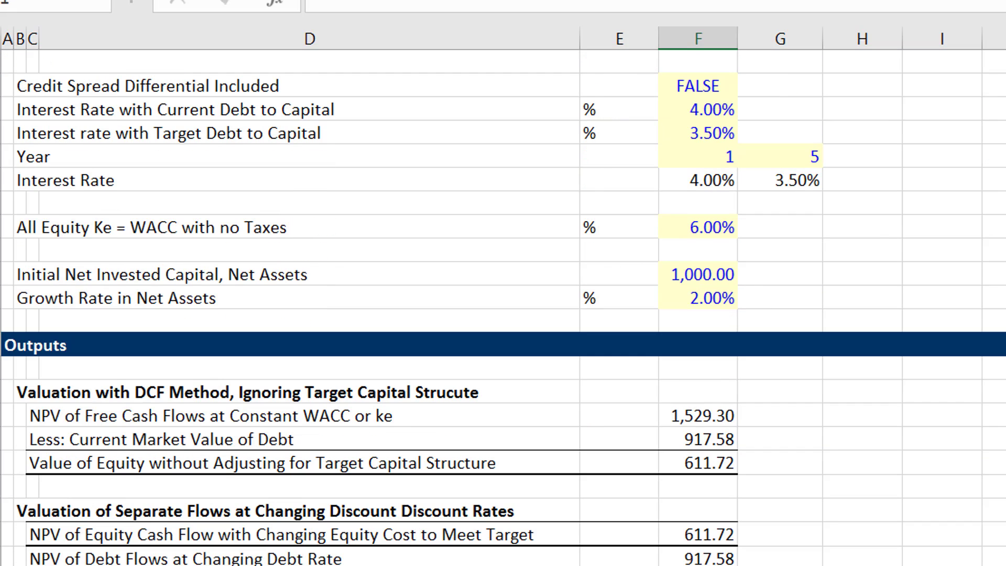
pyautogui.press('Up')
pyautogui.press('Up')
pyautogui.press('Up')
pyautogui.press('Up')
pyautogui.hotkey('shift', 'Up')
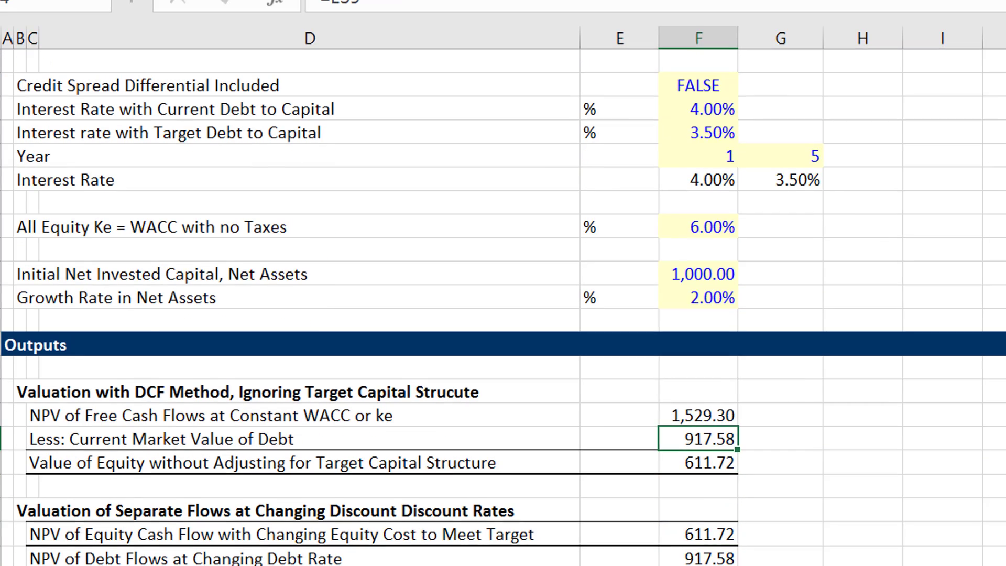
pyautogui.hotkey('shift', 'Down')
pyautogui.hotkey('shift', 'Down')
pyautogui.hotkey('shift', 'Down')
pyautogui.hotkey('shift', 'Down')
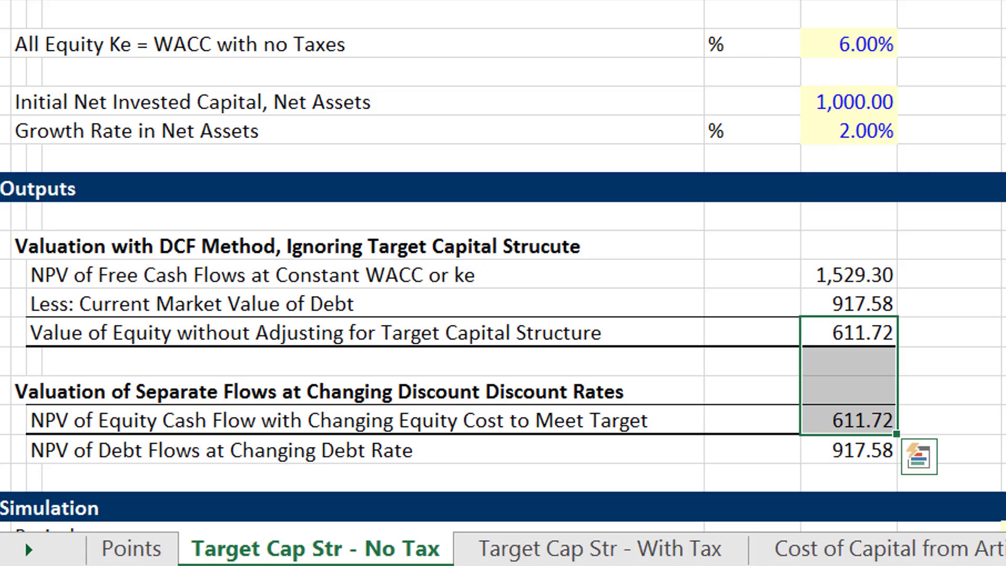
# Examine the NPV of free cash flows at constant WACC and the current market value of debt in the DCF valuation
pyautogui.press('Left')
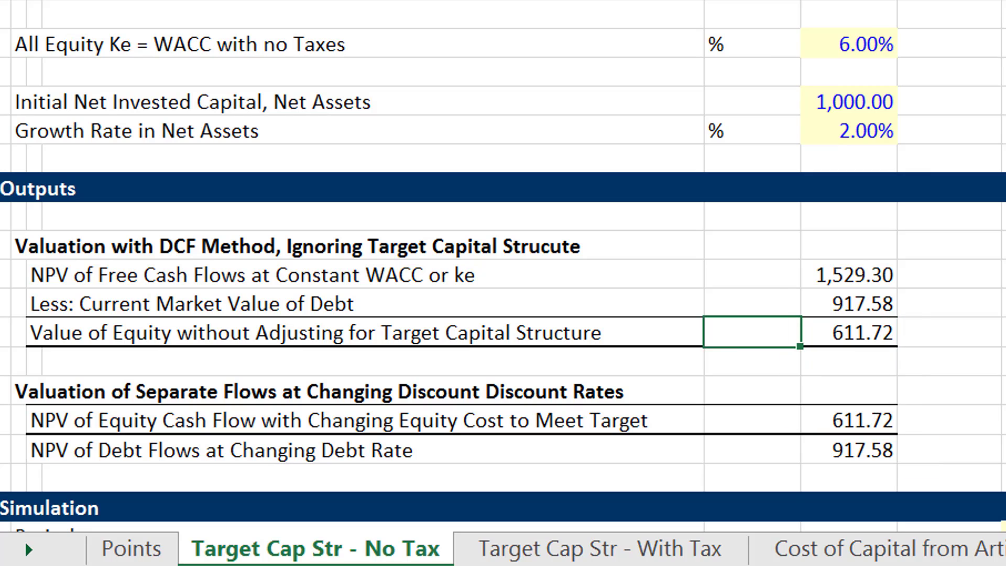
pyautogui.press('Right')
pyautogui.press('Up')
pyautogui.press('Up')
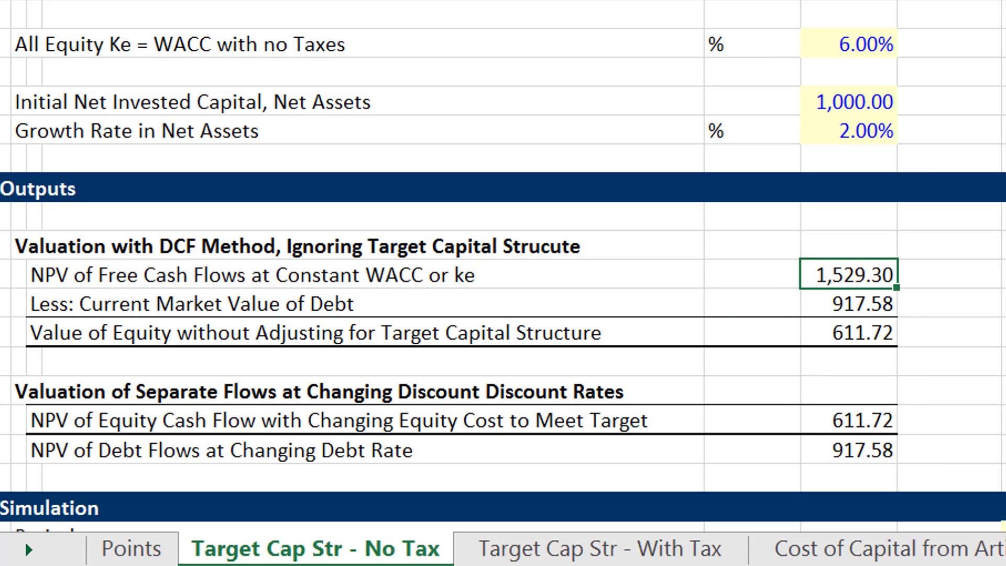
pyautogui.press('Down')
pyautogui.press('Up')
pyautogui.hotkey('shift', 'Down')
pyautogui.hotkey('shift', 'Up')
pyautogui.click(849, 304)
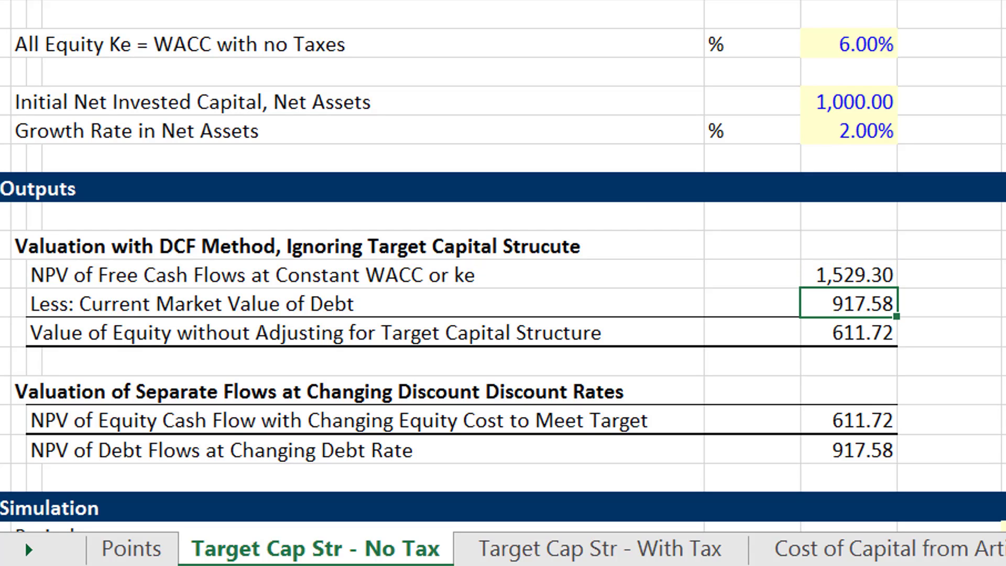
pyautogui.hotkey('shift', 'Up')
# Check the Credit Spread Differential Included setting in the assumptions
pyautogui.press('Up')
pyautogui.press('Up')
pyautogui.press('Up')
pyautogui.press('Up')
pyautogui.press('Up')
pyautogui.press('Up')
pyautogui.press('Up')
pyautogui.press('Up')
pyautogui.press('Up')
pyautogui.press('Up')
pyautogui.press('Up')
pyautogui.press('Up')
pyautogui.press('Up')
pyautogui.press('Up')
pyautogui.press('Up')
pyautogui.press('Up')
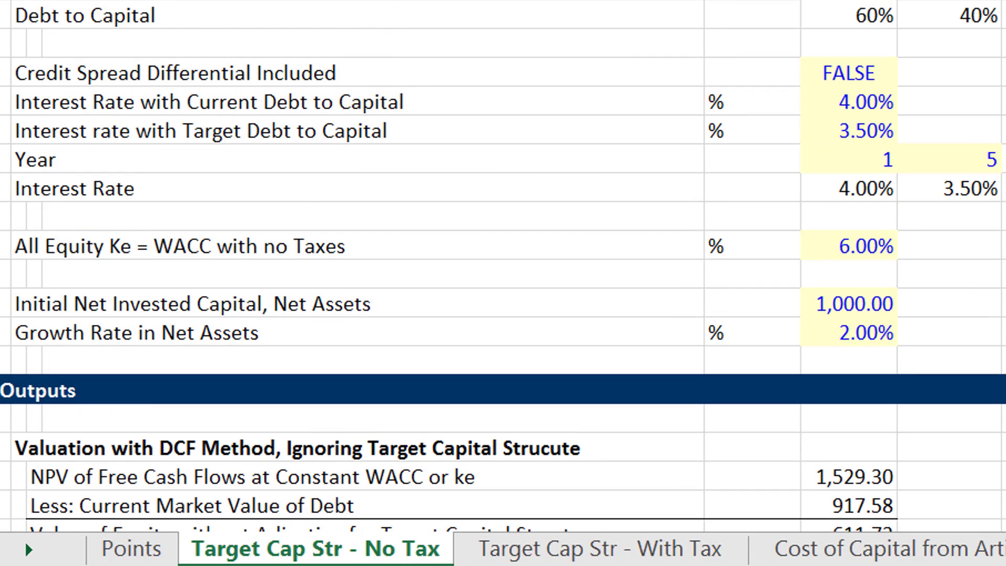
# Review the equity value without target capital structure adjustment against the equity cash flow NPV with changing equity cost
pyautogui.press('Down')
pyautogui.press('Down')
pyautogui.press('Down')
pyautogui.press('Down')
pyautogui.press('Down')
pyautogui.press('Down')
pyautogui.press('Down')
pyautogui.press('Down')
pyautogui.press('Down')
pyautogui.press('Down')
pyautogui.press('Down')
pyautogui.press('Down')
pyautogui.press('Down')
pyautogui.press('Down')
pyautogui.press('Down')
pyautogui.press('Down')
pyautogui.press('Down')
pyautogui.press('Down')
pyautogui.press('Down')
pyautogui.press('Down')
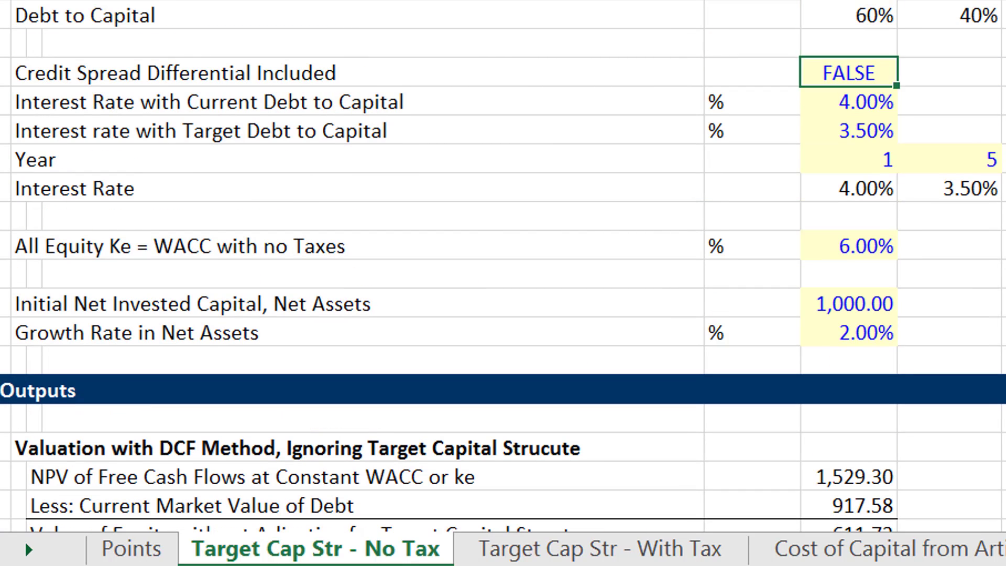
pyautogui.press('Up')
pyautogui.press('Up')
pyautogui.press('Up')
pyautogui.press('Up')
pyautogui.press('Up')
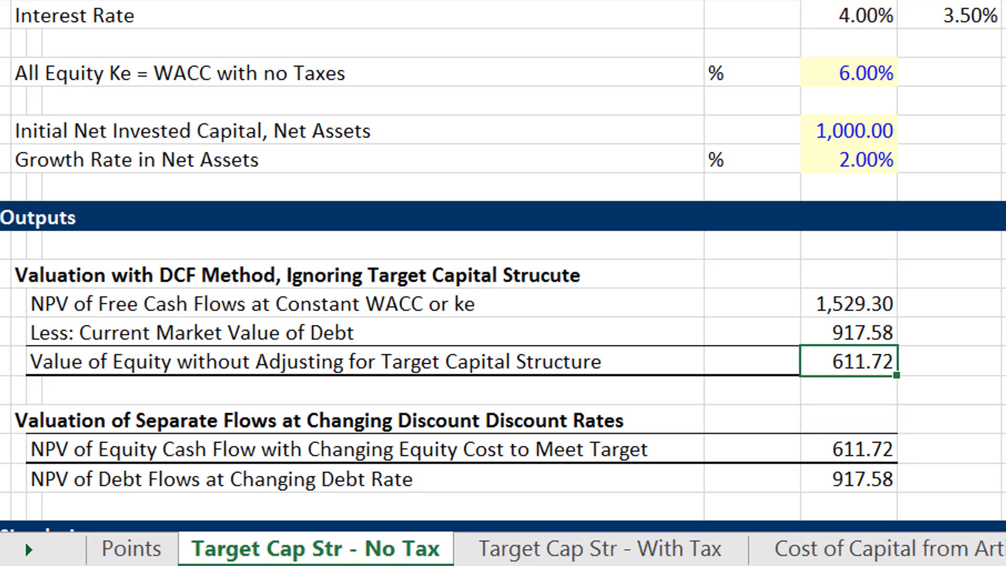
pyautogui.press('Down')
pyautogui.press('Down')
pyautogui.press('Down')
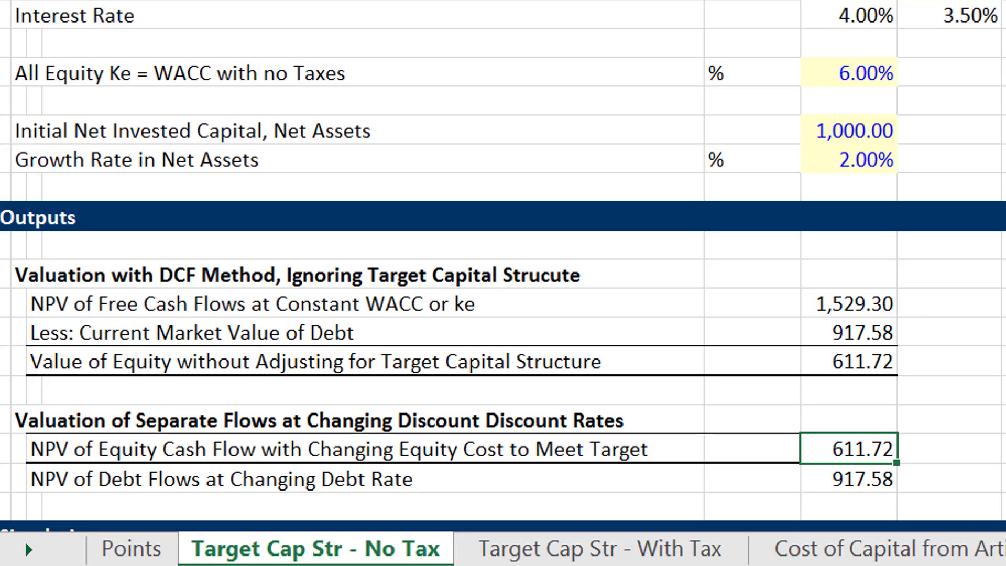
# Look through the Simulation rows from the NPV of debt flows down to the overall cost of capital and back up to Assets
pyautogui.press('Down')
pyautogui.press('Down')
pyautogui.press('Down')
pyautogui.press('Down')
pyautogui.press('Down')
pyautogui.press('Down')
pyautogui.press('Down')
pyautogui.press('Down')
pyautogui.press('Down')
pyautogui.press('Down')
pyautogui.press('Down')
pyautogui.press('Down')
pyautogui.press('Down')
pyautogui.press('Down')
pyautogui.press('Down')
pyautogui.press('Down')
pyautogui.press('Down')
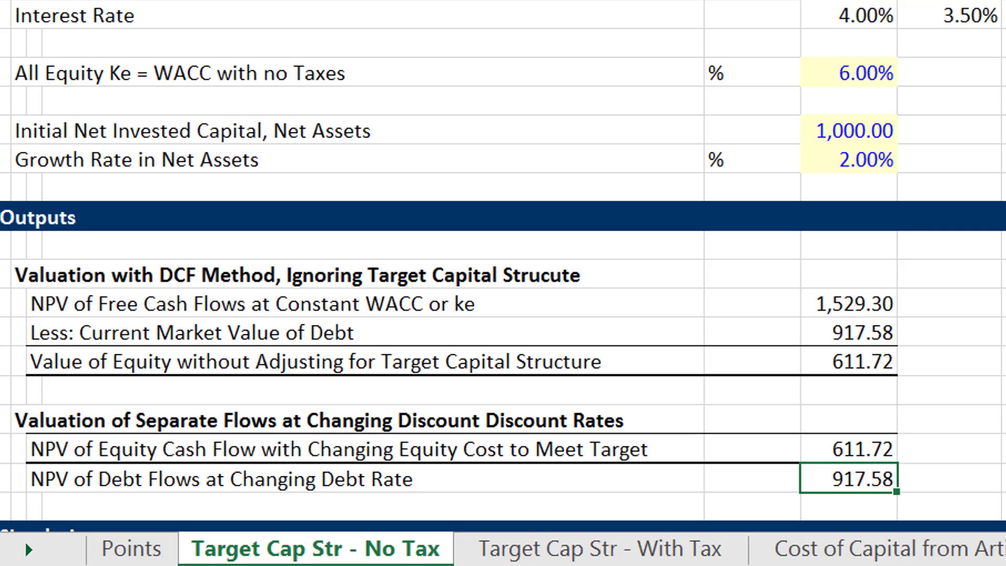
pyautogui.press('Up')
pyautogui.press('Up')
pyautogui.press('Up')
pyautogui.press('Up')
pyautogui.press('Up')
pyautogui.press('Up')
pyautogui.press('Up')
pyautogui.press('Up')
pyautogui.press('Up')
pyautogui.press('Up')
pyautogui.press('Up')
pyautogui.press('Up')
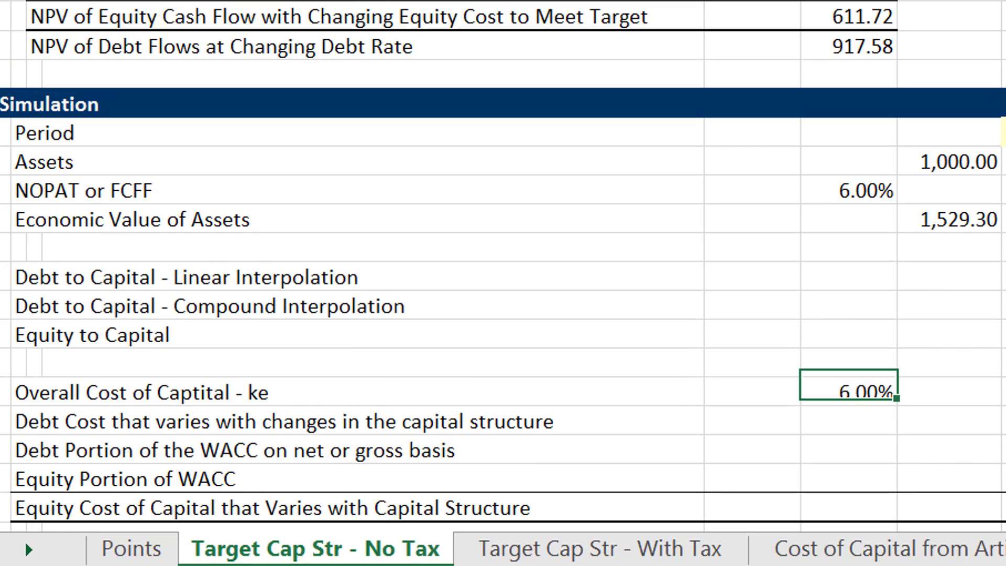
# Inspect the formula that calculates period 1 assets in the Simulation
pyautogui.press('Right')
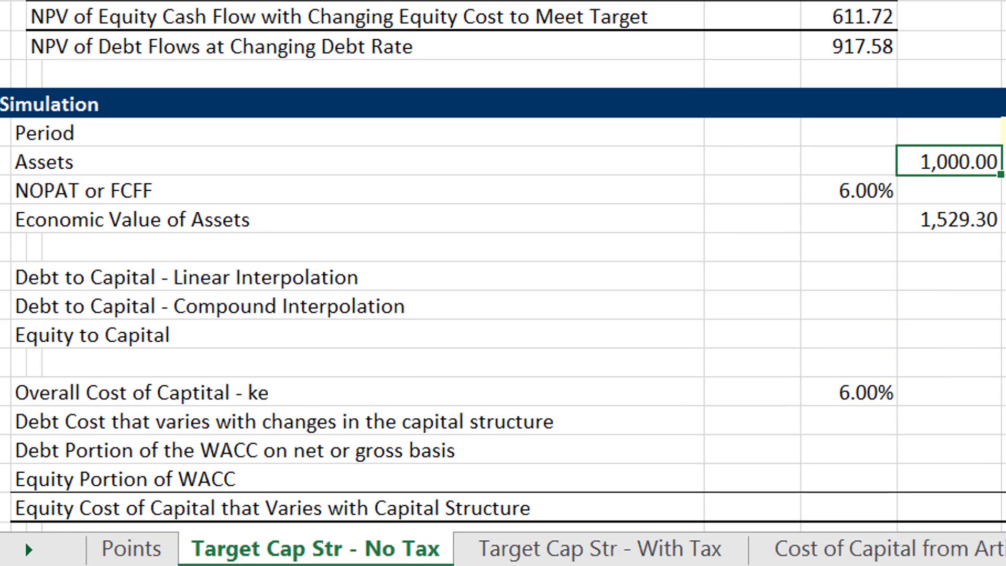
pyautogui.press('Right')
pyautogui.press('F2')
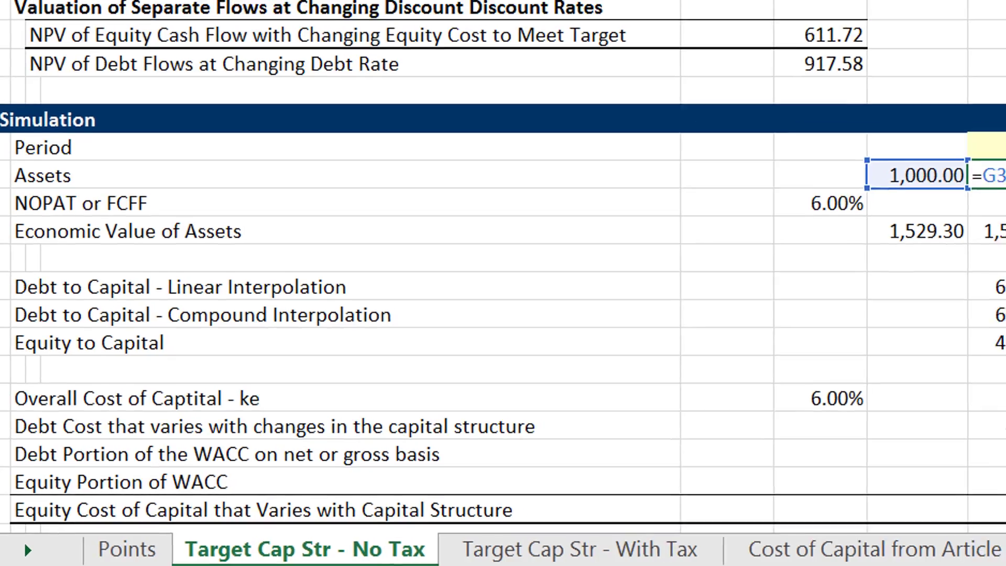
pyautogui.press('Escape')
# Link cell F33 in the Simulation's Assets row to the Growth Rate in Net Assets assumption with the formula =F18
pyautogui.press('Left')
pyautogui.press('Left')
pyautogui.write('=')
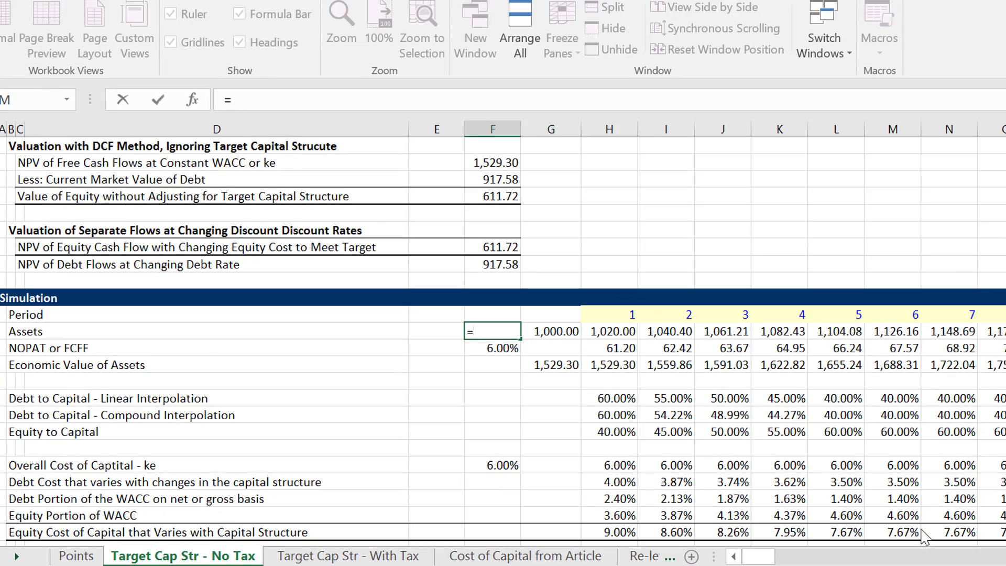
pyautogui.press('Up')
pyautogui.press('Up')
pyautogui.press('Up')
pyautogui.press('Up')
pyautogui.press('Up')
pyautogui.press('Up')
pyautogui.press('Up')
pyautogui.press('Up')
pyautogui.press('Up')
pyautogui.press('Up')
pyautogui.press('Up')
pyautogui.press('Up')
pyautogui.press('Up')
pyautogui.press('Up')
pyautogui.press('Up')
pyautogui.press('Up')
pyautogui.press('Up')
pyautogui.press('Up')
pyautogui.press('Up')
pyautogui.press('Up')
pyautogui.press('Down')
pyautogui.press('Down')
pyautogui.press('Down')
pyautogui.press('Down')
pyautogui.press('Down')
pyautogui.press('Down')
pyautogui.press('Down')
pyautogui.press('Down')
pyautogui.press('Down')
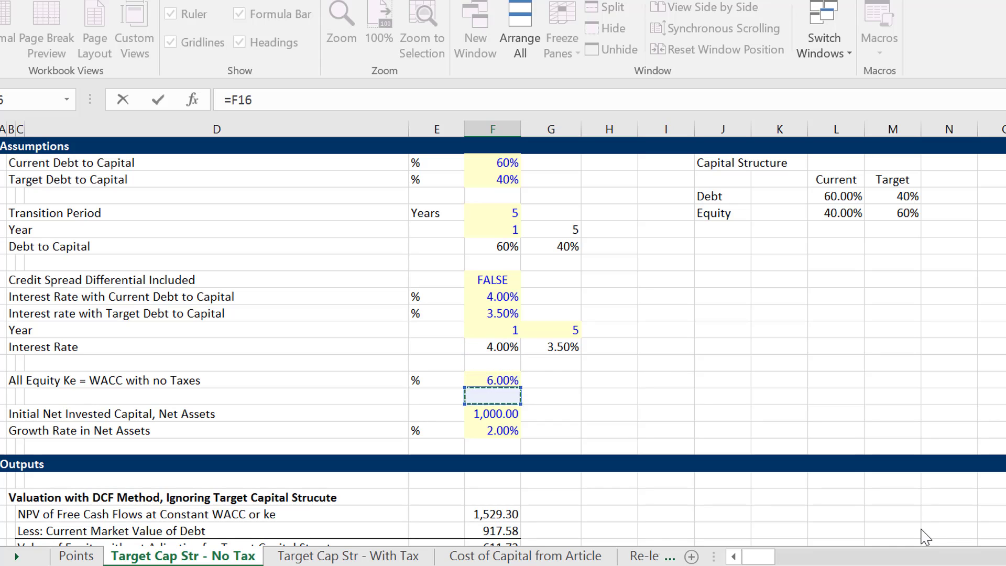
pyautogui.press('Return')
pyautogui.press('Up')
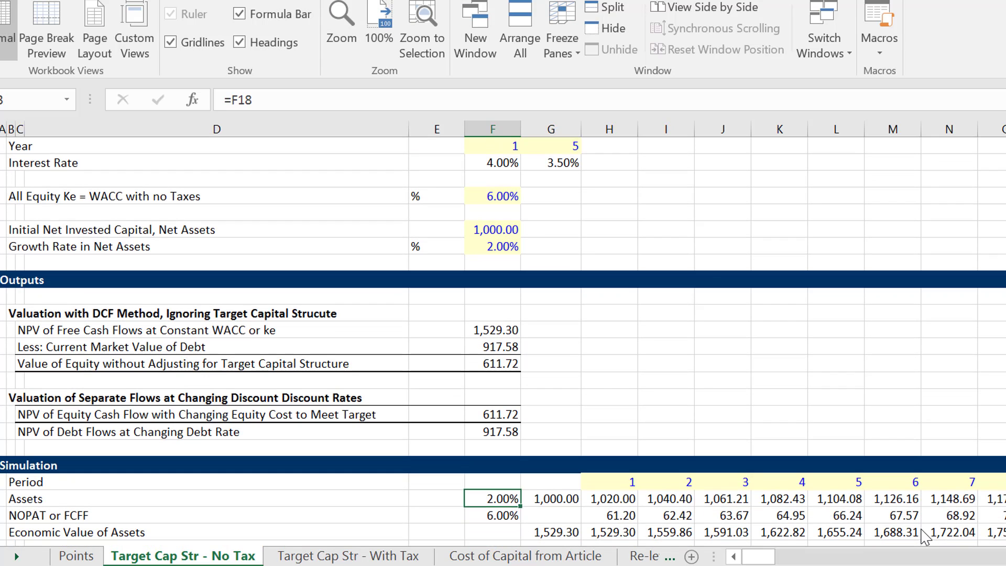
# Rewrite the period 1 Assets formula as the opening assets in G33 multiplied by one plus the growth rate in F33
pyautogui.press('Right')
pyautogui.press('Right')
pyautogui.write('=')
pyautogui.press('Left')
pyautogui.write('*(')
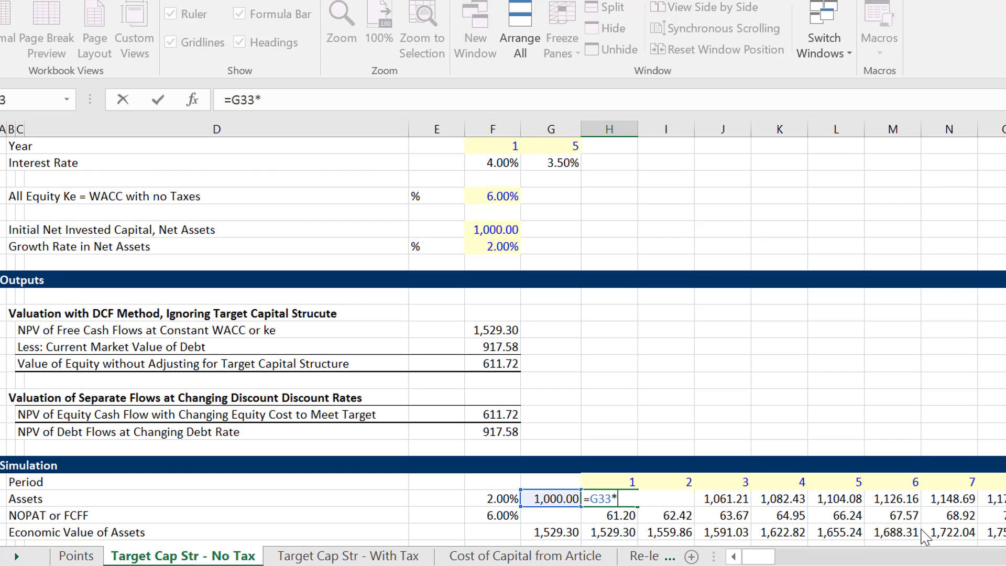
pyautogui.write('1+')
pyautogui.press('Left')
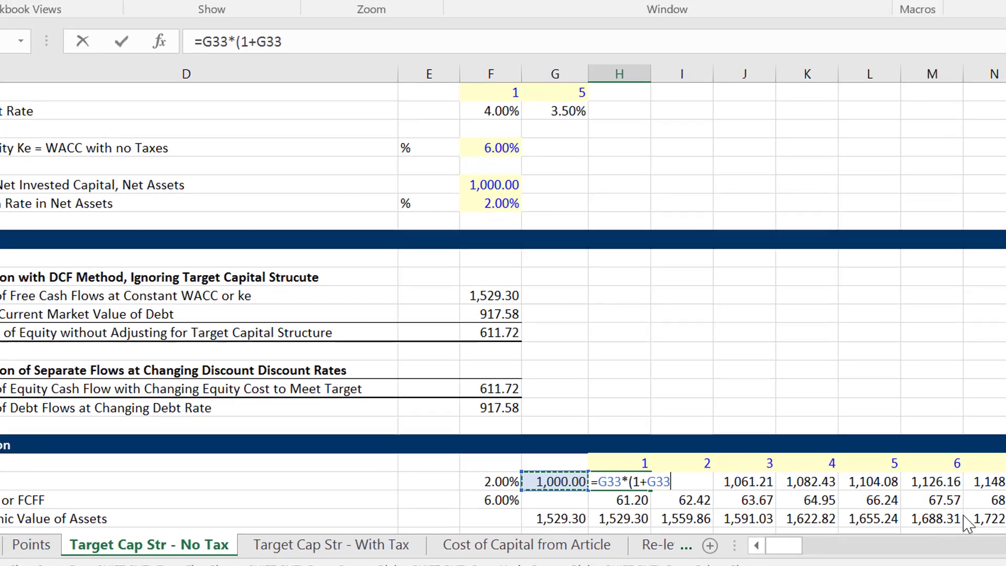
pyautogui.press('Left')
pyautogui.write(')')
pyautogui.hotkey('ctrl', 'Return')
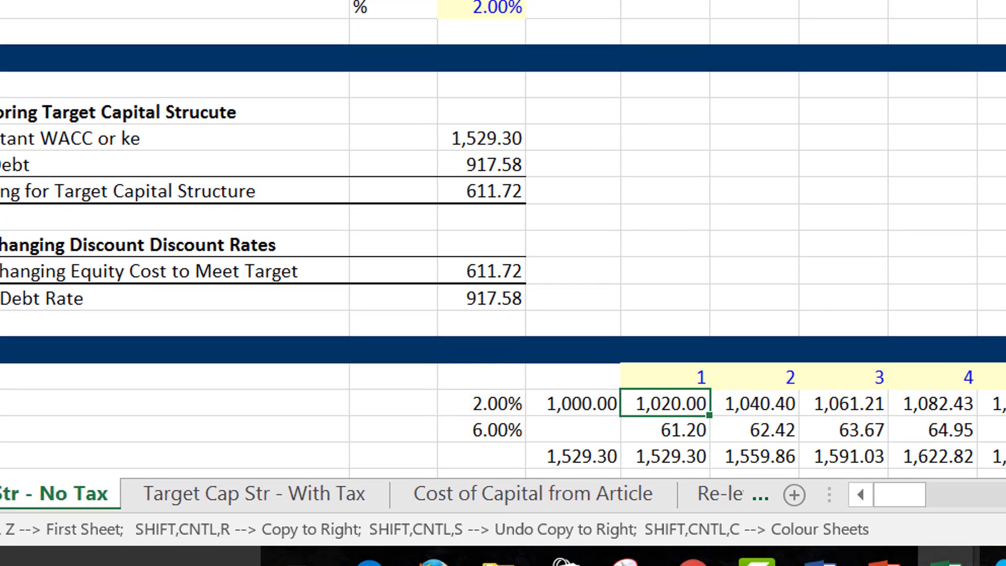
# Anchor the growth rate reference F33 as absolute in the period 1 Assets formula and copy the formula across the remaining periods
pyautogui.hotkey('ctrl', 'shift', 'r')
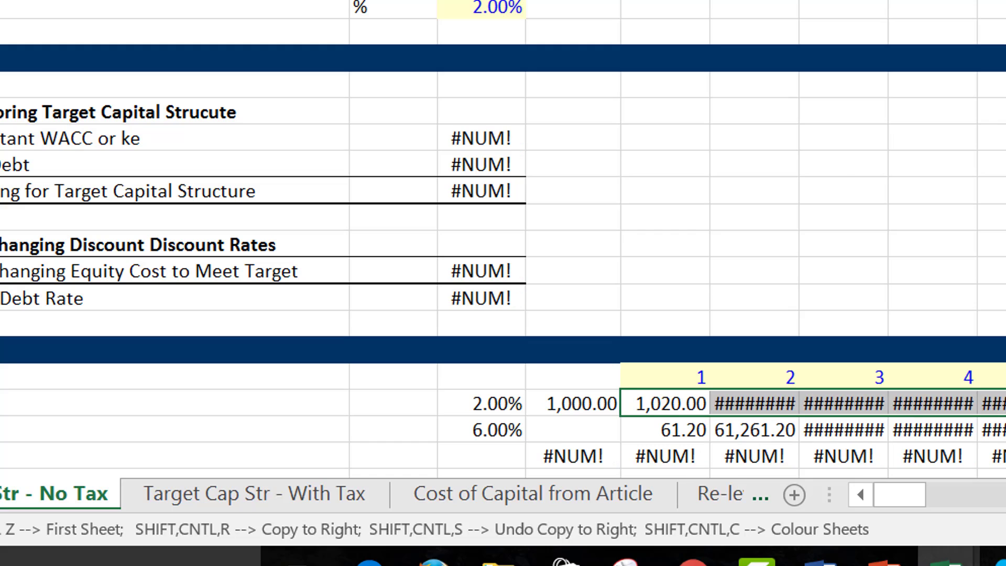
pyautogui.press('Left')
pyautogui.press('Right')
pyautogui.press('F2')
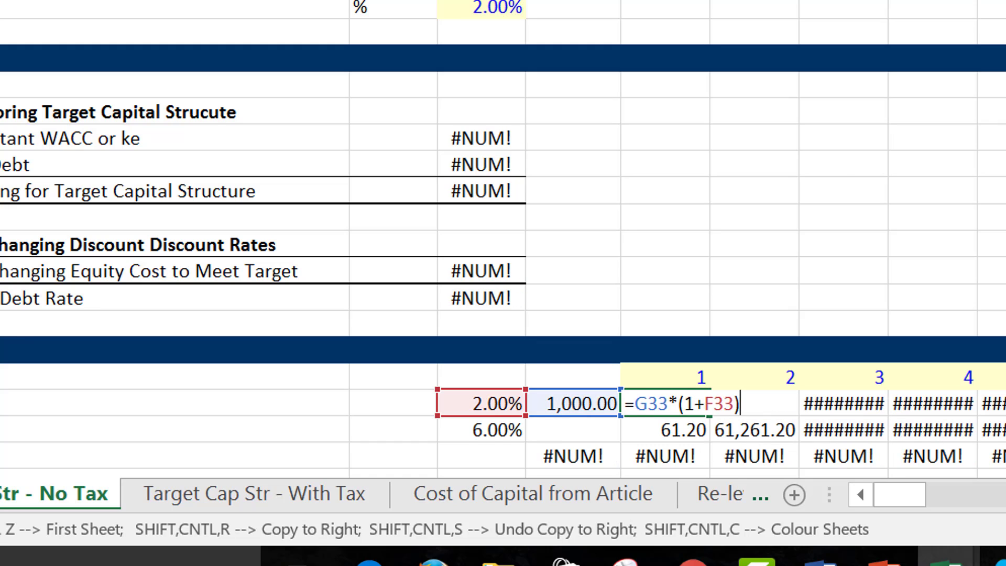
pyautogui.press('F4')
pyautogui.hotkey('ctrl', 'Return')
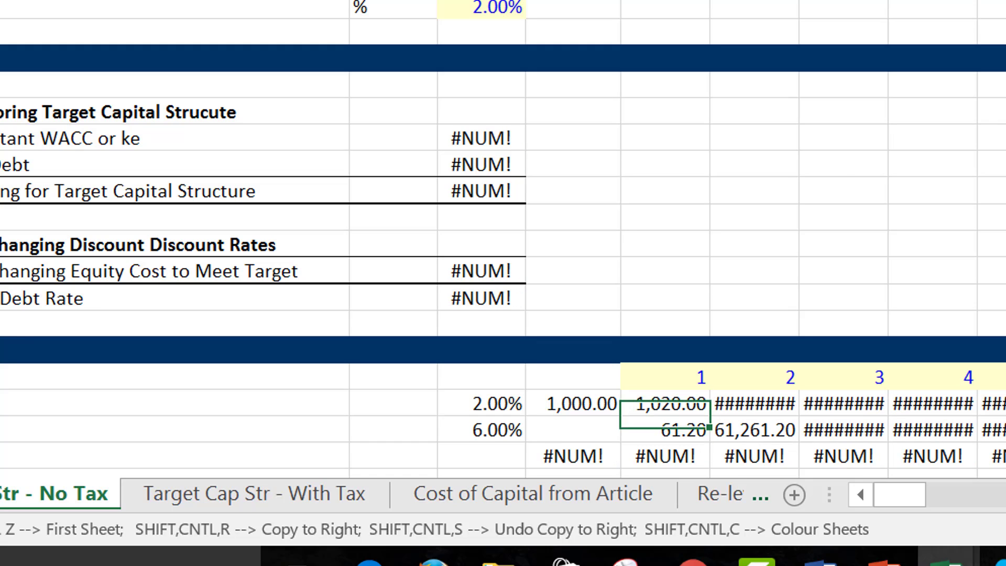
pyautogui.hotkey('ctrl', 'shift', 'r')
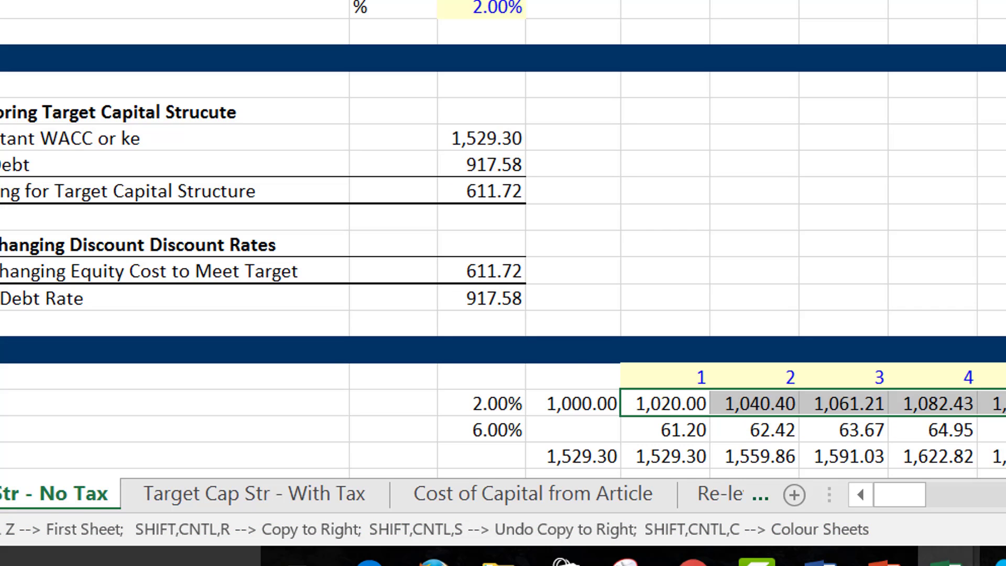
# Examine the rate and the period 1 amount in the Simulation's NOPAT or FCFF row
pyautogui.press('Left')
pyautogui.press('Left')
pyautogui.press('Down')
pyautogui.press('Down')
pyautogui.press('Down')
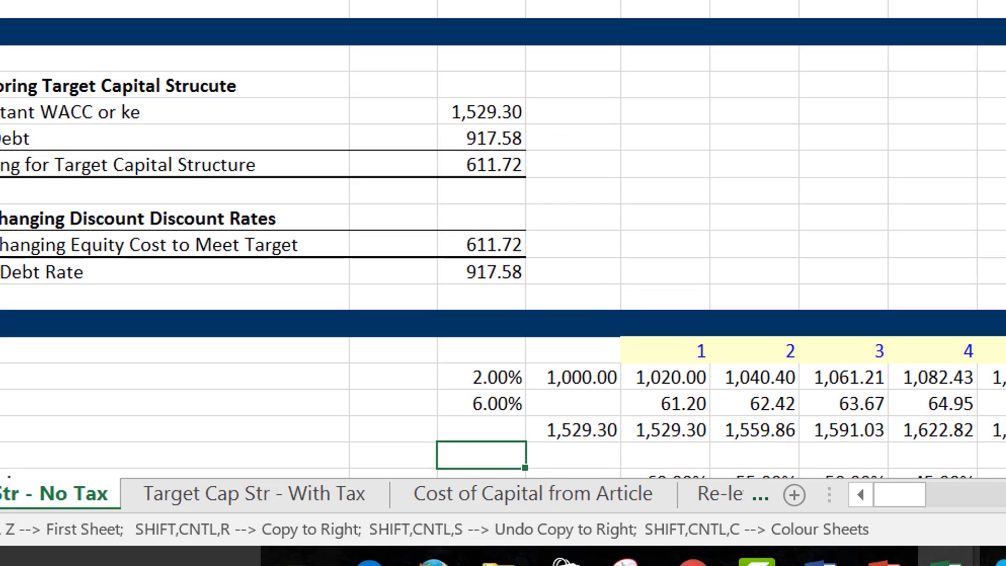
pyautogui.press('Up')
pyautogui.press('Up')
pyautogui.press('Left')
pyautogui.press('Left')
pyautogui.press('Left')
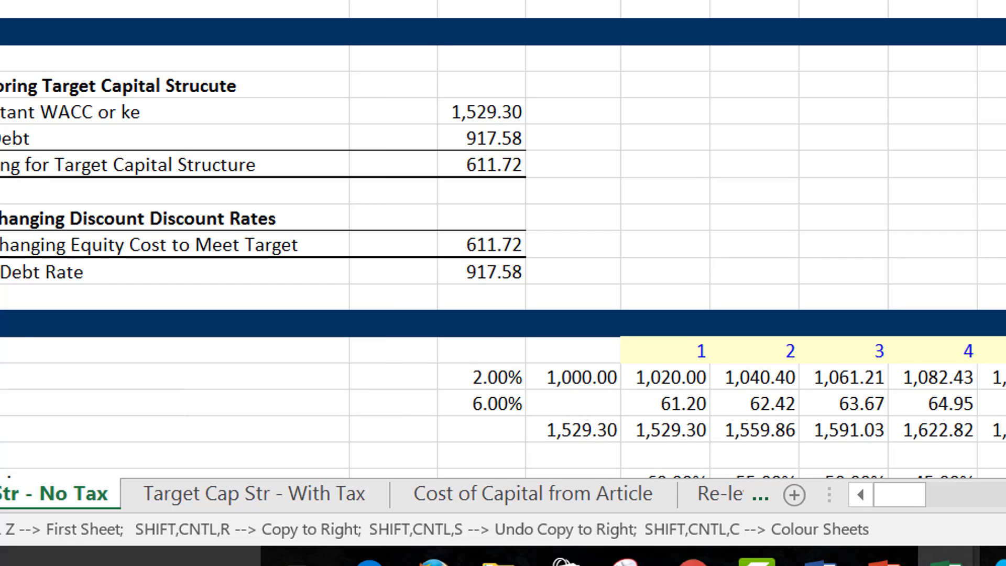
pyautogui.press('Right')
pyautogui.press('Right')
pyautogui.press('Right')
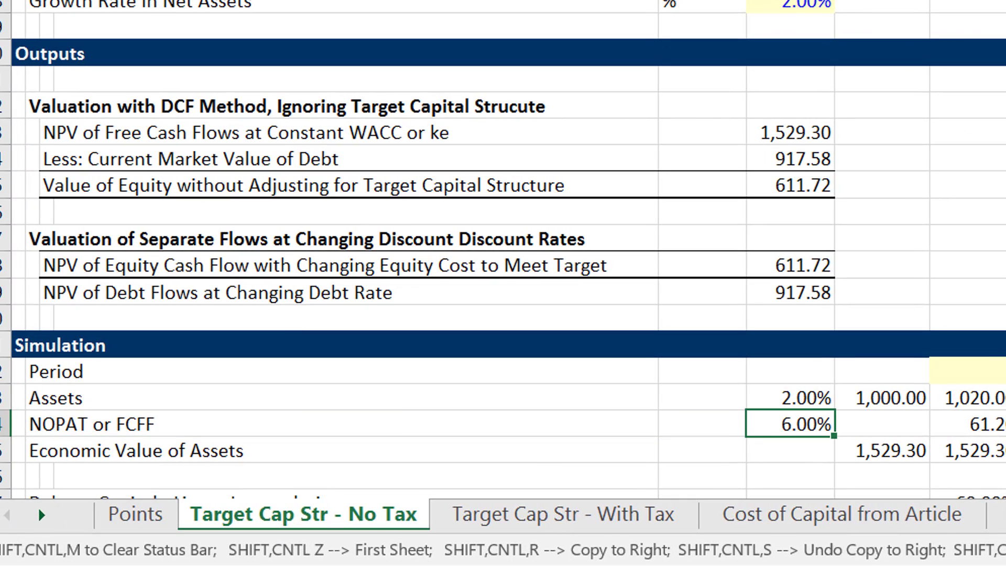
pyautogui.press('Right')
pyautogui.press('Right')
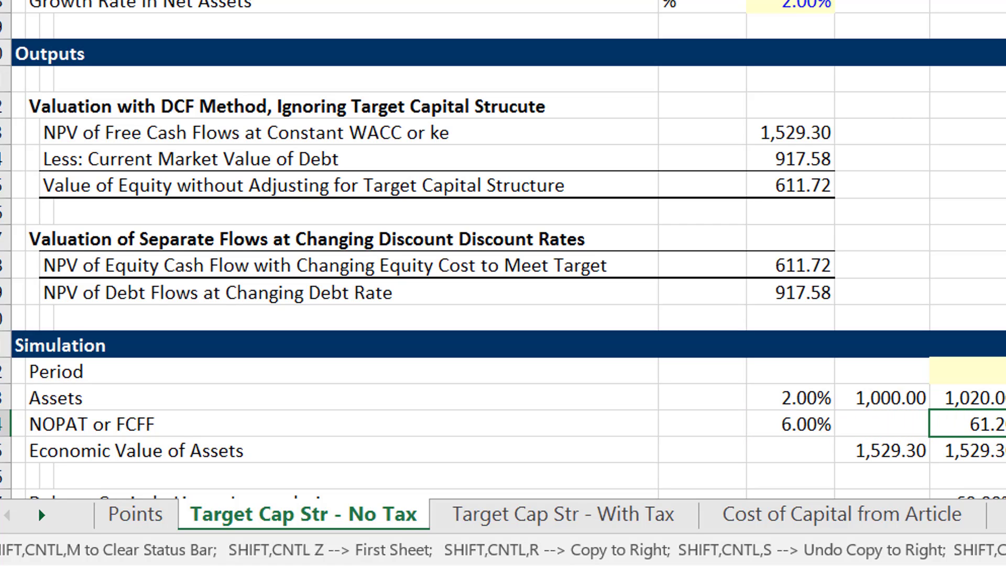
# Insert a new row in the assumptions directly below All Equity Ke = WACC with no Taxes
pyautogui.press('Left')
pyautogui.press('Left')
pyautogui.press('Up')
pyautogui.press('Up')
pyautogui.press('Up')
pyautogui.press('Up')
pyautogui.press('Up')
pyautogui.press('Up')
pyautogui.press('Up')
pyautogui.press('Up')
pyautogui.press('Up')
pyautogui.press('Up')
pyautogui.press('Up')
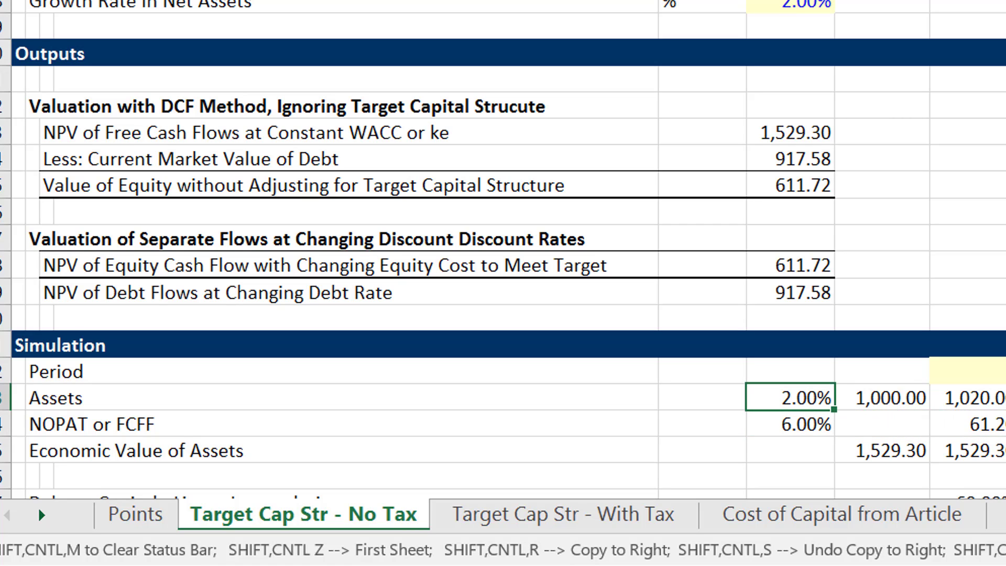
pyautogui.press('Up')
pyautogui.press('Up')
pyautogui.press('Up')
pyautogui.press('Up')
pyautogui.press('Up')
pyautogui.press('Up')
pyautogui.press('Up')
pyautogui.press('Up')
pyautogui.press('Up')
pyautogui.press('Up')
pyautogui.press('Up')
pyautogui.press('Up')
pyautogui.press('Up')
pyautogui.press('Up')
pyautogui.press('Up')
pyautogui.press('Up')
pyautogui.press('Up')
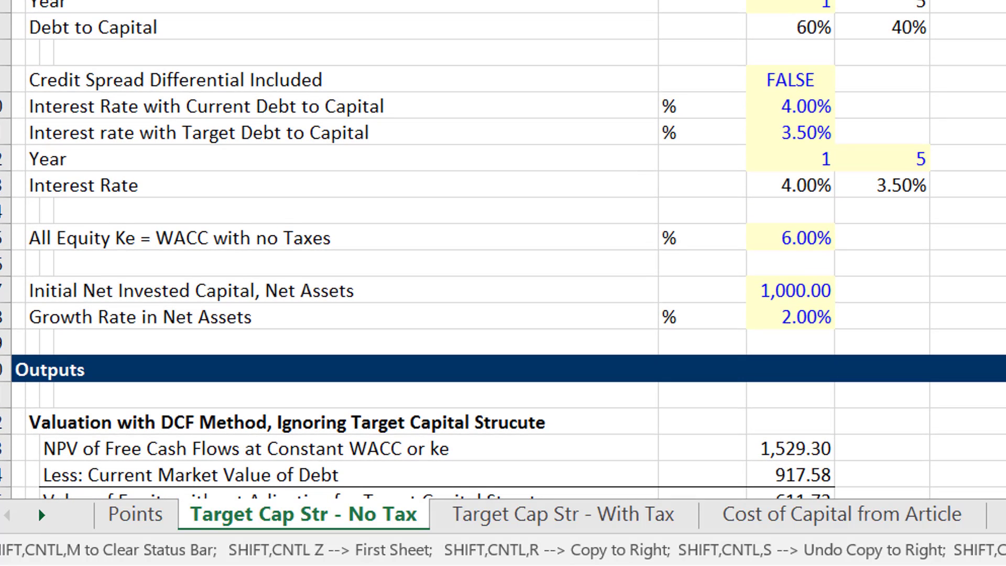
pyautogui.press('Down')
pyautogui.press('Down')
pyautogui.press('Down')
pyautogui.press('Down')
pyautogui.press('Down')
pyautogui.press('Down')
pyautogui.press('Down')
pyautogui.press('Down')
pyautogui.press('Down')
pyautogui.press('Down')
pyautogui.press('Up')
pyautogui.hotkey('shift', 'space')
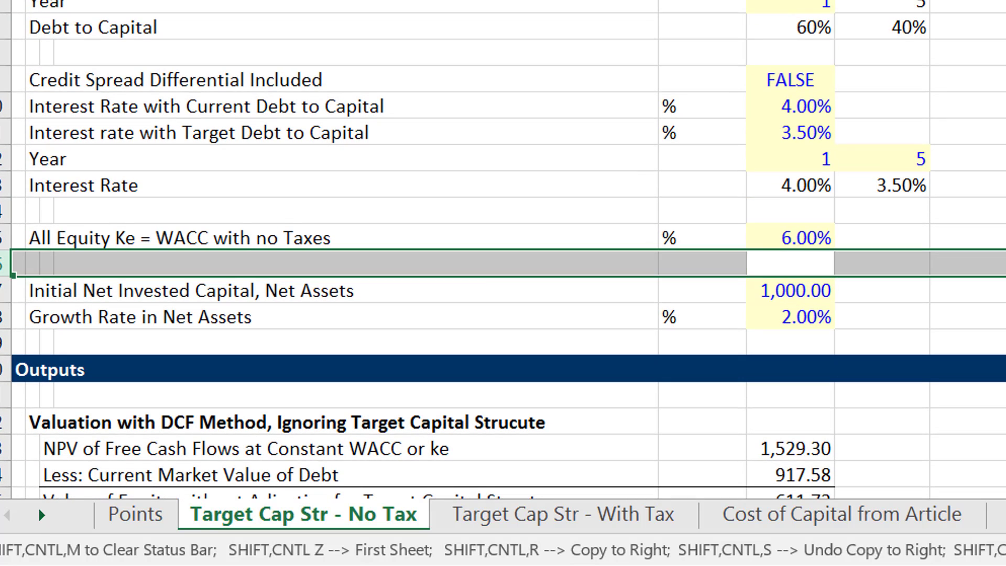
pyautogui.hotkey('ctrl', 'shift', '+')
# Label the new assumption row Return on Capital
pyautogui.press('Left')
pyautogui.press('Left')
pyautogui.press('Left')
pyautogui.press('Left')
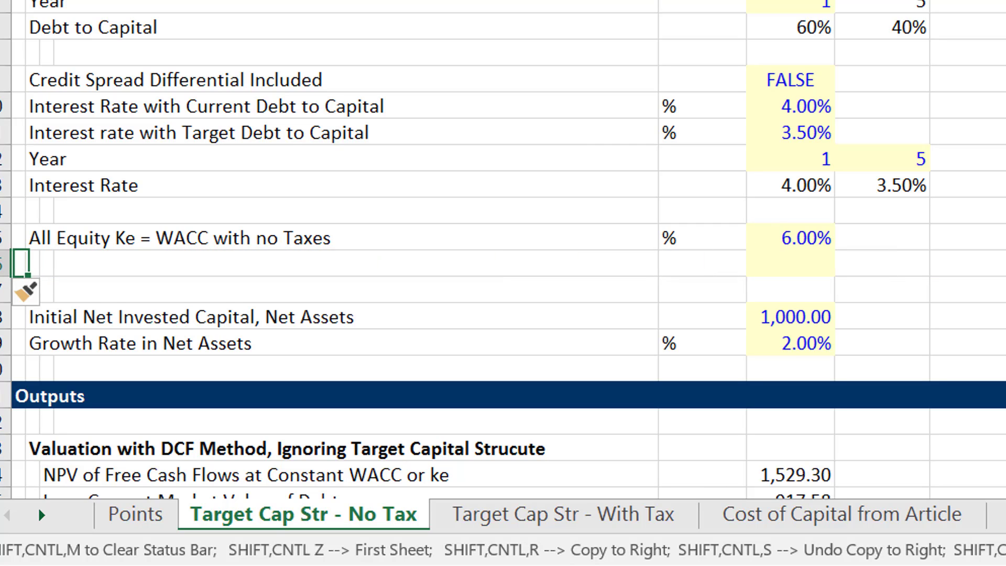
pyautogui.press('Right')
pyautogui.write('Return ')
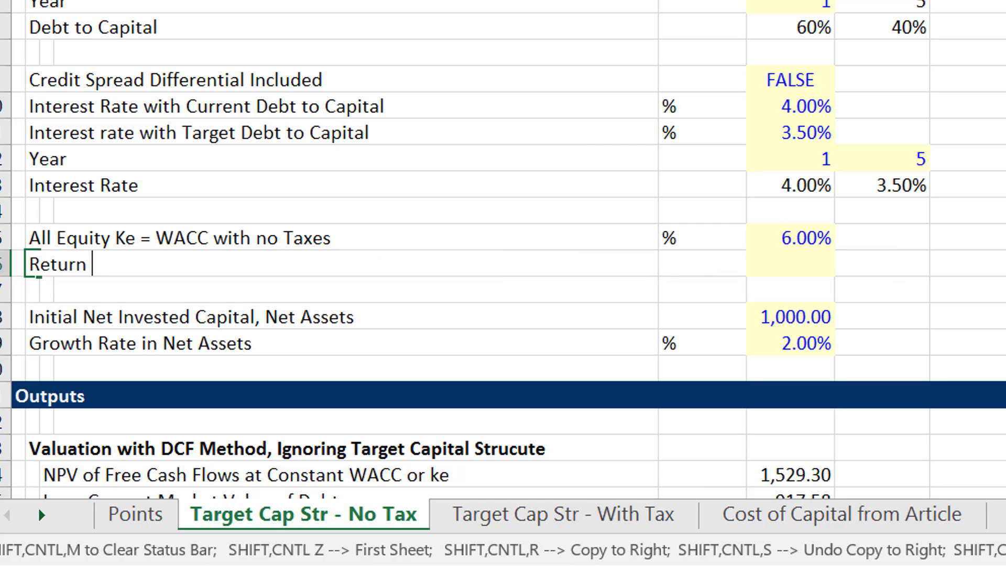
pyautogui.write('on Cap')
pyautogui.write('tal')
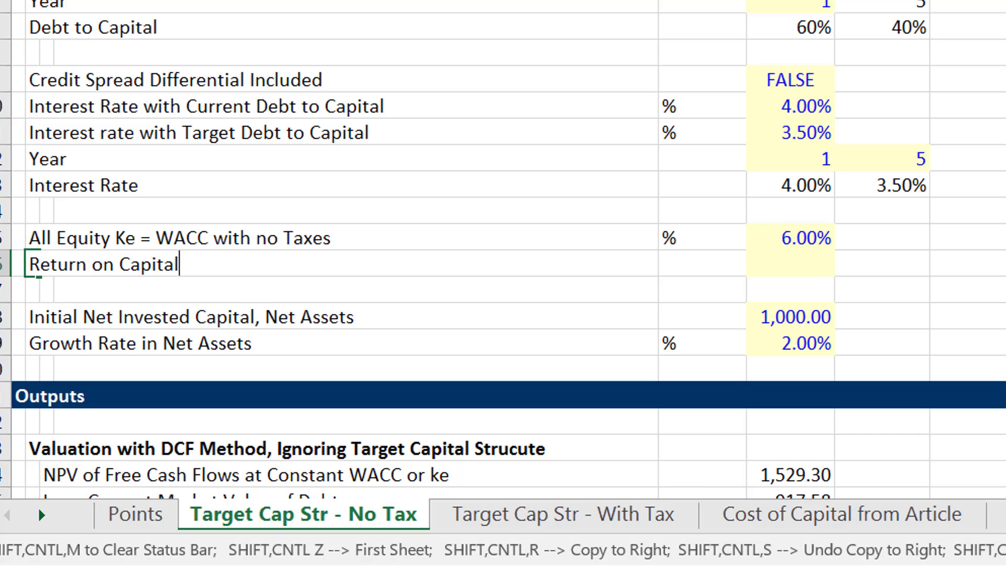
pyautogui.press('Return')
# Give the Return on Capital assumption the unit % and set its value to 8%
pyautogui.press('Up')
pyautogui.press('Right')
pyautogui.press('Right')
pyautogui.press('Right')
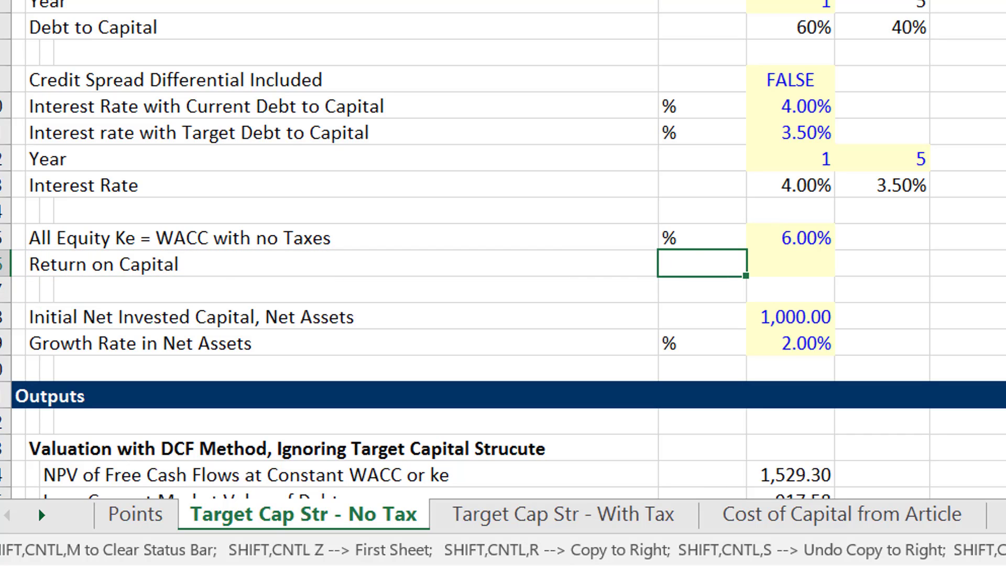
pyautogui.write('%')
pyautogui.press('Return')
pyautogui.press('Up')
pyautogui.press('Right')
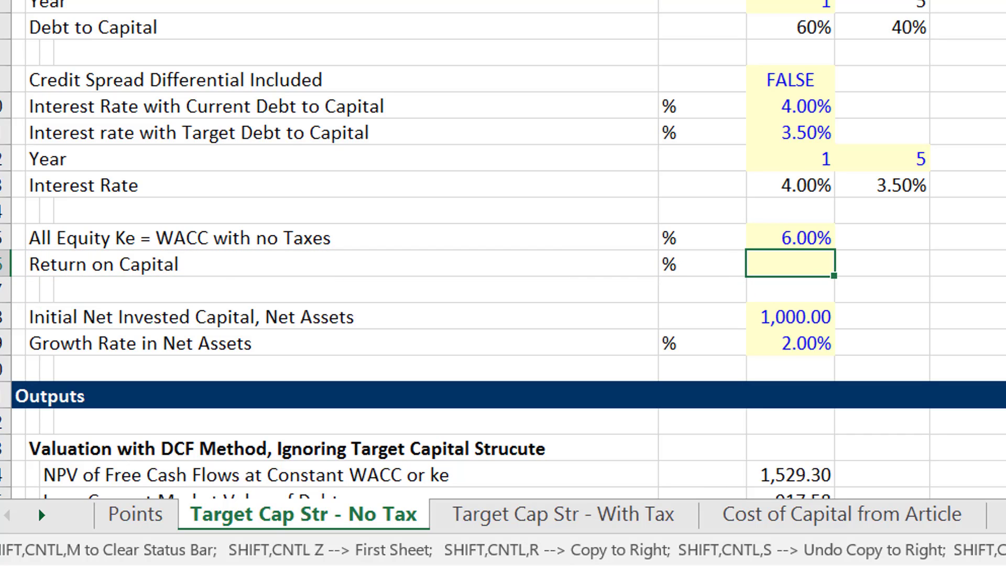
pyautogui.write('8%')
pyautogui.press('Return')
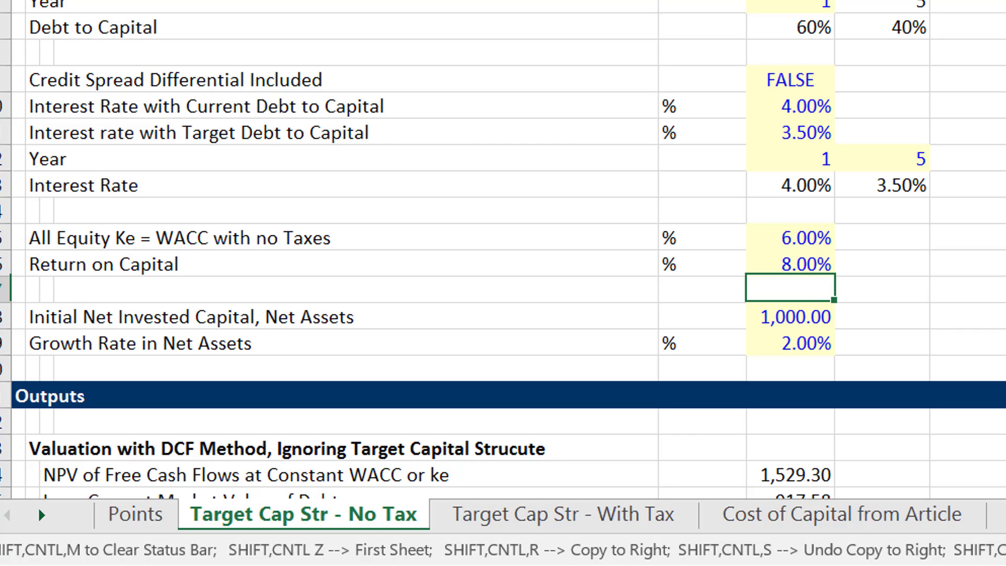
# Link the rate cell in the Simulation's NOPAT or FCFF row to the Return on Capital assumption
pyautogui.press('Down')
pyautogui.press('Down')
pyautogui.press('Down')
pyautogui.press('Down')
pyautogui.press('Down')
pyautogui.press('Down')
pyautogui.press('Down')
pyautogui.press('Down')
pyautogui.press('Down')
pyautogui.press('Down')
pyautogui.press('Down')
pyautogui.press('Down')
pyautogui.press('Down')
pyautogui.press('Down')
pyautogui.press('Down')
pyautogui.press('Down')
pyautogui.press('Down')
pyautogui.press('Down')
pyautogui.press('Down')
pyautogui.press('Down')
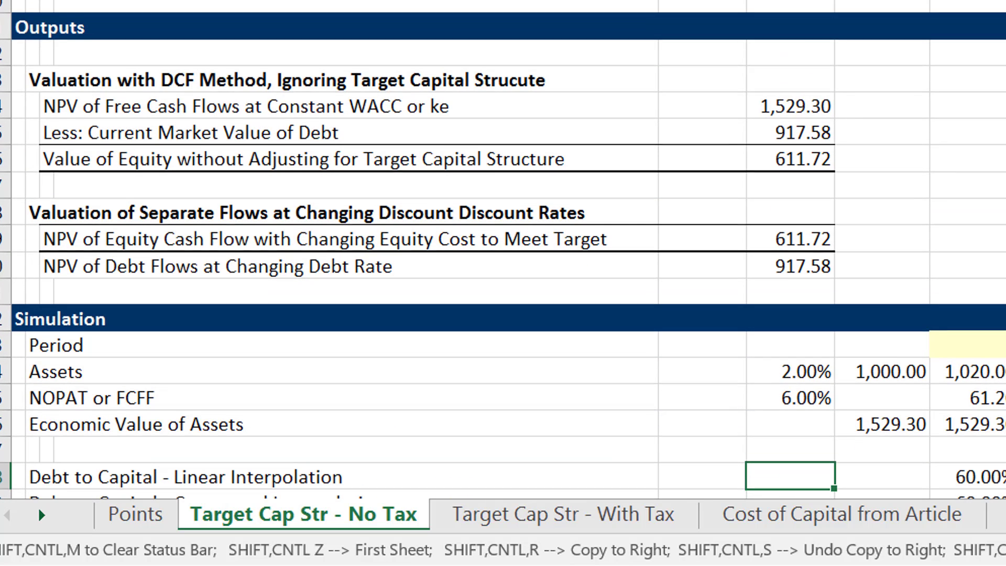
pyautogui.press('Up')
pyautogui.press('Up')
pyautogui.press('Up')
pyautogui.write('=')
pyautogui.press('Up')
pyautogui.press('Up')
pyautogui.press('Up')
pyautogui.press('Up')
pyautogui.press('Up')
pyautogui.press('Up')
pyautogui.press('Up')
pyautogui.press('Up')
pyautogui.press('Up')
pyautogui.press('Up')
pyautogui.press('Up')
pyautogui.press('Up')
pyautogui.press('Up')
pyautogui.press('Up')
pyautogui.press('Up')
pyautogui.press('Up')
pyautogui.press('Up')
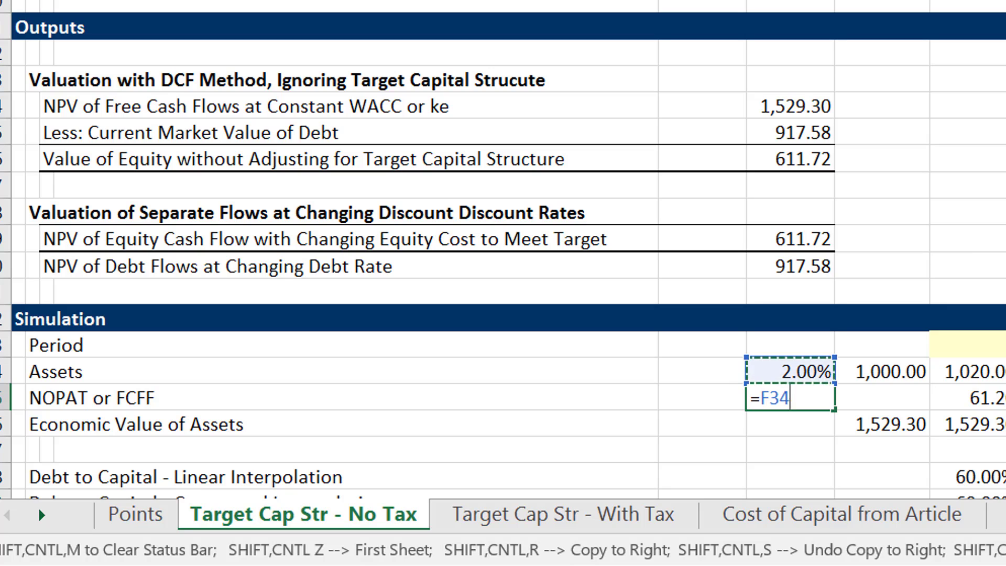
pyautogui.hotkey('ctrl', 'Return')
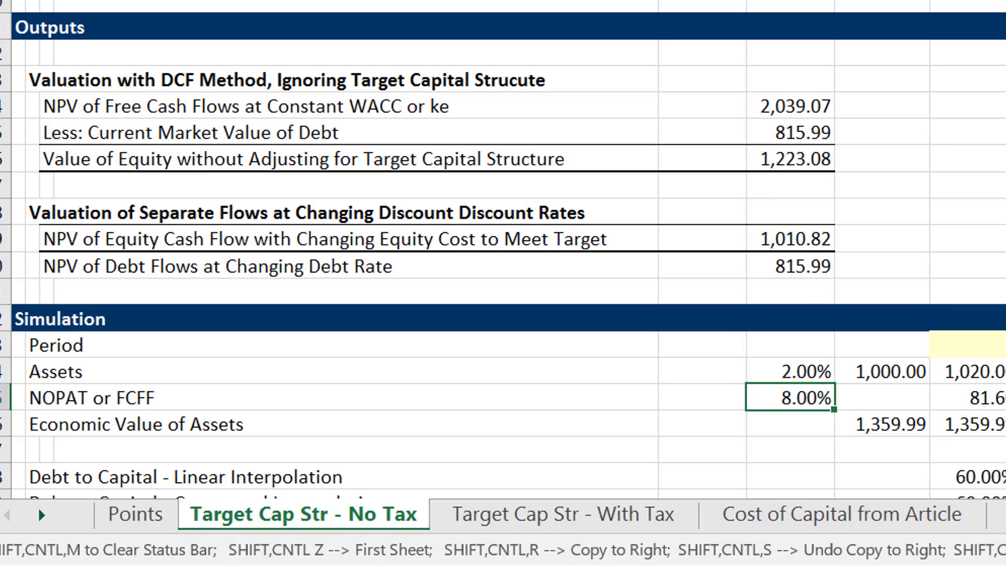
# Compare the equity and debt values in the Outputs section with the asset rows at the start of the Simulation
pyautogui.press('Down')
pyautogui.press('Up')
pyautogui.press('Up')
pyautogui.press('Up')
pyautogui.press('Up')
pyautogui.press('Up')
pyautogui.press('Up')
pyautogui.press('Up')
pyautogui.press('Up')
pyautogui.press('Up')
pyautogui.press('Up')
pyautogui.press('Up')
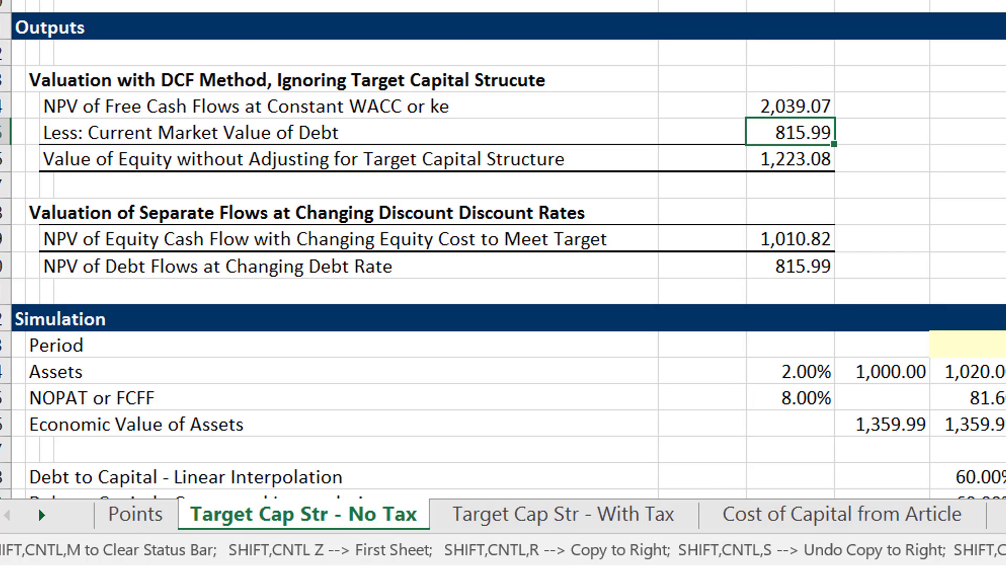
pyautogui.press('Down')
pyautogui.press('Down')
pyautogui.press('Down')
pyautogui.press('Down')
pyautogui.press('Down')
pyautogui.press('Down')
pyautogui.press('Down')
pyautogui.press('Down')
pyautogui.press('Down')
pyautogui.press('Down')
pyautogui.press('Down')
pyautogui.press('Down')
pyautogui.press('Down')
pyautogui.press('Down')
pyautogui.press('Down')
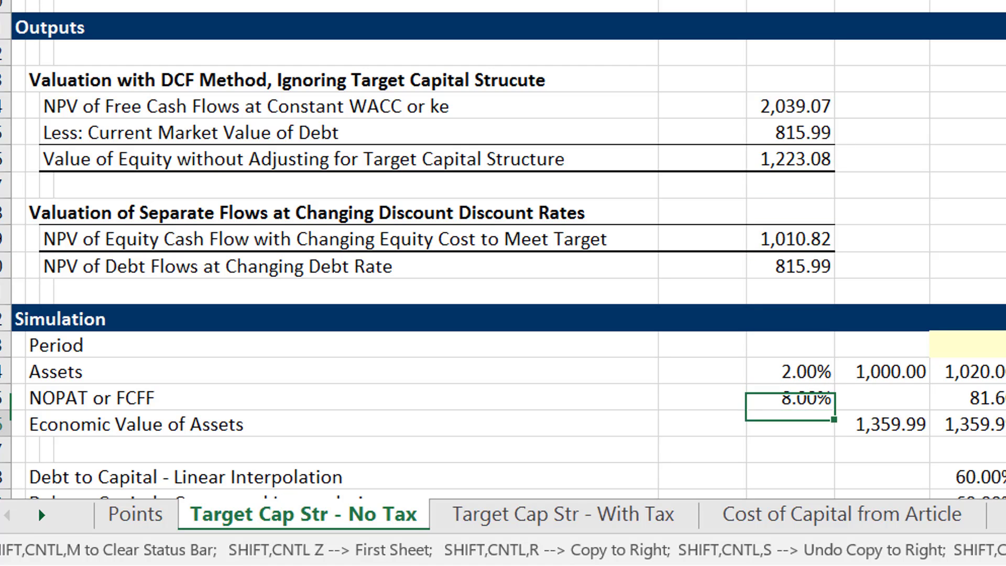
pyautogui.press('Up')
pyautogui.press('Up')
pyautogui.press('Up')
pyautogui.press('Up')
pyautogui.press('Up')
pyautogui.press('Up')
pyautogui.press('Up')
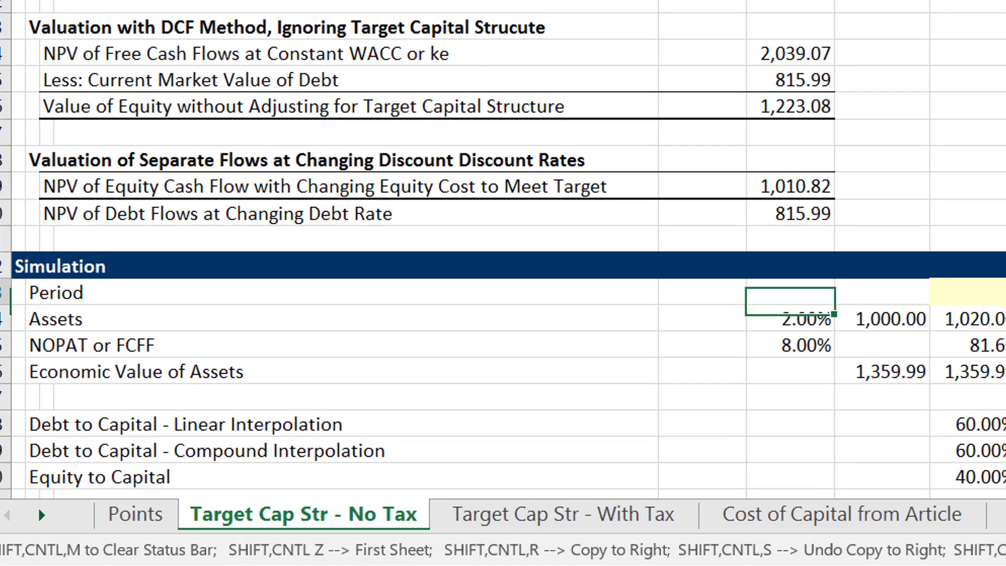
# Examine the Simulation rows from Assets down to the equity cost of capital, ending at the first period of the linear-interpolation debt-to-capital row
pyautogui.press('Up')
pyautogui.press('Down')
pyautogui.press('Down')
pyautogui.press('Down')
pyautogui.press('Down')
pyautogui.press('Down')
pyautogui.press('Down')
pyautogui.press('Down')
pyautogui.press('Down')
pyautogui.press('Down')
pyautogui.press('Down')
pyautogui.press('Down')
pyautogui.press('Down')
pyautogui.press('Down')
pyautogui.press('Down')
pyautogui.press('Down')
pyautogui.press('Up')
pyautogui.press('Up')
pyautogui.press('Up')
pyautogui.press('Up')
pyautogui.press('Up')
pyautogui.press('Up')
pyautogui.press('Up')
pyautogui.press('Up')
pyautogui.press('Up')
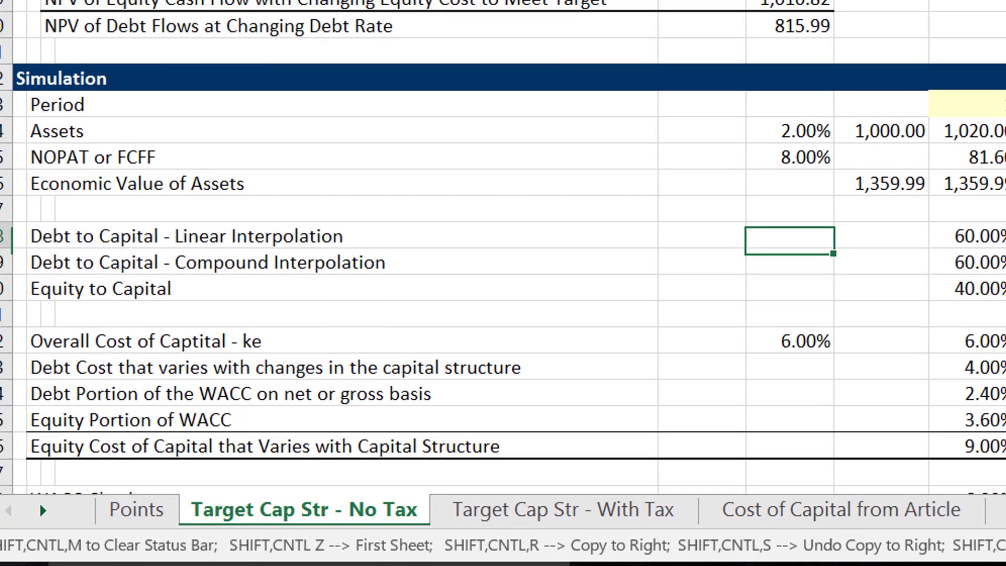
pyautogui.press('Right')
pyautogui.press('Right')
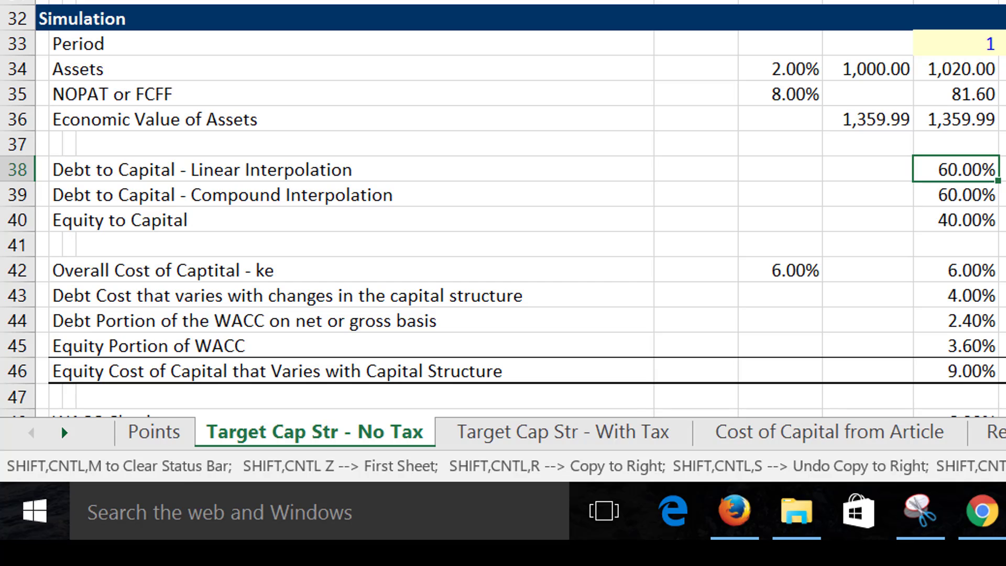
# Switch to the browser and look through the cost of capital and wacc wiki page, including its lesson files and WACC explanations
pyautogui.hotkey('alt', 'f')
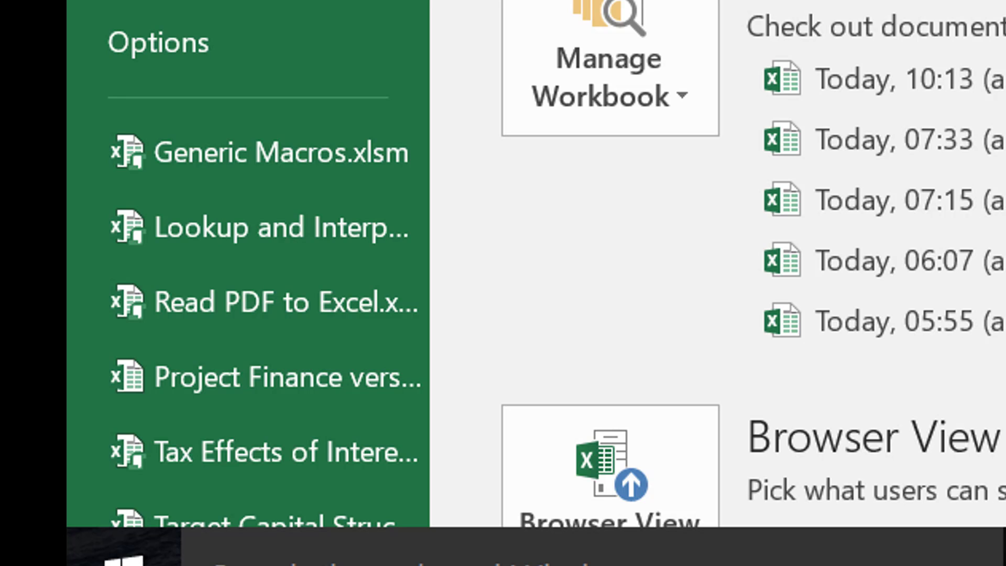
pyautogui.press('t')
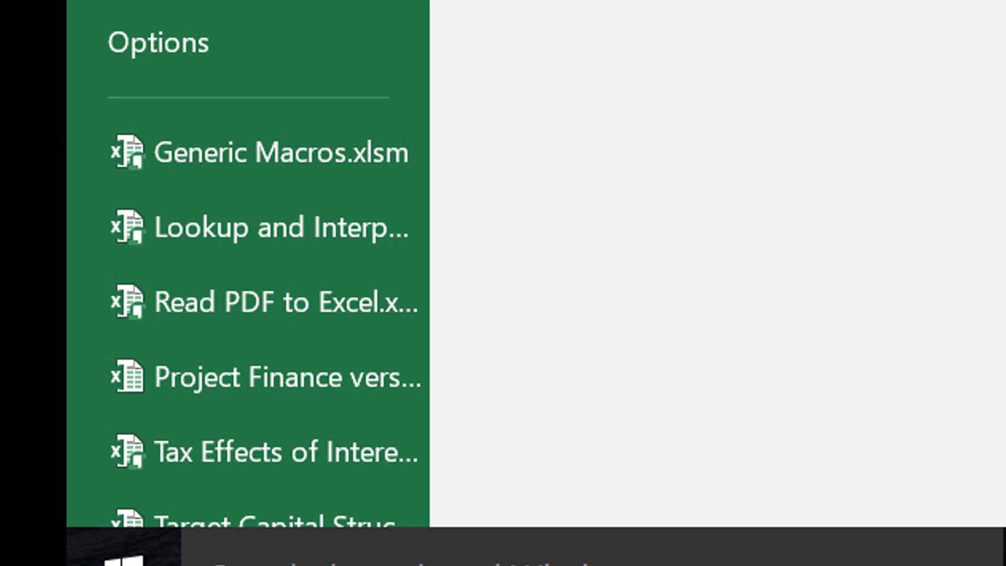
pyautogui.hotkey('alt', 'Tab')
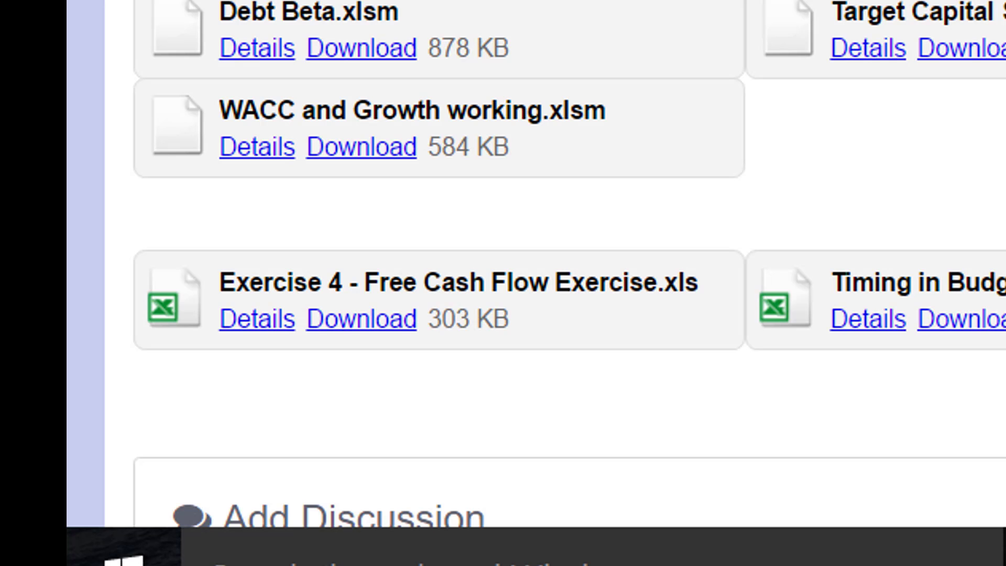
pyautogui.scroll(4, 101, 117)
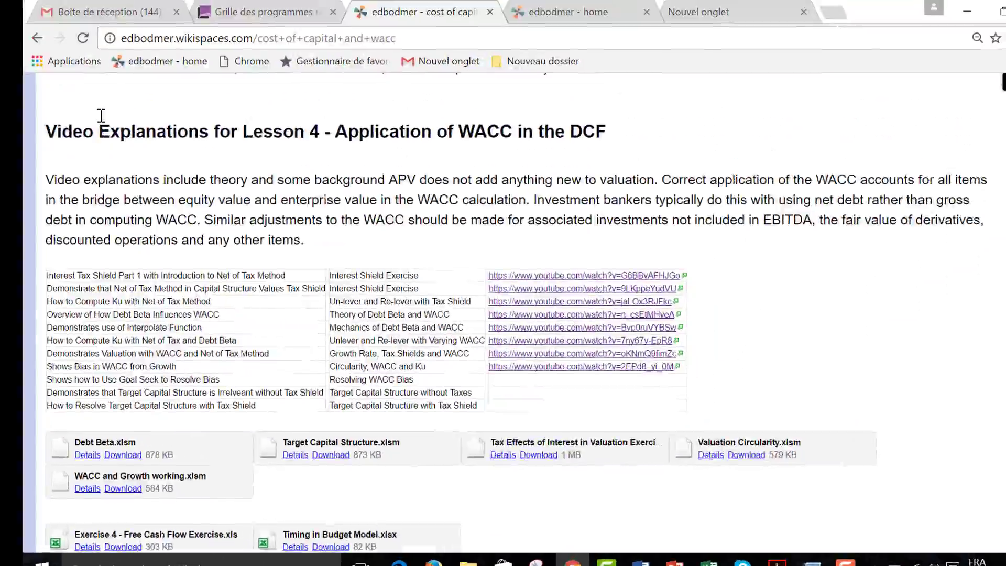
pyautogui.scroll(20, 101, 116)
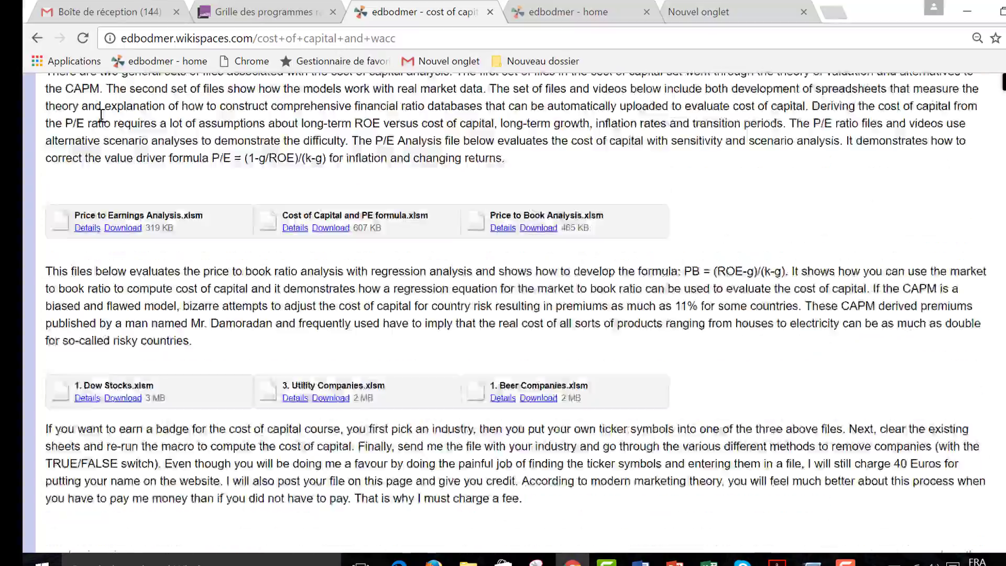
pyautogui.scroll(9, 102, 116)
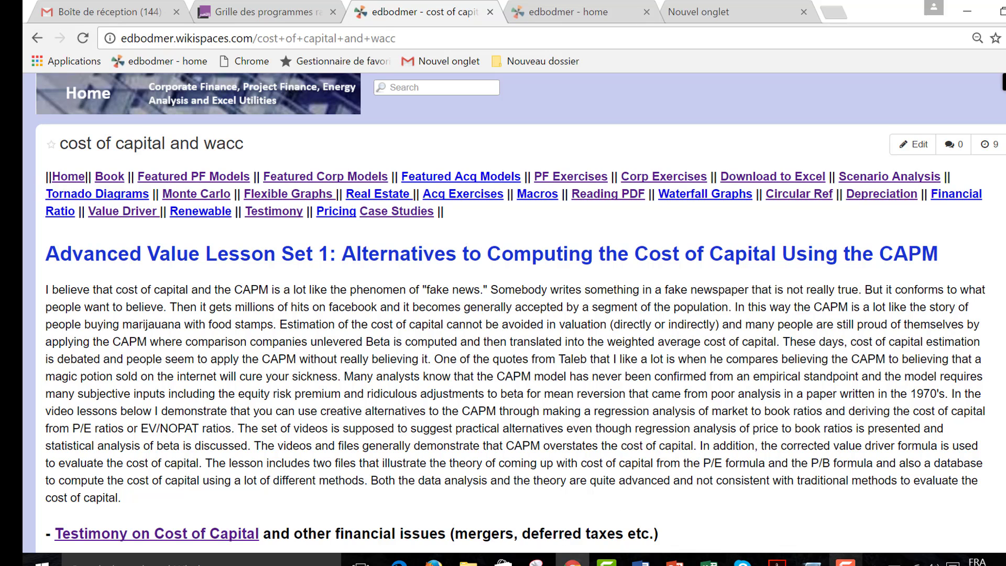
pyautogui.click(845, 559)
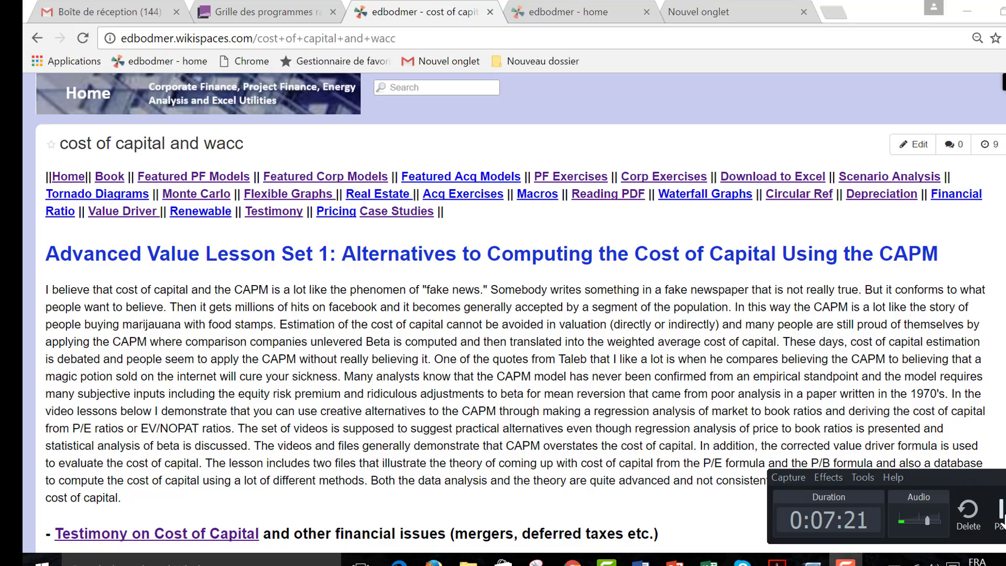
pyautogui.click(563, 372)
pyautogui.scroll(-15, 560, 358)
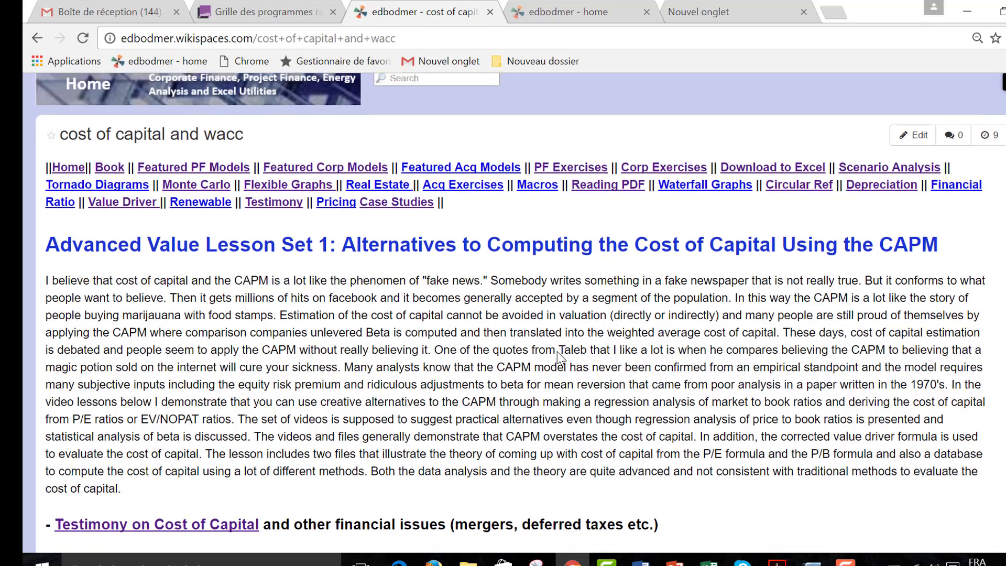
pyautogui.scroll(-15, 561, 358)
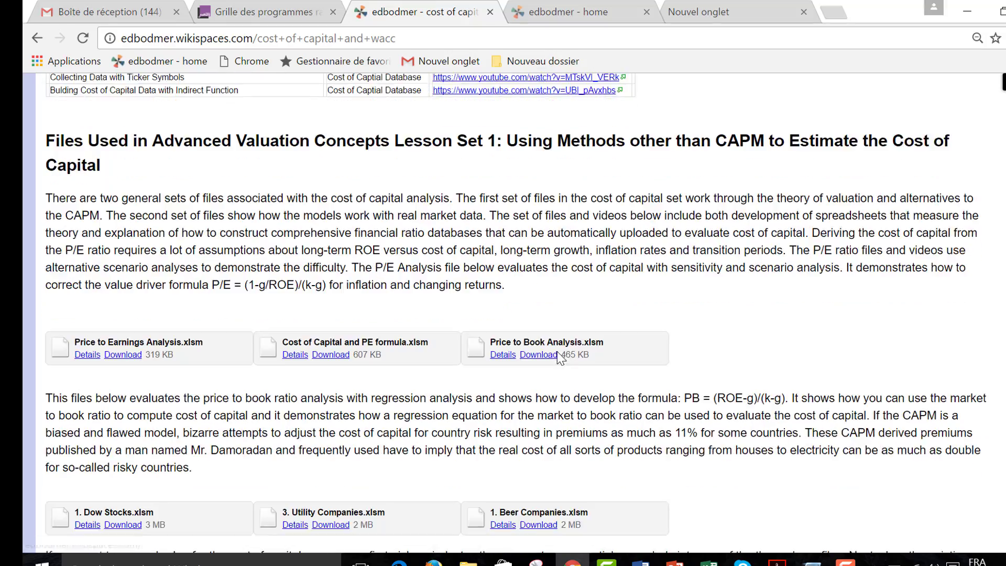
pyautogui.scroll(-7, 561, 358)
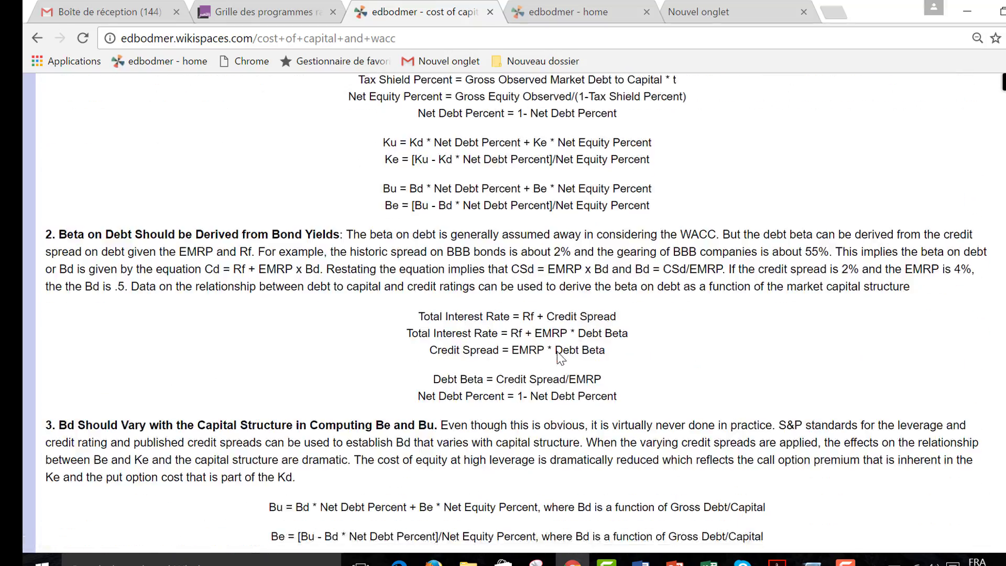
pyautogui.scroll(20, 560, 358)
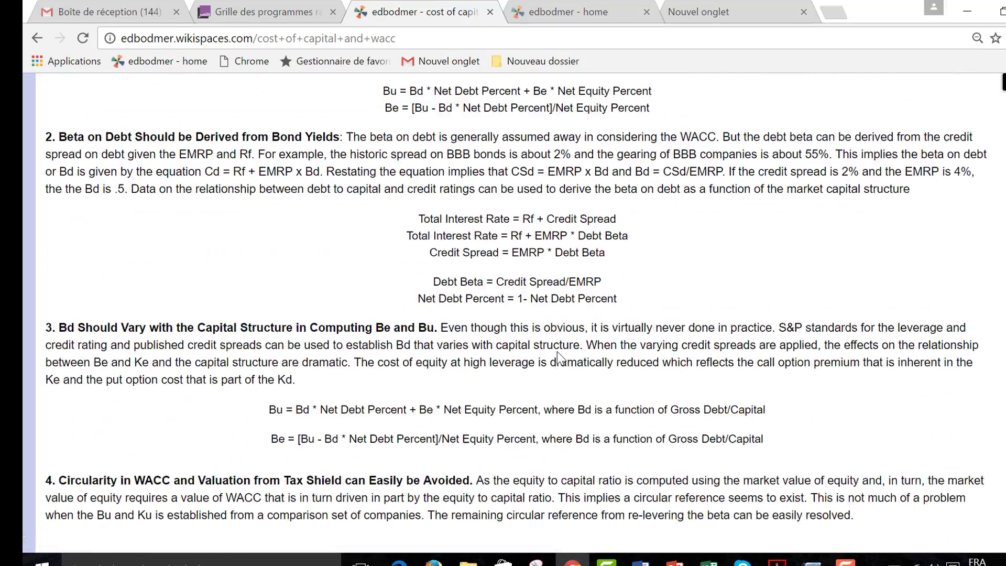
pyautogui.scroll(10, 560, 358)
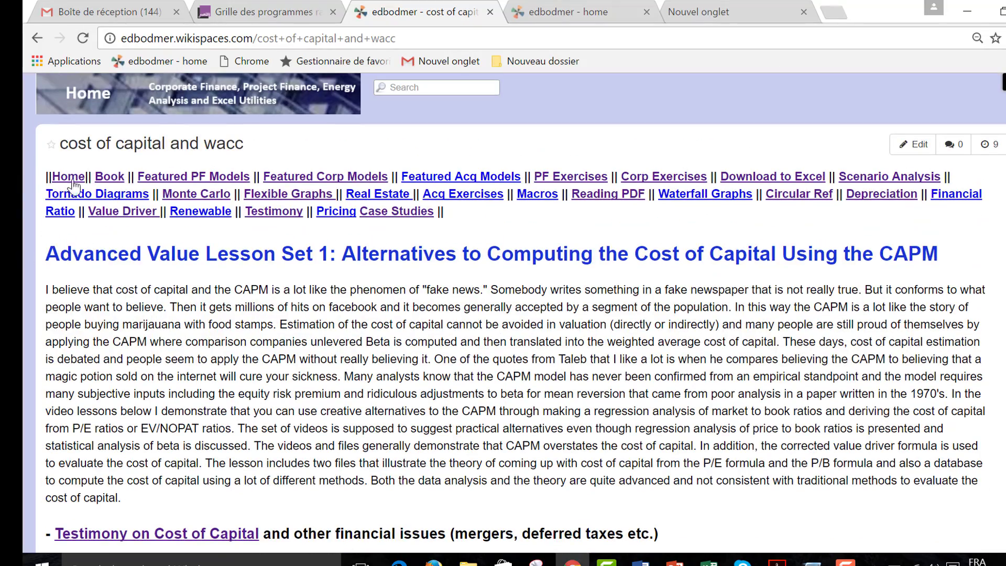
# Open the edbodmer wiki's home page and look through its contents
pyautogui.click(84, 99)
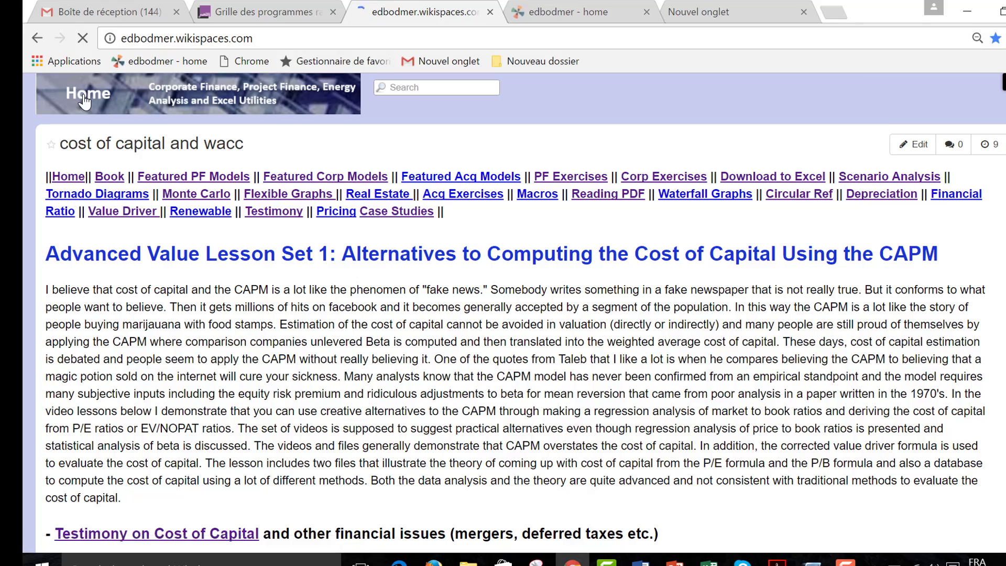
pyautogui.scroll(-3, 84, 100)
pyautogui.scroll(-15, 84, 100)
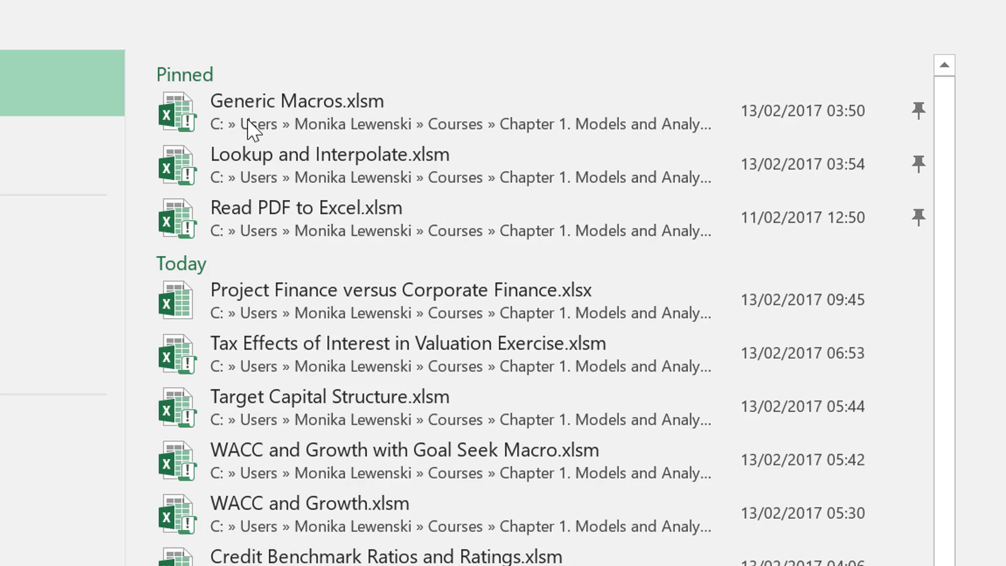
# Open the recent workbook Lookup and Interpolate.xlsm in Excel and copy the entire code module containing its FUNCTIONS macro
pyautogui.click(277, 156)
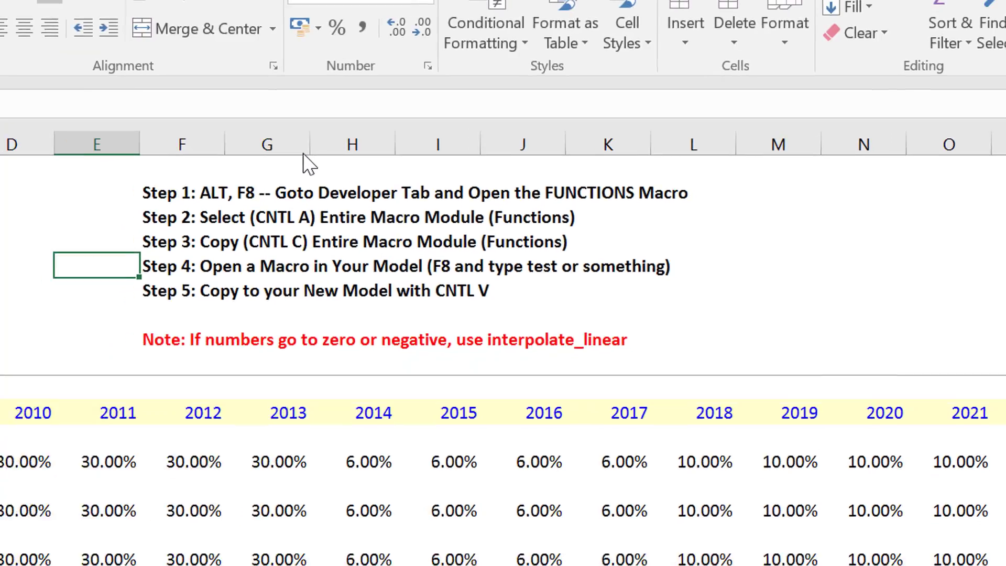
pyautogui.hotkey('alt', 'F8')
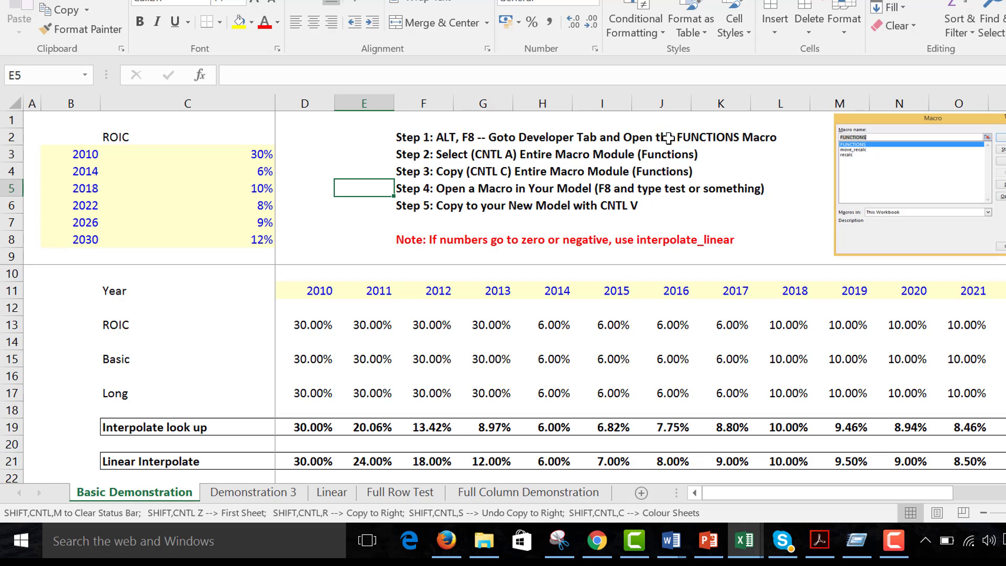
pyautogui.hotkey('alt', 'F8')
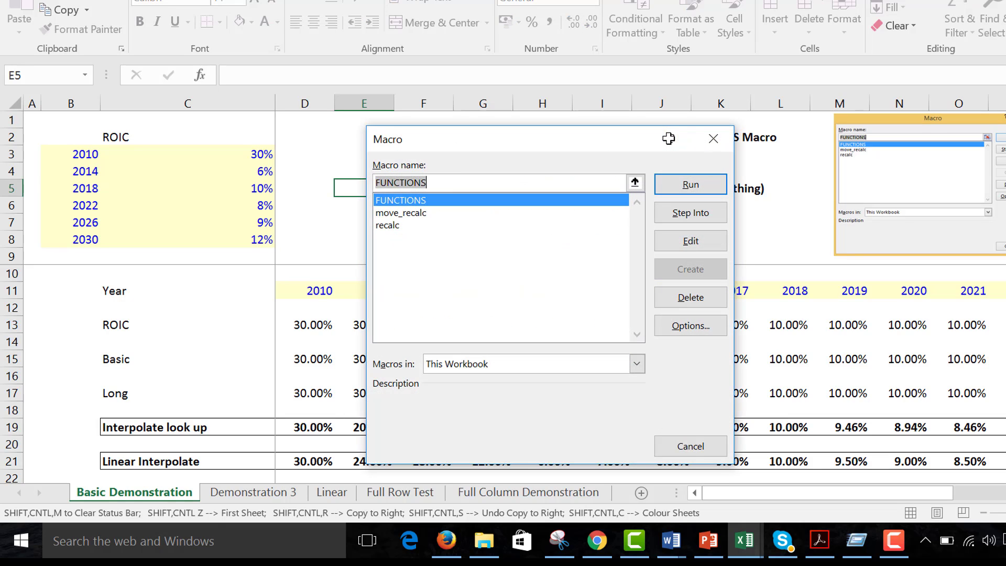
pyautogui.click(692, 242)
pyautogui.hotkey('ctrl', 'a')
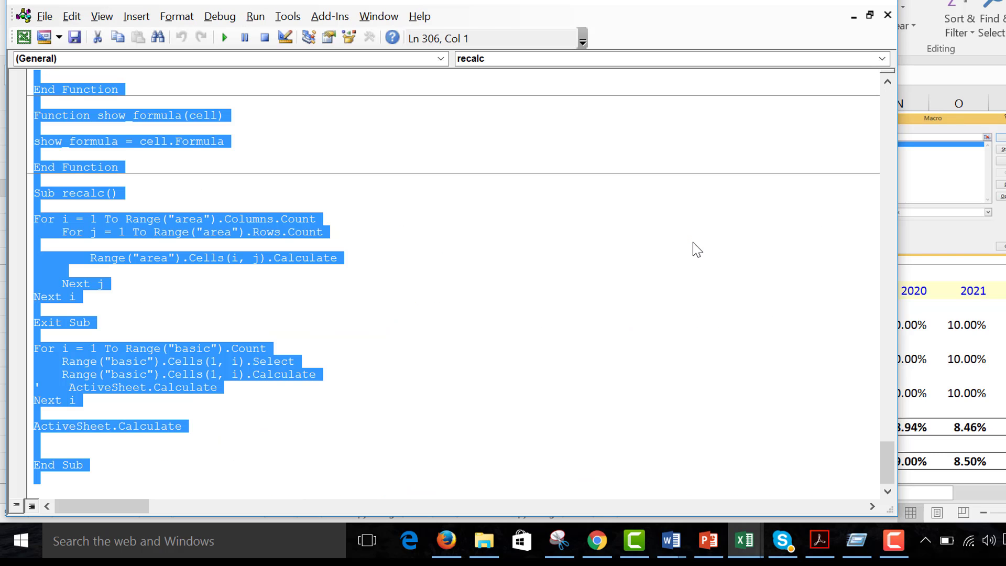
pyautogui.hotkey('ctrl', 'c')
pyautogui.click(1000, 326)
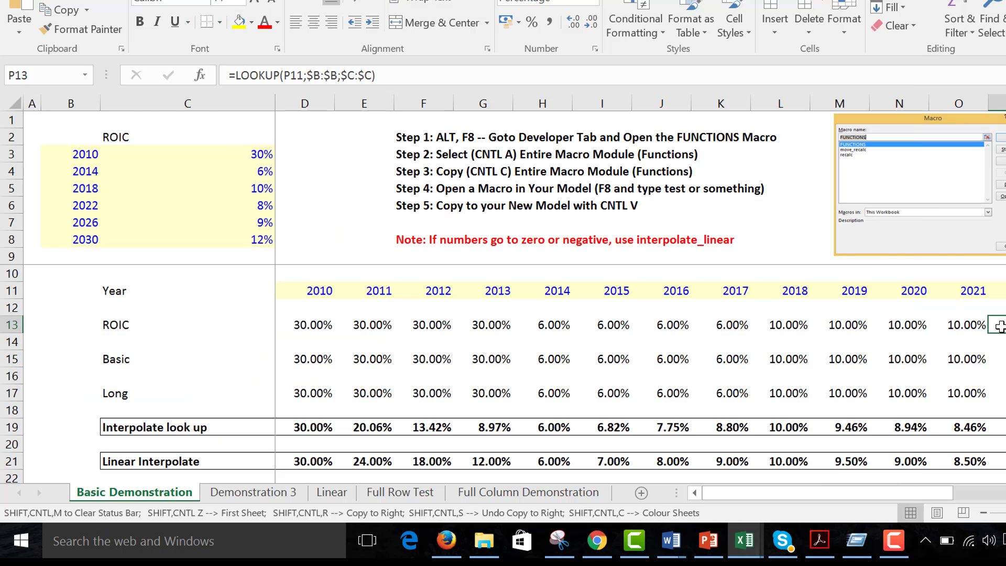
# Return to the target capital structure workbook and view the code of its own FUNCTIONS macro
pyautogui.hotkey('ctrl', 'Tab')
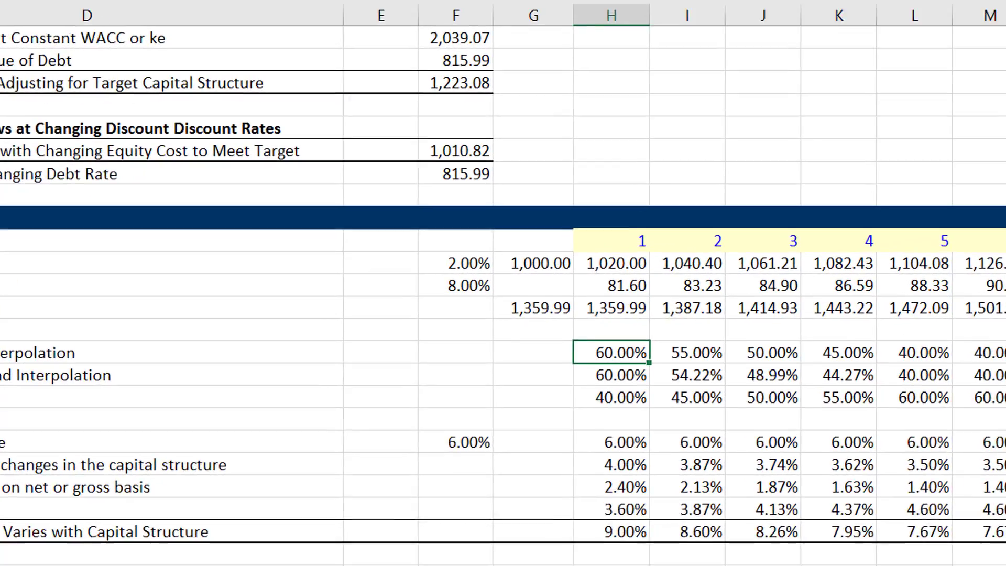
pyautogui.hotkey('alt', 'F8')
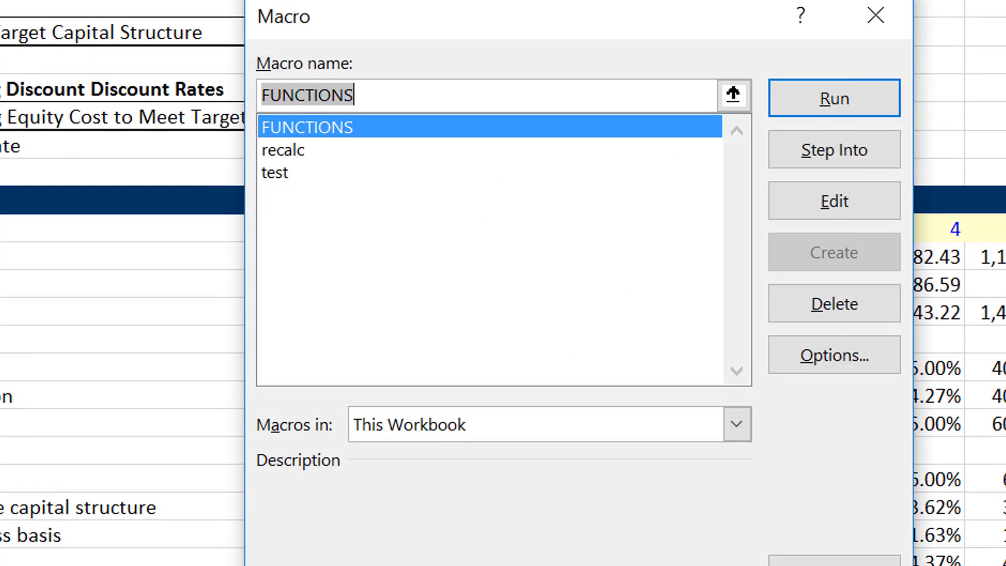
pyautogui.click(822, 207)
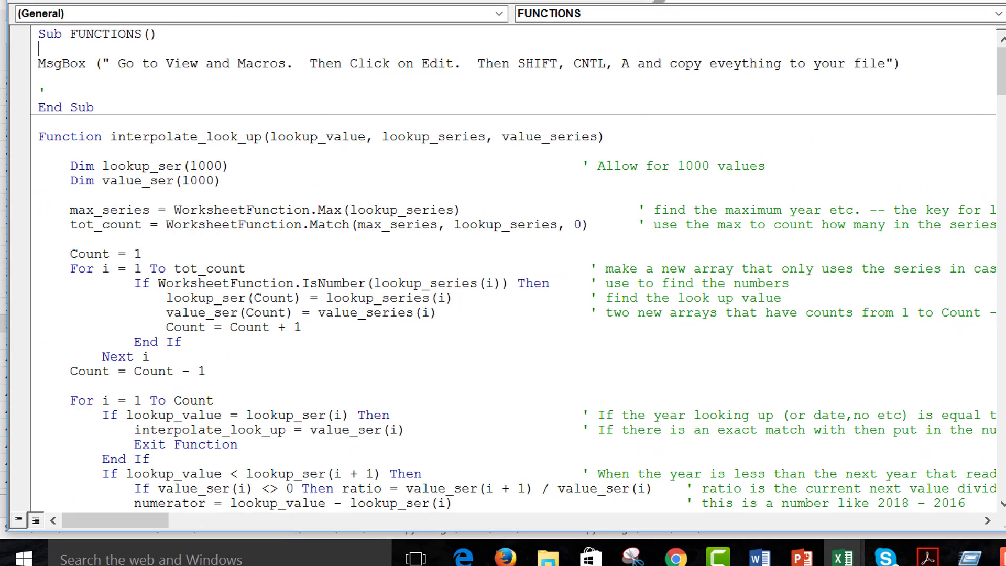
pyautogui.hotkey('alt', 'F11')
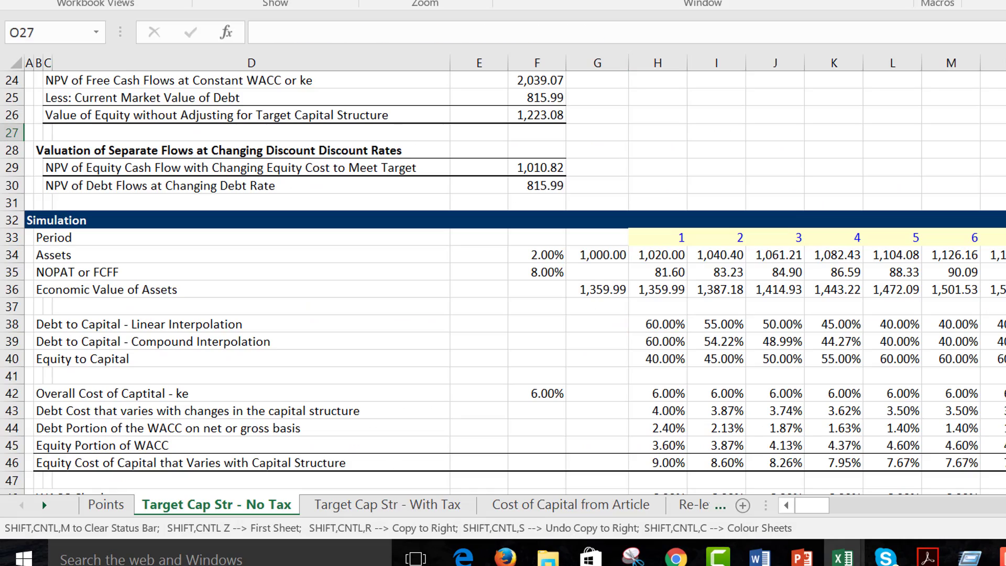
# Examine the Debt to Capital - Linear Interpolation values across the first Simulation periods
pyautogui.press('Left')
pyautogui.press('Left')
pyautogui.press('Left')
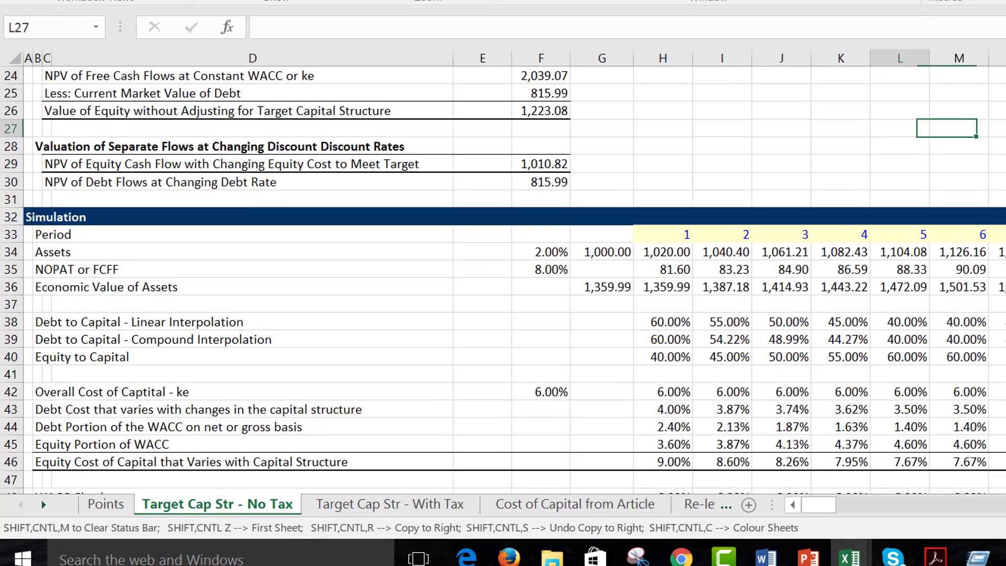
pyautogui.press('Down')
pyautogui.press('Down')
pyautogui.press('Down')
pyautogui.press('Down')
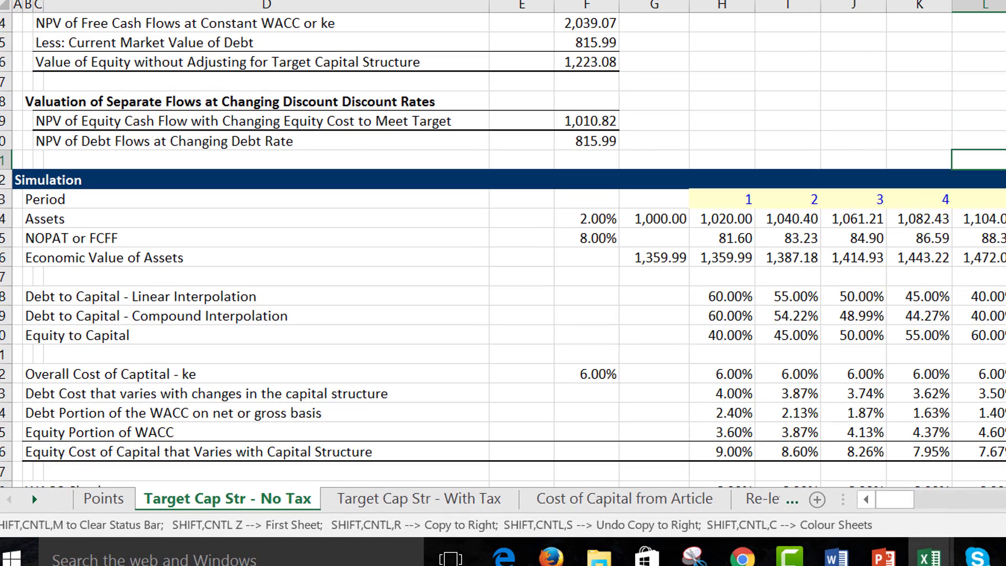
pyautogui.press('Down')
pyautogui.press('Down')
pyautogui.press('Down')
pyautogui.press('Down')
pyautogui.press('Down')
pyautogui.press('Down')
pyautogui.press('Down')
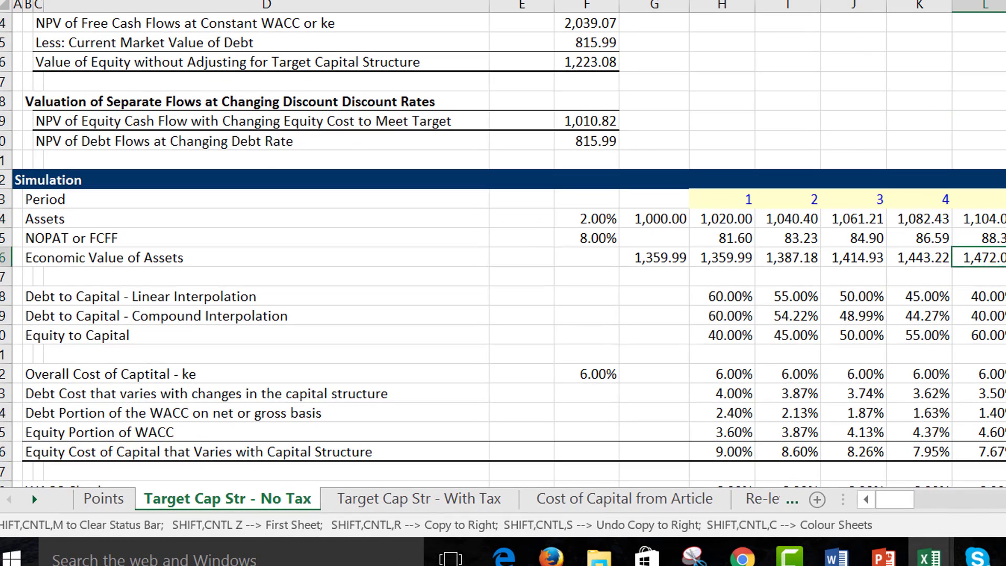
pyautogui.press('Left')
pyautogui.press('Left')
pyautogui.press('Left')
pyautogui.press('Left')
pyautogui.press('Right')
pyautogui.press('Right')
pyautogui.press('Right')
pyautogui.press('Right')
pyautogui.press('Right')
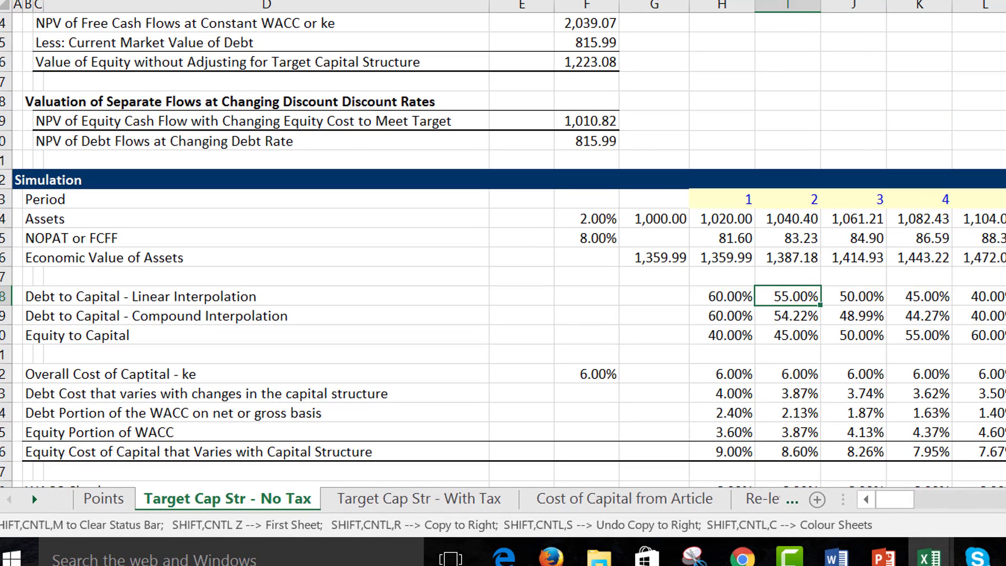
pyautogui.press('Left')
pyautogui.press('Left')
pyautogui.press('Left')
pyautogui.press('Left')
pyautogui.press('Left')
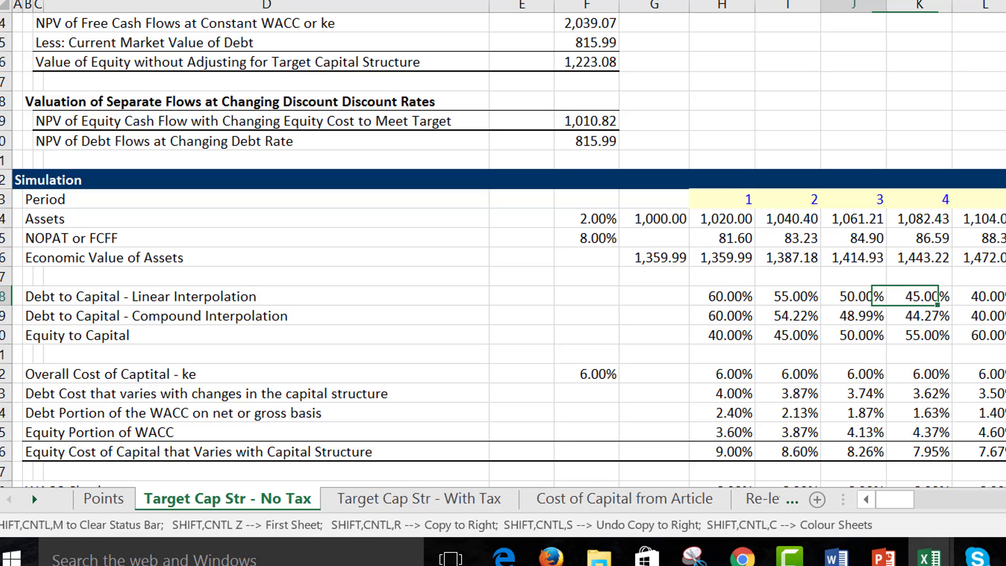
pyautogui.press('Right')
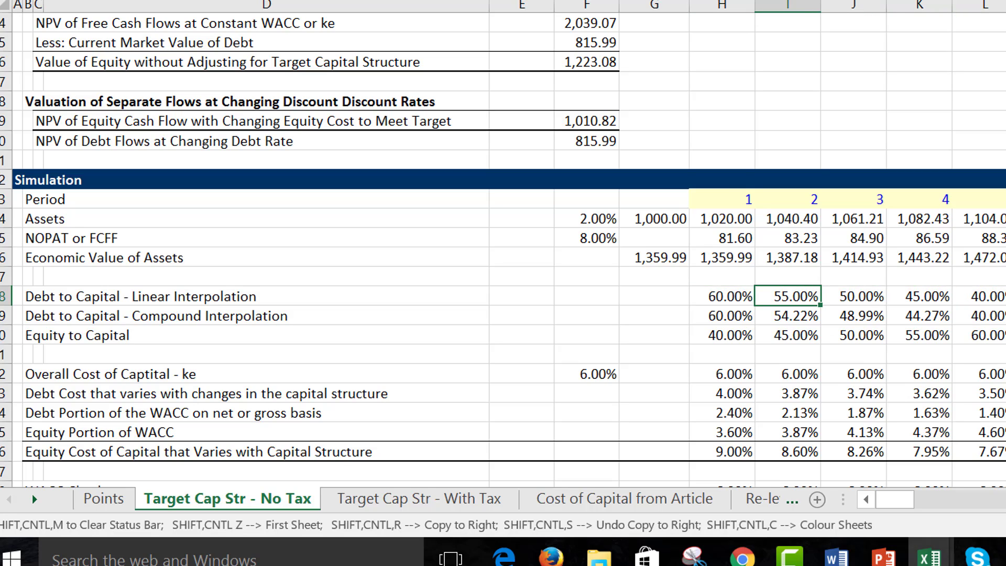
# Inspect the interpolate_look_up_linear formula in the first period of the linear-interpolation debt-to-capital row
pyautogui.press('Left')
pyautogui.press('F2')
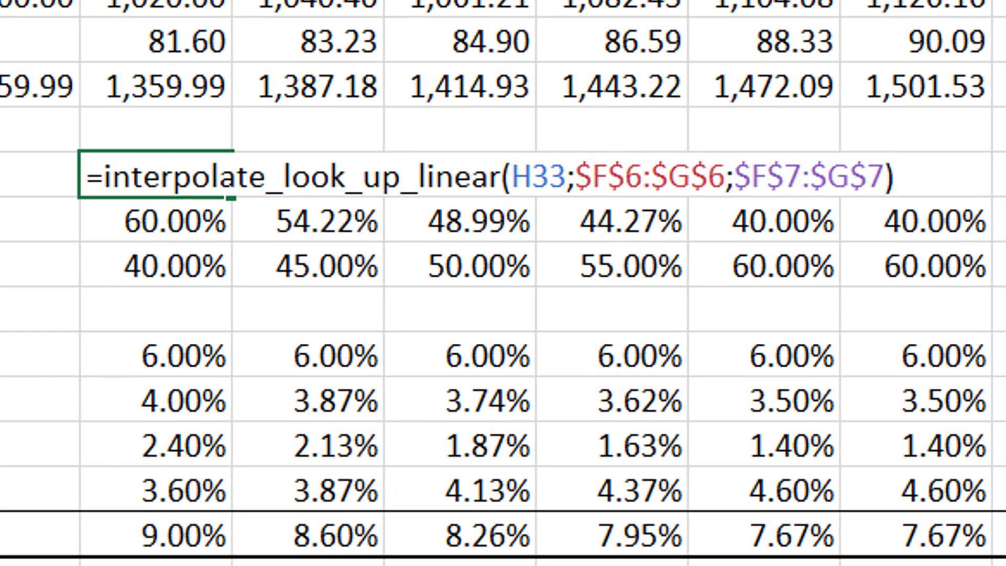
pyautogui.hotkey('shift', 'Return')
# Review the Year and Debt to Capital lookup ranges in the Assumptions that feed the interpolation formula
pyautogui.hotkey('ctrl', 'Up')
pyautogui.hotkey('ctrl', 'Up')
pyautogui.hotkey('ctrl', 'Up')
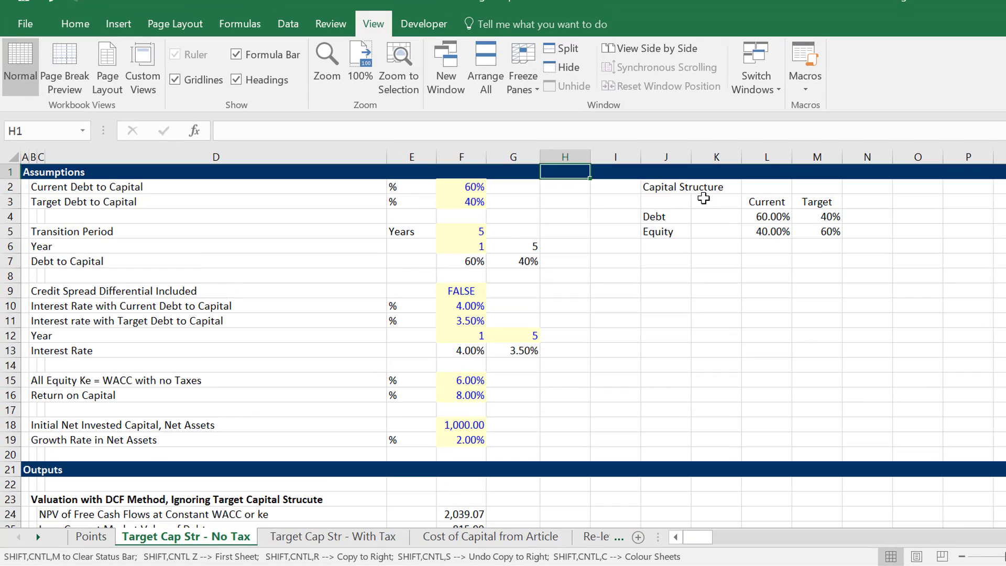
pyautogui.press('Down')
pyautogui.press('Down')
pyautogui.press('Down')
pyautogui.press('Down')
pyautogui.press('Down')
pyautogui.press('Down')
pyautogui.press('Left')
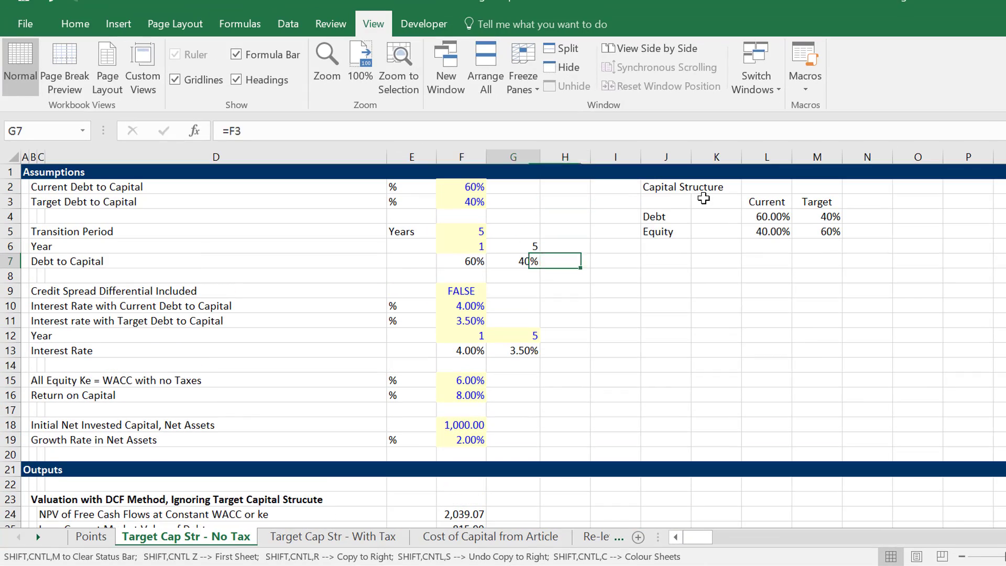
pyautogui.press('Left')
pyautogui.press('Up')
pyautogui.press('Right')
pyautogui.press('Left')
pyautogui.press('Left')
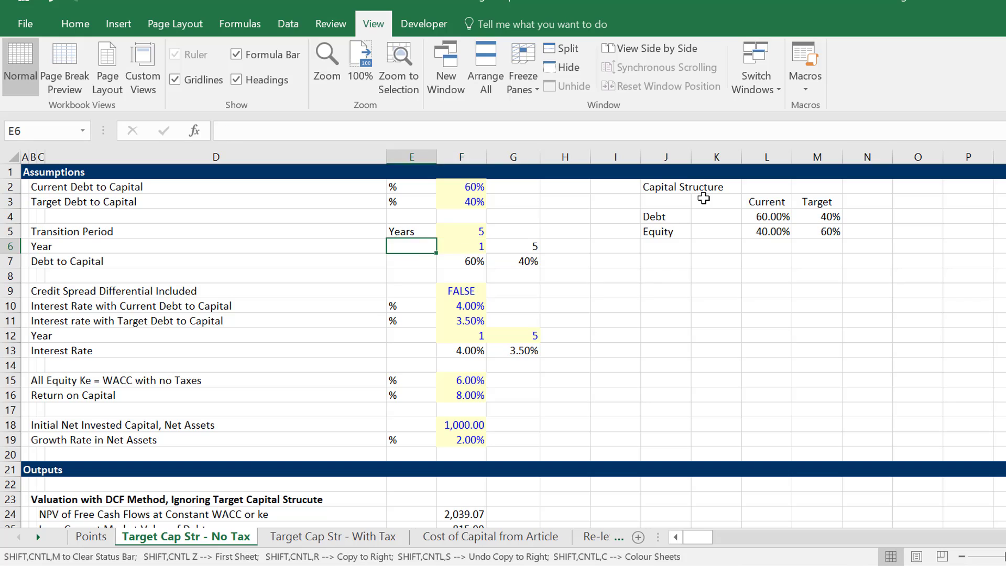
# Set the end year of the debt-to-capital transition in the Assumptions lookup row to 10
pyautogui.press('Right')
pyautogui.press('Down')
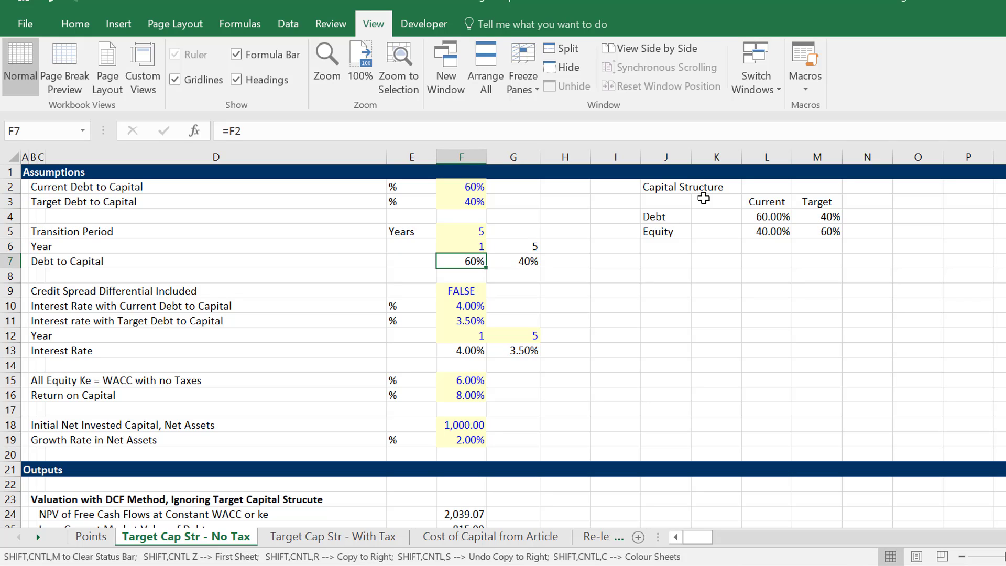
pyautogui.press('Down')
pyautogui.press('Up')
pyautogui.press('Up')
pyautogui.press('Right')
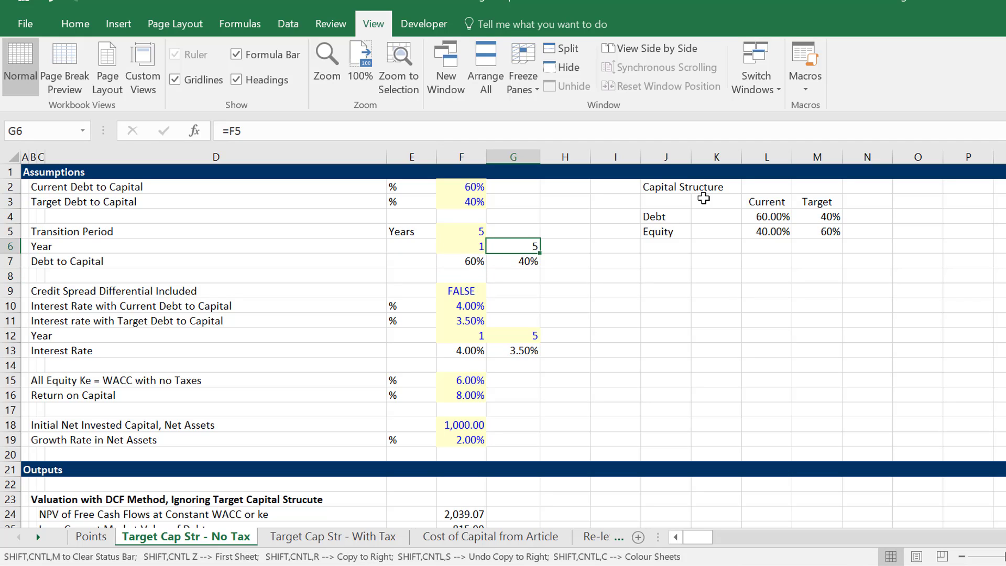
pyautogui.write('10')
pyautogui.press('Return')
# Examine how both Debt to Capital interpolation rows in the Simulation develop out to the later periods
pyautogui.press('Down')
pyautogui.press('Down')
pyautogui.press('Down')
pyautogui.press('Down')
pyautogui.press('Down')
pyautogui.press('Down')
pyautogui.press('Down')
pyautogui.press('Down')
pyautogui.press('Down')
pyautogui.press('Down')
pyautogui.press('Down')
pyautogui.press('Down')
pyautogui.press('Down')
pyautogui.press('Down')
pyautogui.press('Down')
pyautogui.press('Down')
pyautogui.press('Down')
pyautogui.press('Down')
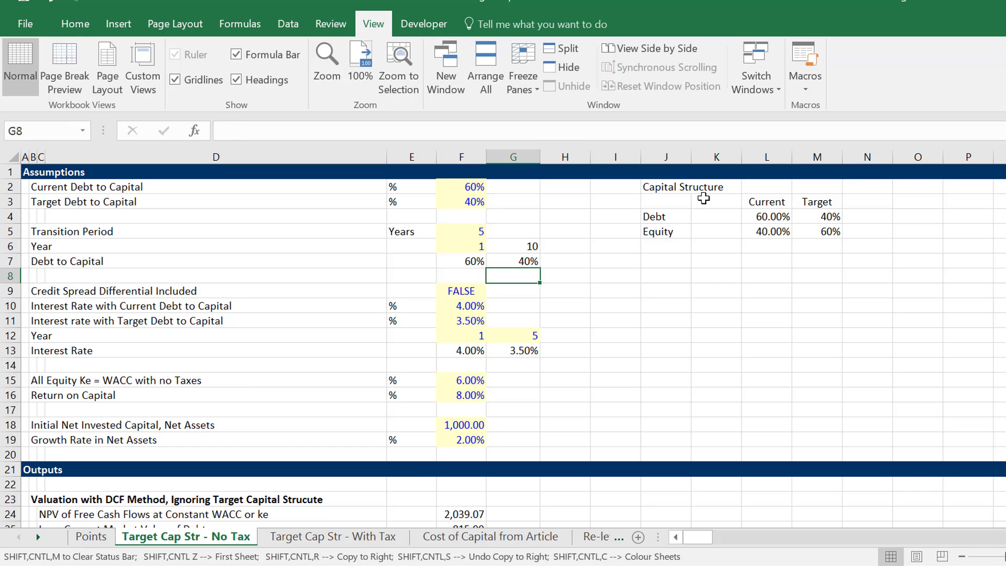
pyautogui.press('Down')
pyautogui.press('Down')
pyautogui.press('Down')
pyautogui.press('Down')
pyautogui.press('Down')
pyautogui.press('Down')
pyautogui.press('Down')
pyautogui.press('Down')
pyautogui.press('Down')
pyautogui.press('Down')
pyautogui.press('Down')
pyautogui.press('Down')
pyautogui.press('Down')
pyautogui.press('Down')
pyautogui.press('Down')
pyautogui.press('Down')
pyautogui.press('Down')
pyautogui.press('Down')
pyautogui.press('Down')
pyautogui.press('Down')
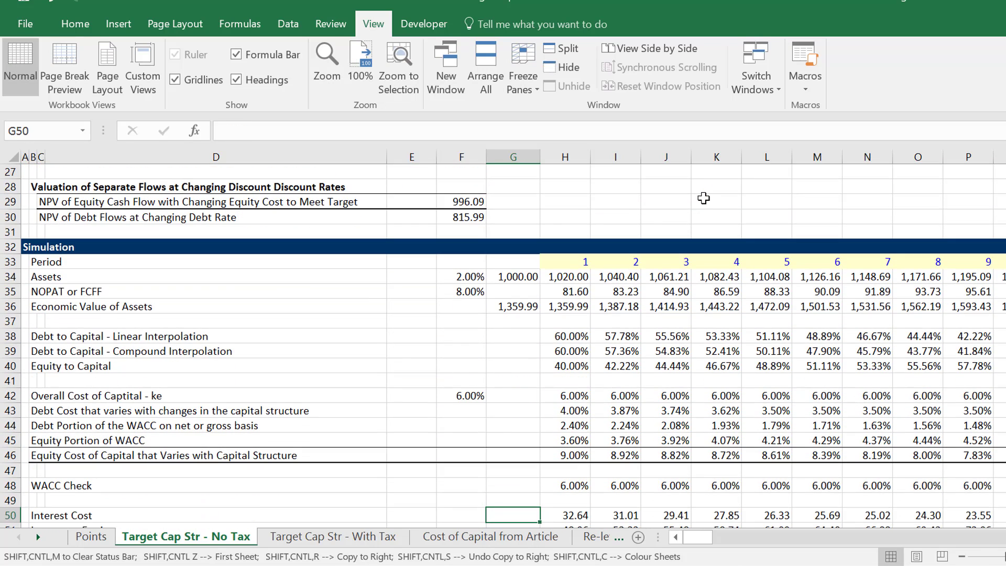
pyautogui.press('Up')
pyautogui.press('Up')
pyautogui.press('Up')
pyautogui.press('Up')
pyautogui.press('Up')
pyautogui.press('Up')
pyautogui.press('Up')
pyautogui.press('Up')
pyautogui.press('Up')
pyautogui.press('Up')
pyautogui.press('Up')
pyautogui.press('Right')
pyautogui.press('Right')
pyautogui.press('Right')
pyautogui.press('Right')
pyautogui.press('Right')
pyautogui.press('Right')
pyautogui.press('Right')
pyautogui.press('Right')
pyautogui.press('Right')
pyautogui.press('Right')
pyautogui.press('Right')
pyautogui.press('Right')
pyautogui.press('Right')
pyautogui.press('Right')
pyautogui.press('Right')
pyautogui.press('Right')
pyautogui.press('Right')
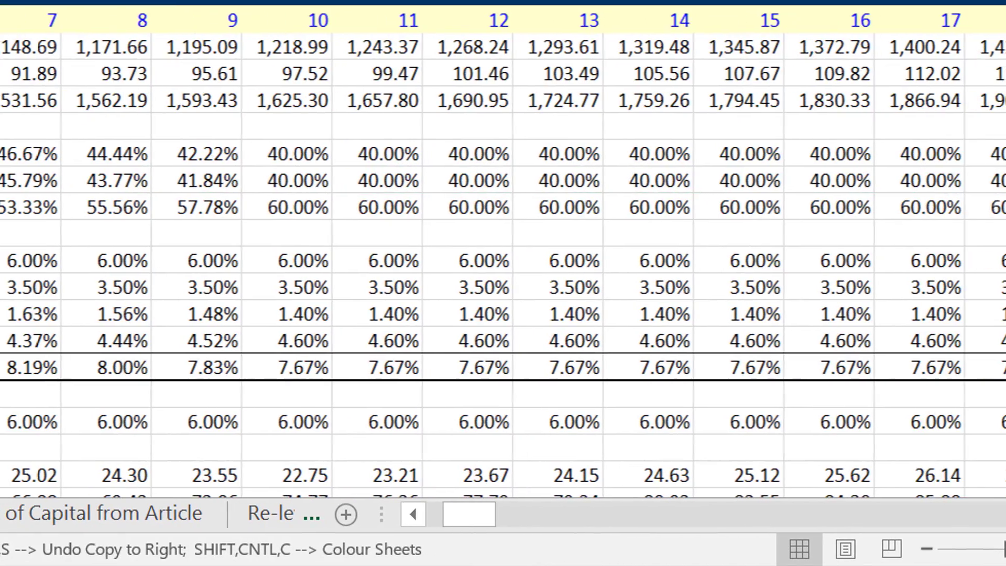
# Inspect the interpolate_look_up formula in the first period of the compound-interpolation debt-to-capital row
pyautogui.press('Left')
pyautogui.press('Left')
pyautogui.press('Left')
pyautogui.press('Left')
pyautogui.press('Left')
pyautogui.press('Left')
pyautogui.press('Left')
pyautogui.press('Left')
pyautogui.press('Left')
pyautogui.press('Left')
pyautogui.press('Left')
pyautogui.press('Left')
pyautogui.press('Left')
pyautogui.press('Left')
pyautogui.press('Left')
pyautogui.press('Left')
pyautogui.press('Left')
pyautogui.press('Left')
pyautogui.press('Left')
pyautogui.press('Left')
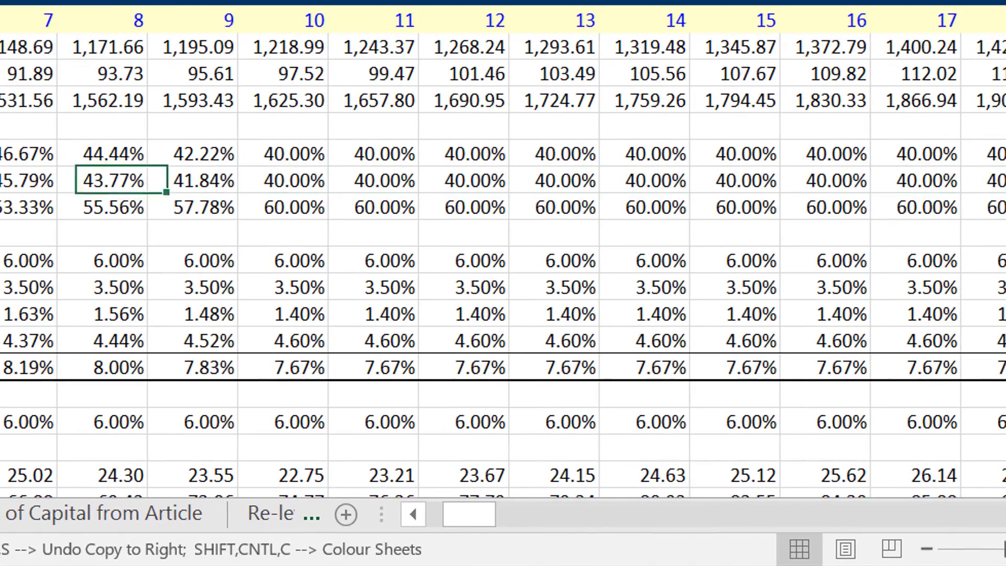
pyautogui.press('Right')
pyautogui.press('Right')
pyautogui.press('Right')
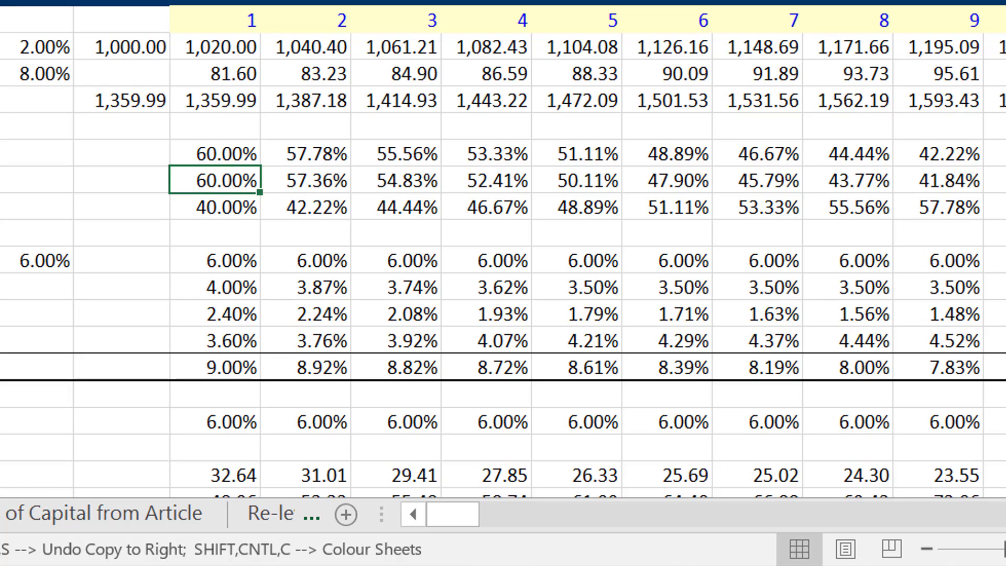
pyautogui.press('F2')
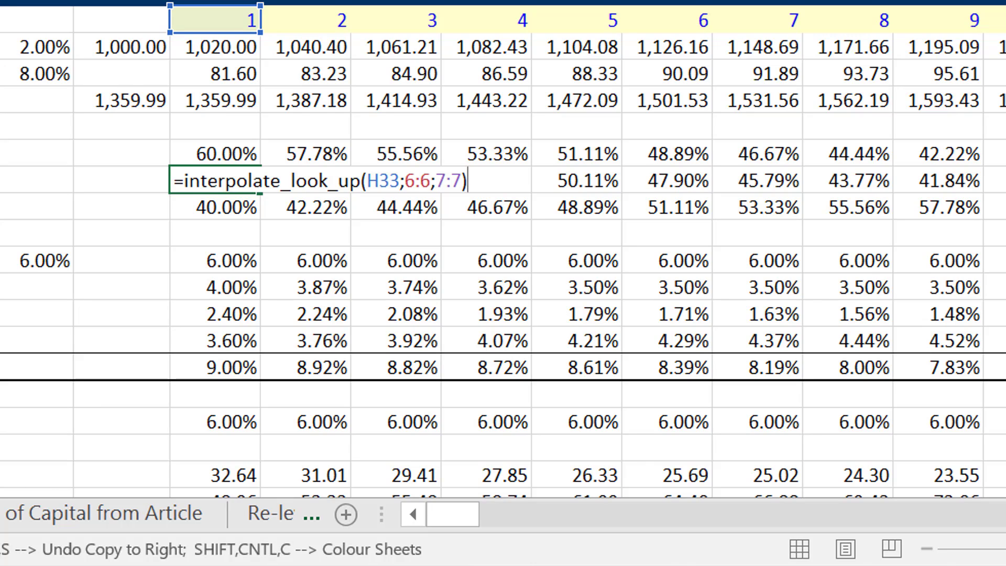
pyautogui.press('Escape')
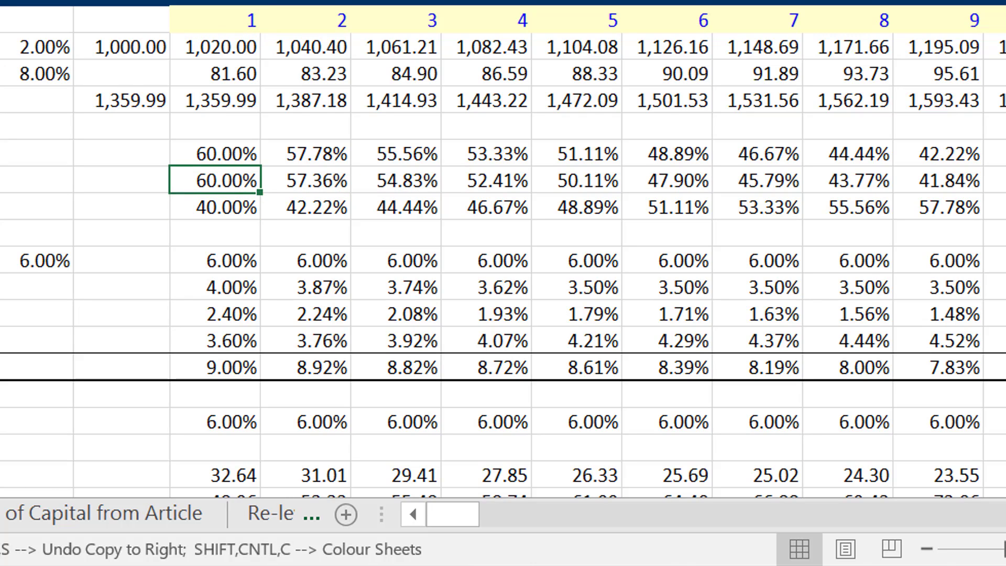
# Compare the compound and linear Debt to Capital values across Simulation periods 1 to 9
pyautogui.press('Right')
pyautogui.press('Right')
pyautogui.press('Right')
pyautogui.press('Right')
pyautogui.press('Right')
pyautogui.press('Right')
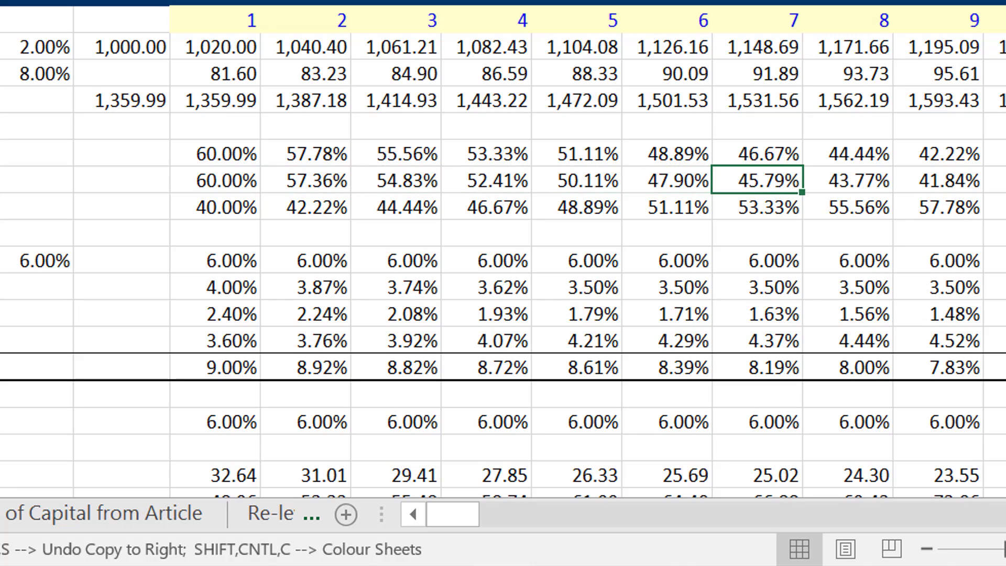
pyautogui.press('Left')
pyautogui.press('Left')
pyautogui.press('Left')
pyautogui.press('Left')
pyautogui.press('Left')
pyautogui.press('Left')
pyautogui.press('Right')
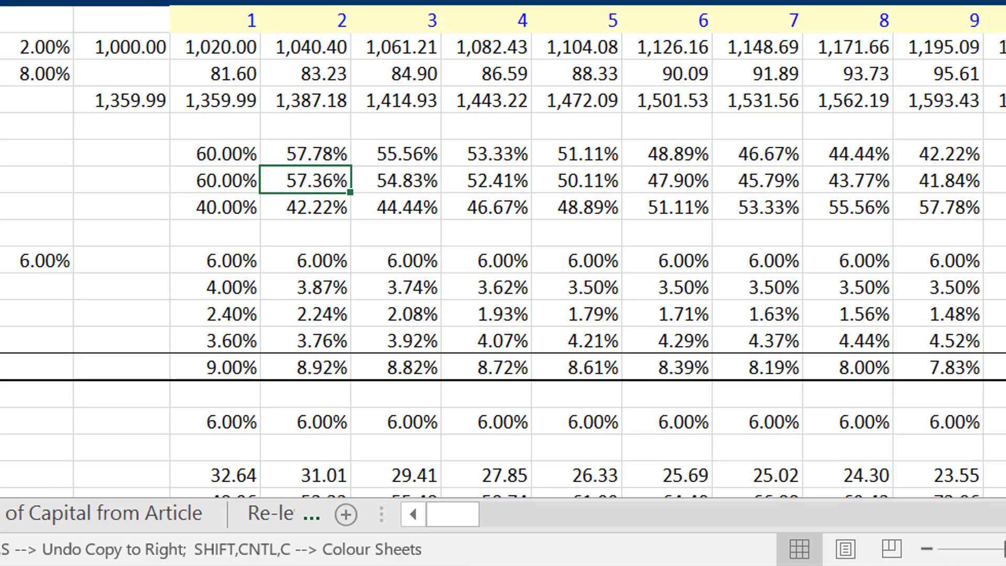
pyautogui.press('Right')
pyautogui.press('Right')
pyautogui.press('Right')
pyautogui.press('Right')
pyautogui.press('Right')
pyautogui.press('Right')
pyautogui.press('Right')
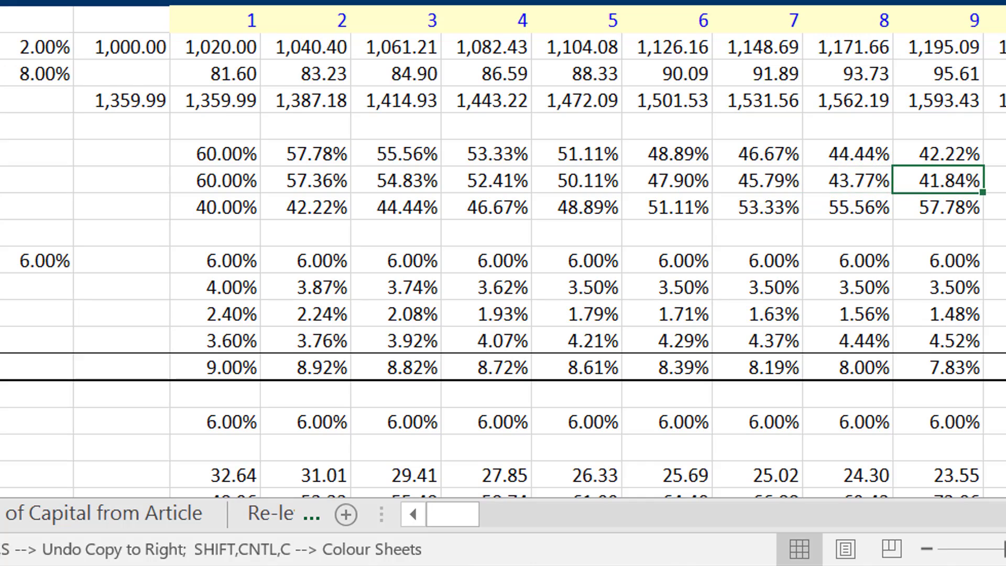
pyautogui.press('Up')
pyautogui.press('Left')
pyautogui.press('Left')
pyautogui.press('Left')
pyautogui.press('Left')
pyautogui.press('Left')
pyautogui.press('Left')
pyautogui.press('Left')
pyautogui.press('Left')
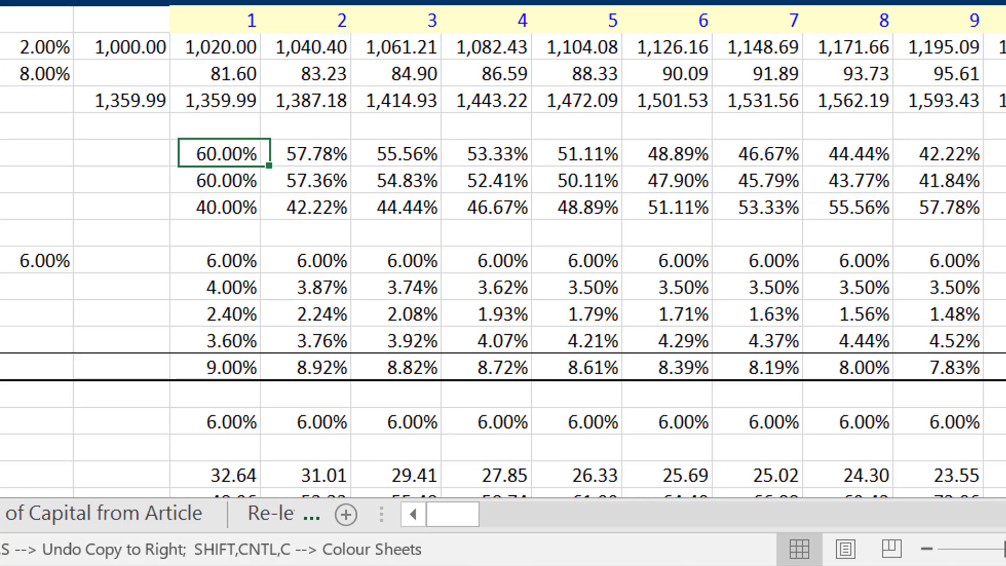
# Enter =1-H38 as the first-period Equity to Capital formula, based on the linear-interpolation debt ratio
pyautogui.press('Down')
pyautogui.press('Down')
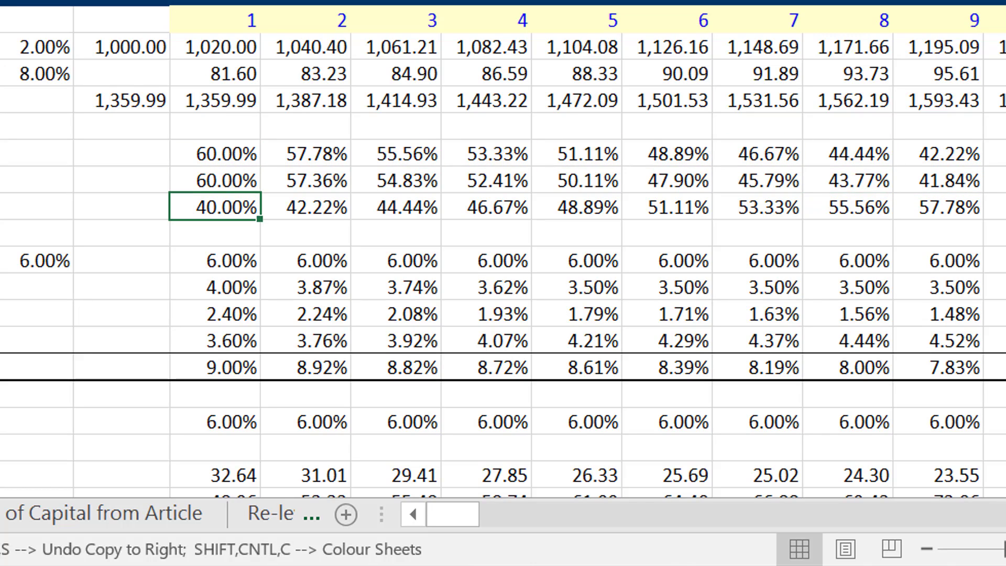
pyautogui.write('=1-')
pyautogui.press('Up')
pyautogui.press('Up')
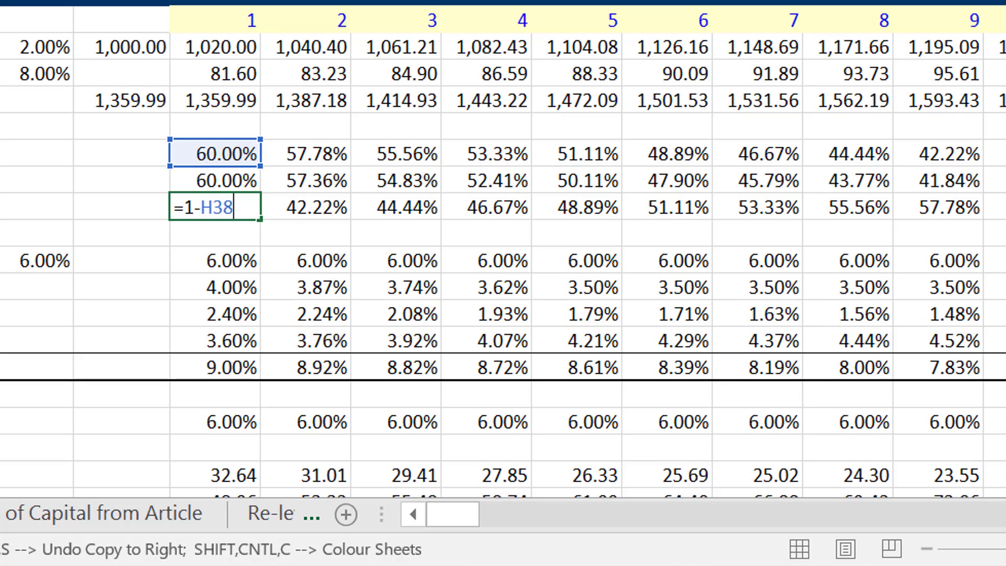
pyautogui.press('Return')
# Review the overall cost of capital input and the varying debt cost across the first Simulation periods
pyautogui.press('Down')
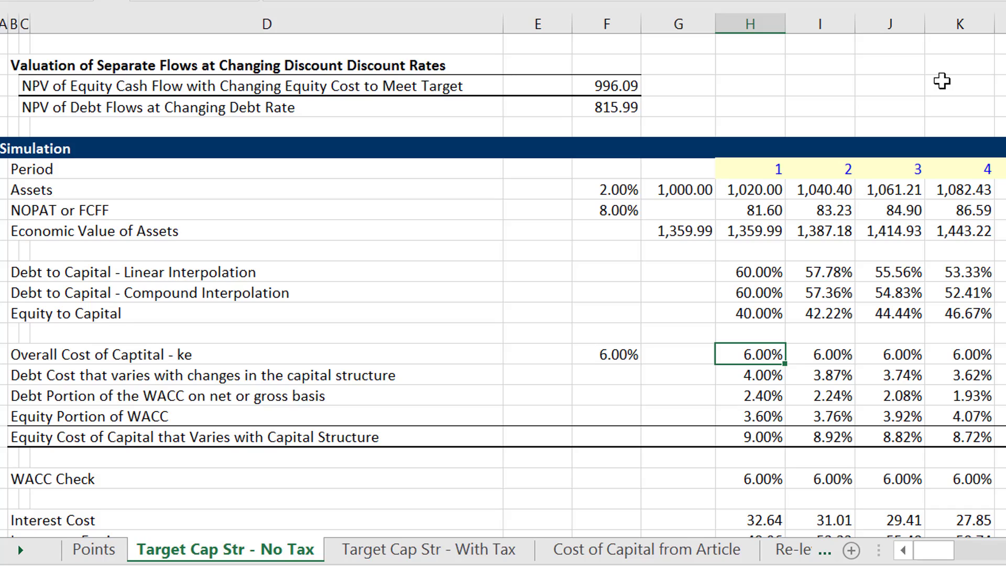
pyautogui.press('Left')
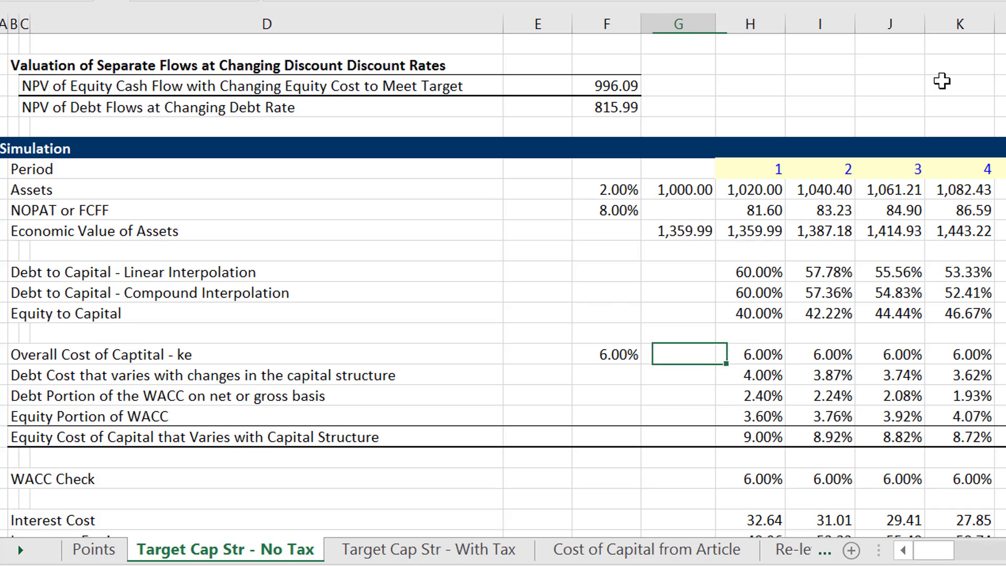
pyautogui.press('Left')
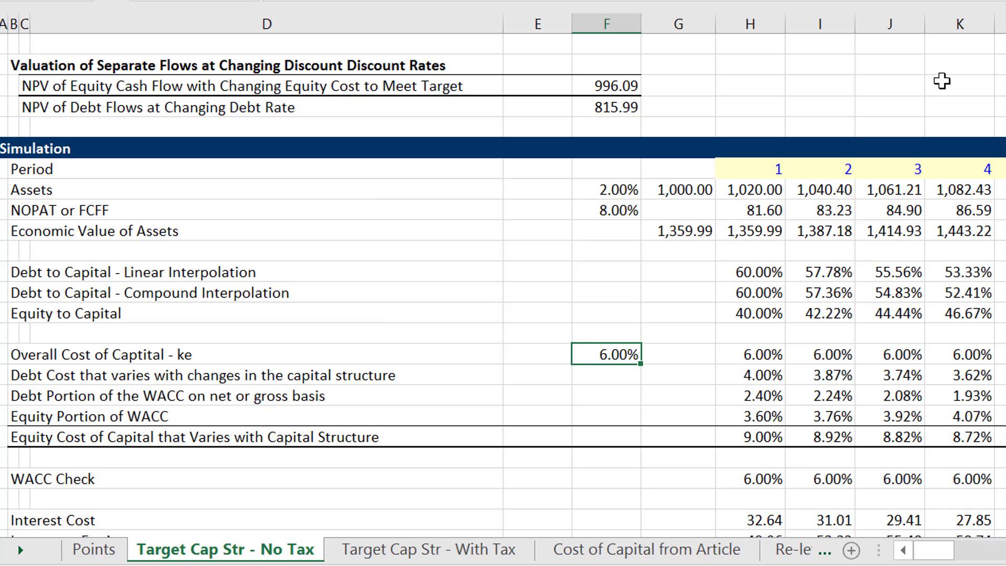
pyautogui.press('Right')
pyautogui.press('Right')
pyautogui.press('Down')
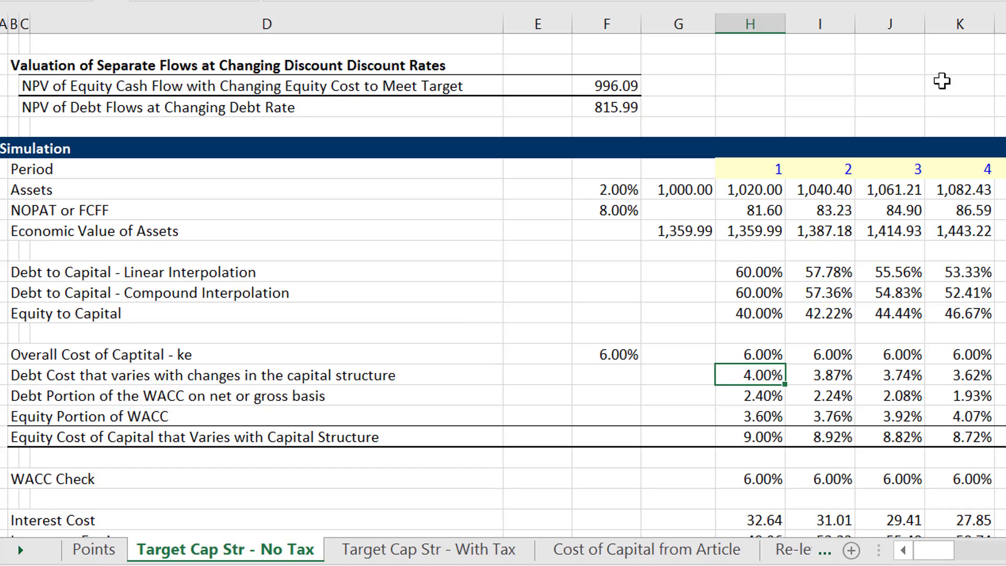
pyautogui.press('Right')
pyautogui.press('Right')
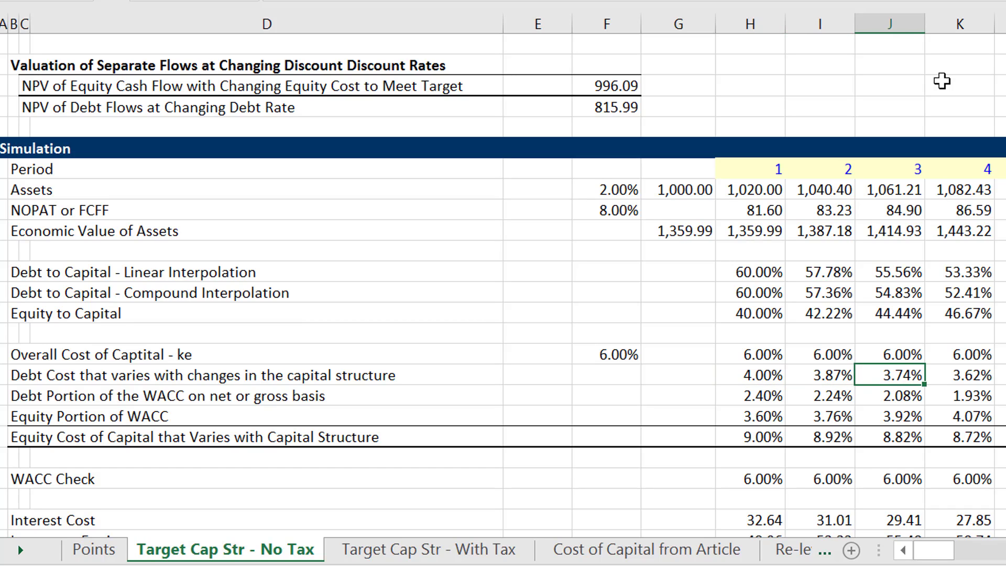
pyautogui.press('Right')
pyautogui.press('Left')
# Inspect the first-period formulas for the Debt Portion of the WACC and the Equity Portion of WACC
pyautogui.press('Down')
pyautogui.press('Left')
pyautogui.press('Left')
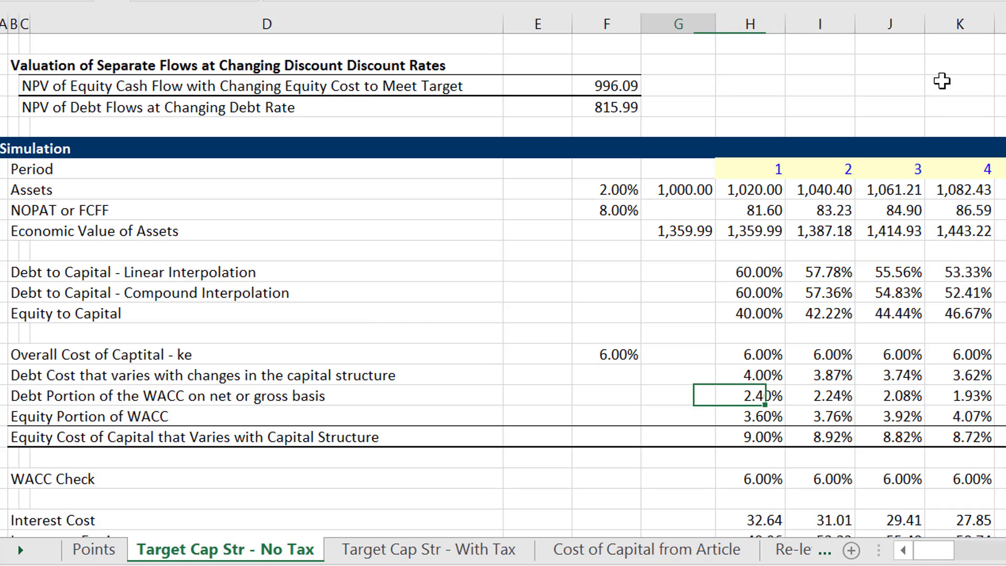
pyautogui.press('Left')
pyautogui.press('Right')
pyautogui.press('F2')
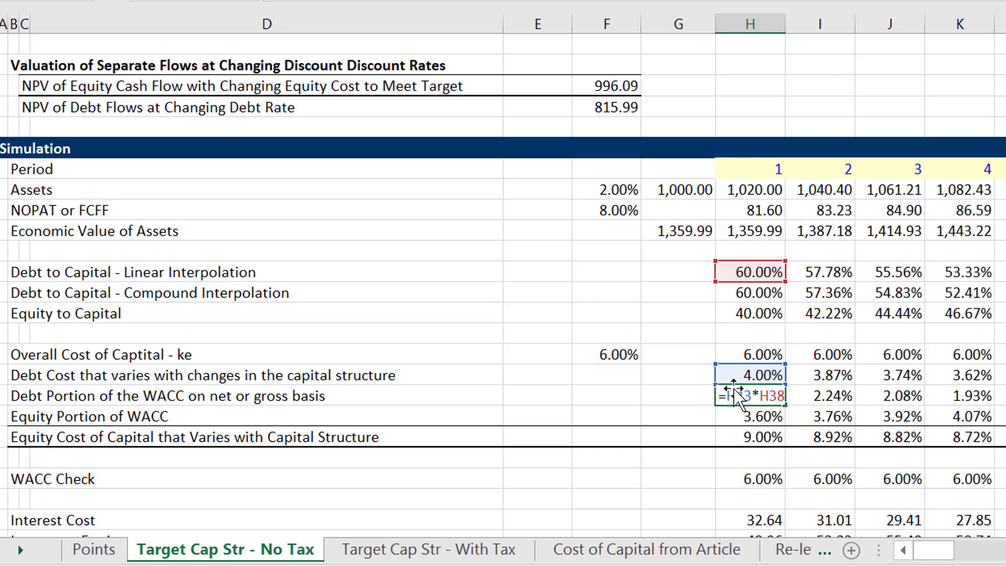
pyautogui.press('Return')
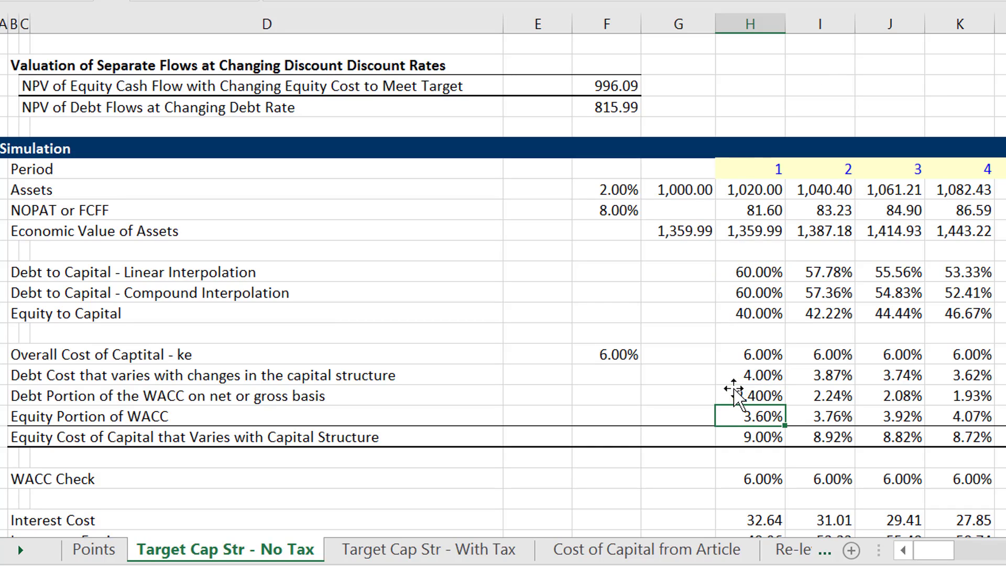
pyautogui.press('F2')
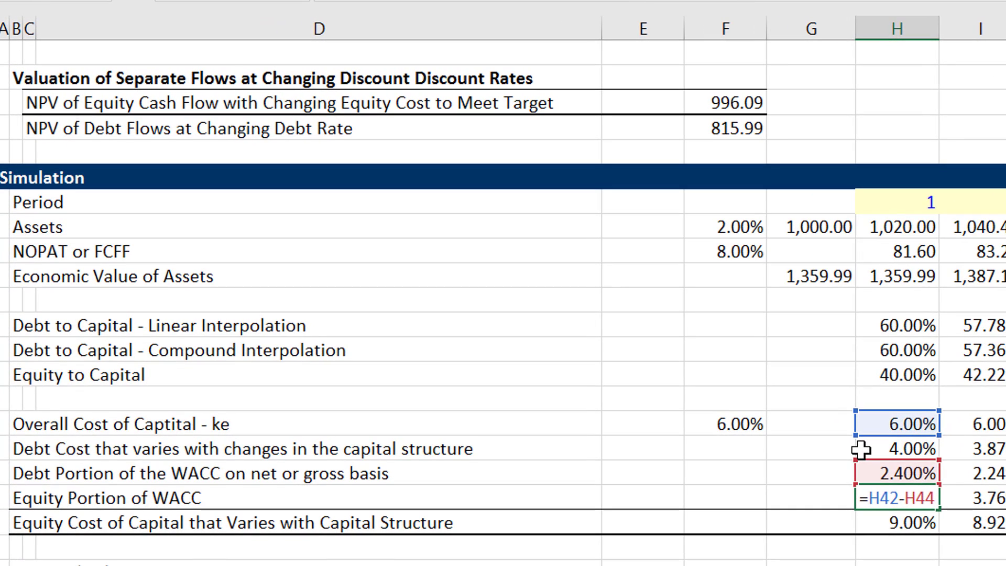
pyautogui.press('Return')
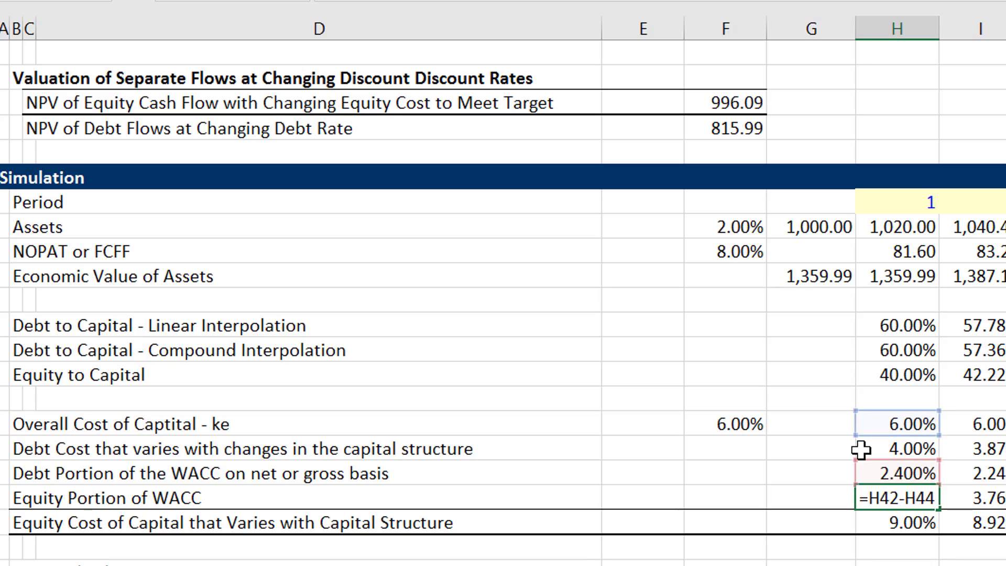
# Reduce the first-period Debt Portion of the WACC to two decimal places
pyautogui.press('Up')
pyautogui.press('Up')
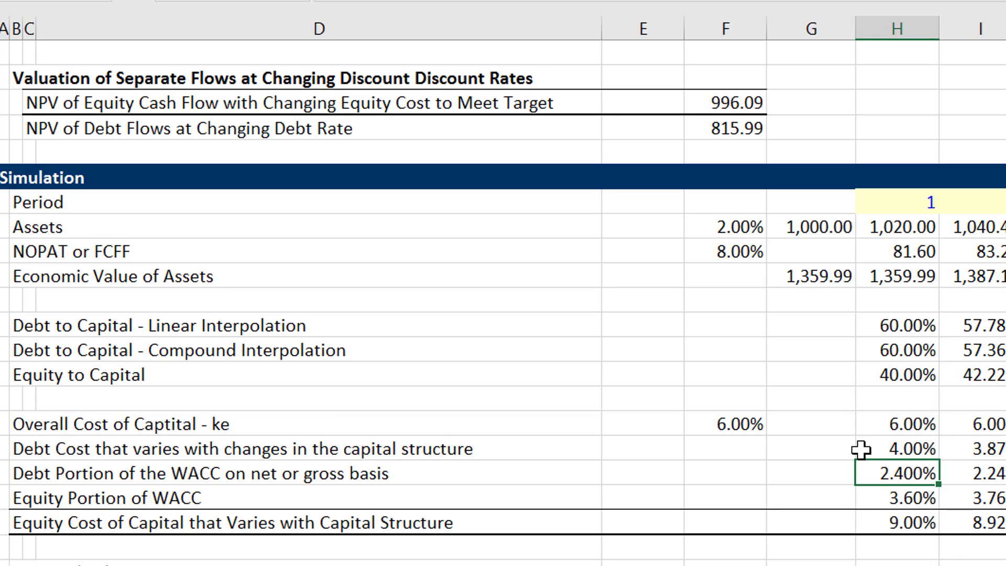
pyautogui.hotkey('alt', 'h')
pyautogui.press('9')
# Inspect the first-period formula for the Equity Cost of Capital that Varies with Capital Structure
pyautogui.press('Down')
pyautogui.press('Down')
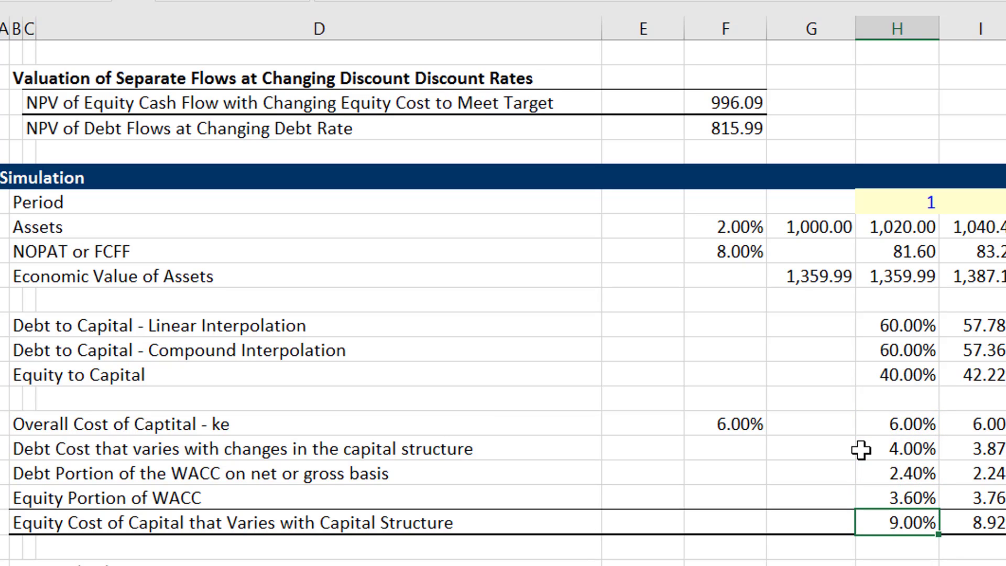
pyautogui.press('F2')
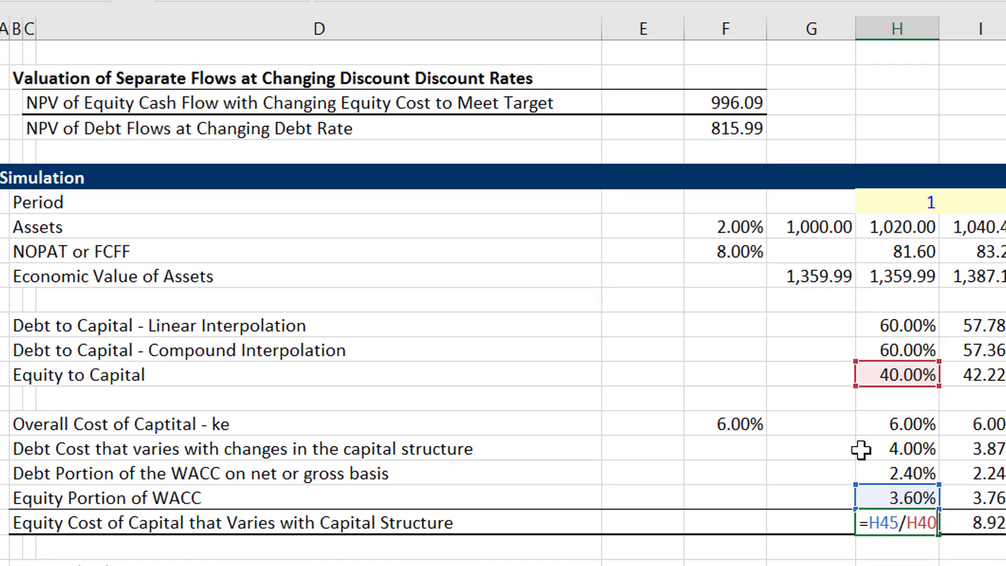
# Review the Equity Cost of Capital that Varies with Capital Structure across the Simulation periods through period 16
pyautogui.press('Return')
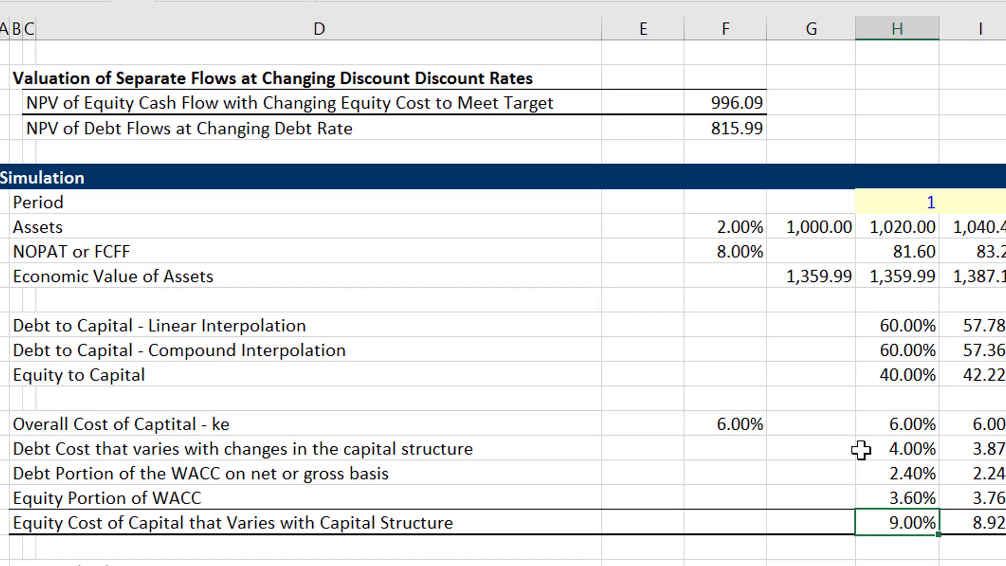
pyautogui.hscroll(5, 861, 450)
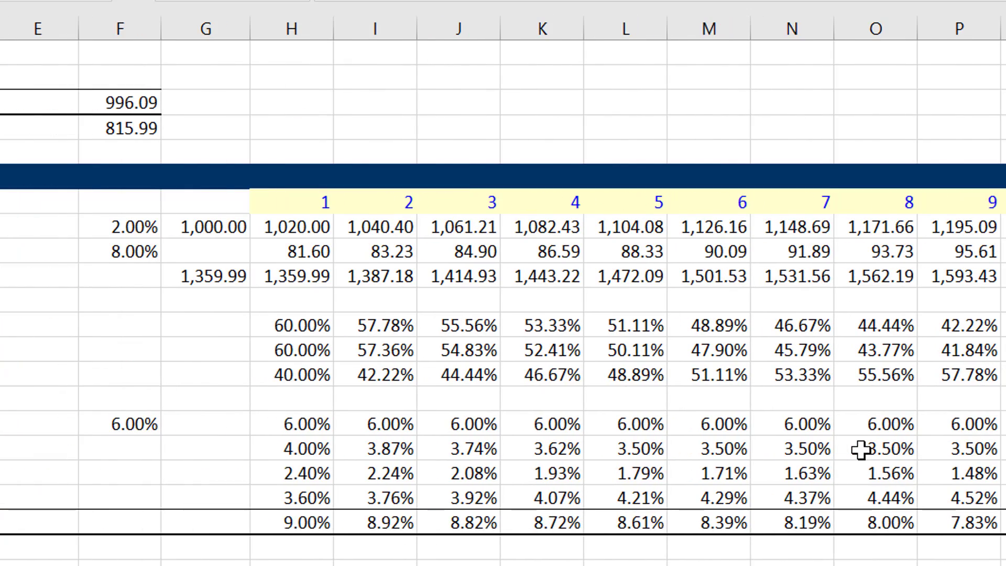
pyautogui.hscroll(7, 861, 449)
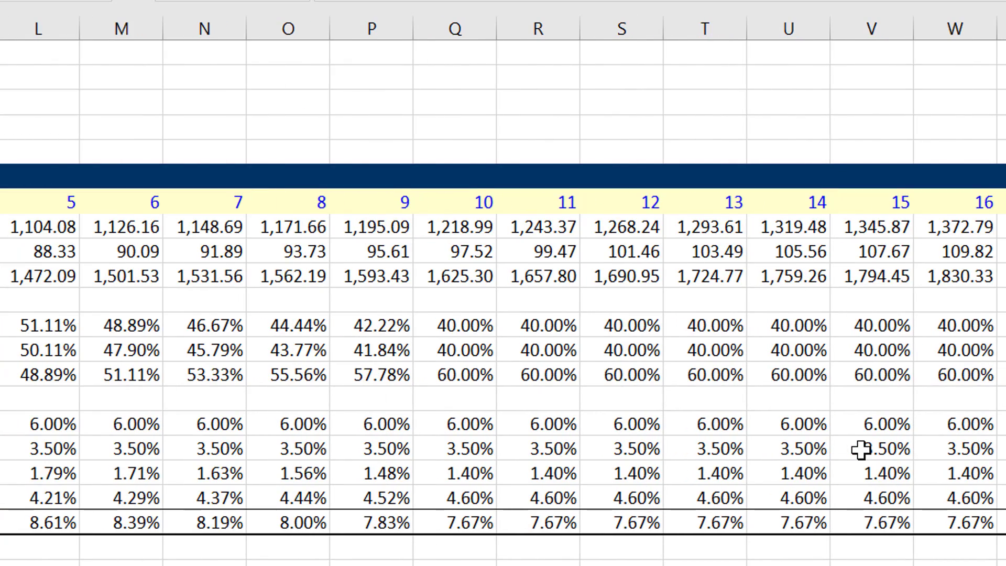
pyautogui.press('Left')
pyautogui.press('Left')
pyautogui.press('Left')
pyautogui.press('Left')
pyautogui.press('Left')
pyautogui.press('Left')
pyautogui.press('Left')
pyautogui.press('Left')
pyautogui.press('Left')
pyautogui.press('Left')
pyautogui.press('Left')
pyautogui.press('Left')
pyautogui.press('Left')
pyautogui.press('Left')
pyautogui.press('Left')
pyautogui.press('Left')
pyautogui.press('Left')
pyautogui.press('Left')
pyautogui.press('Left')
pyautogui.press('Left')
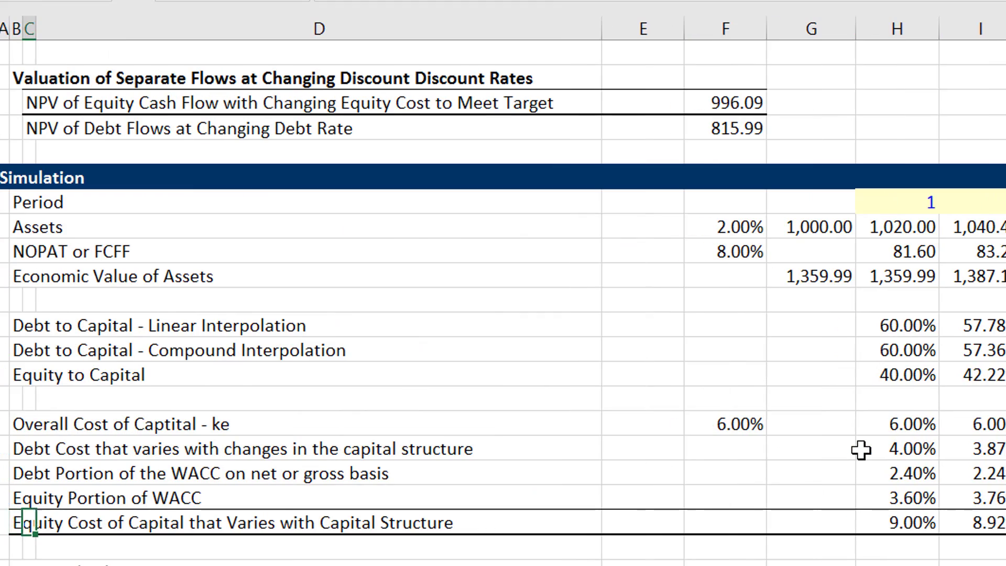
# Inspect the first-period WACC Check formula and the capital structure and cost cells it references
pyautogui.press('Right')
pyautogui.press('Right')
pyautogui.press('Right')
pyautogui.press('Right')
pyautogui.press('Right')
pyautogui.press('Up')
pyautogui.press('Up')
pyautogui.press('Up')
pyautogui.press('Up')
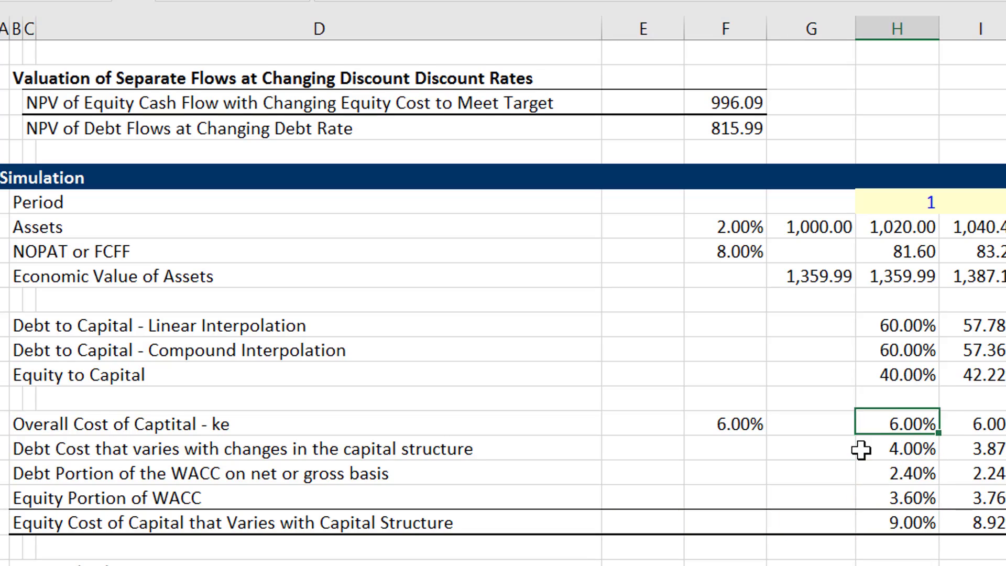
pyautogui.press('Up')
pyautogui.press('Up')
pyautogui.press('Up')
pyautogui.press('Up')
pyautogui.press('Up')
pyautogui.press('Left')
pyautogui.press('Left')
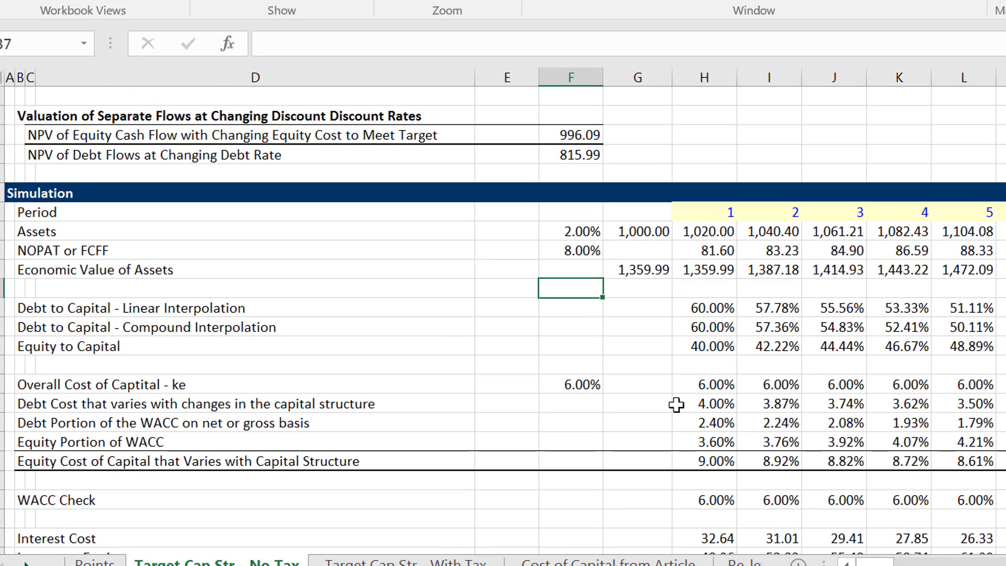
pyautogui.press('Down')
pyautogui.press('Down')
pyautogui.press('Down')
pyautogui.press('Down')
pyautogui.press('Down')
pyautogui.press('Down')
pyautogui.press('Down')
pyautogui.press('Down')
pyautogui.press('Down')
pyautogui.press('Down')
pyautogui.press('Down')
pyautogui.press('Down')
pyautogui.press('Down')
pyautogui.press('Down')
pyautogui.press('Up')
pyautogui.press('Up')
pyautogui.press('Up')
pyautogui.press('Right')
pyautogui.press('Right')
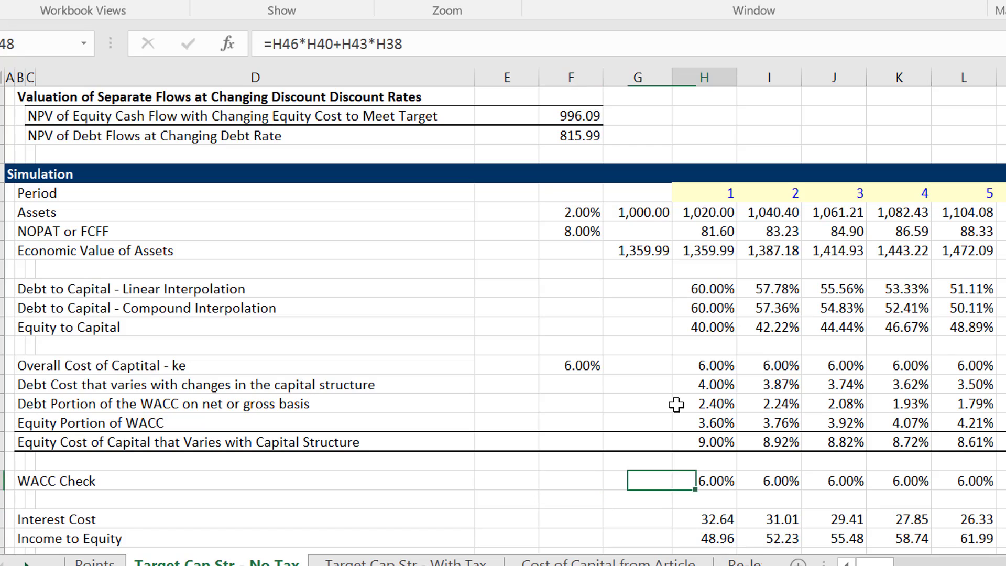
pyautogui.press('F2')
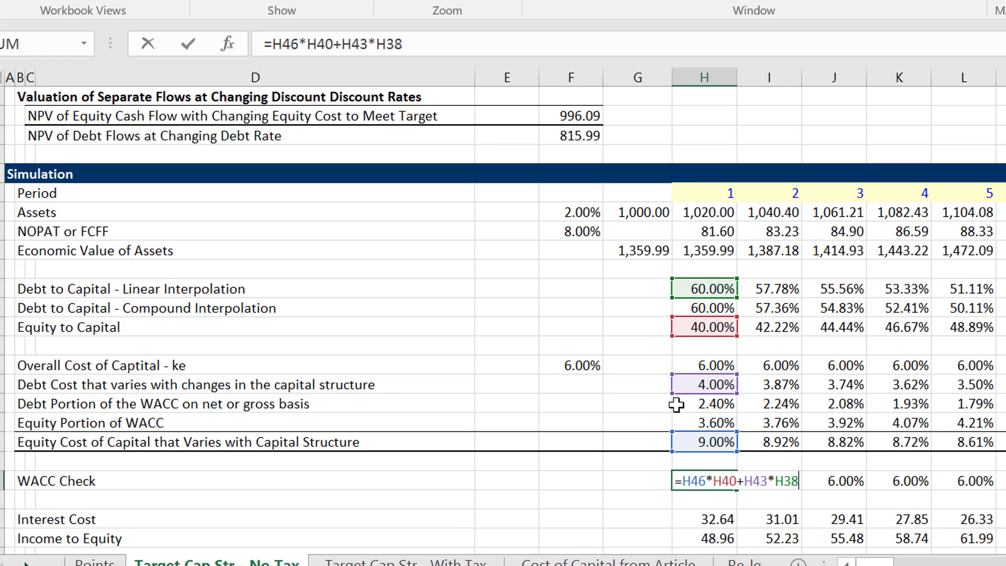
pyautogui.press('Return')
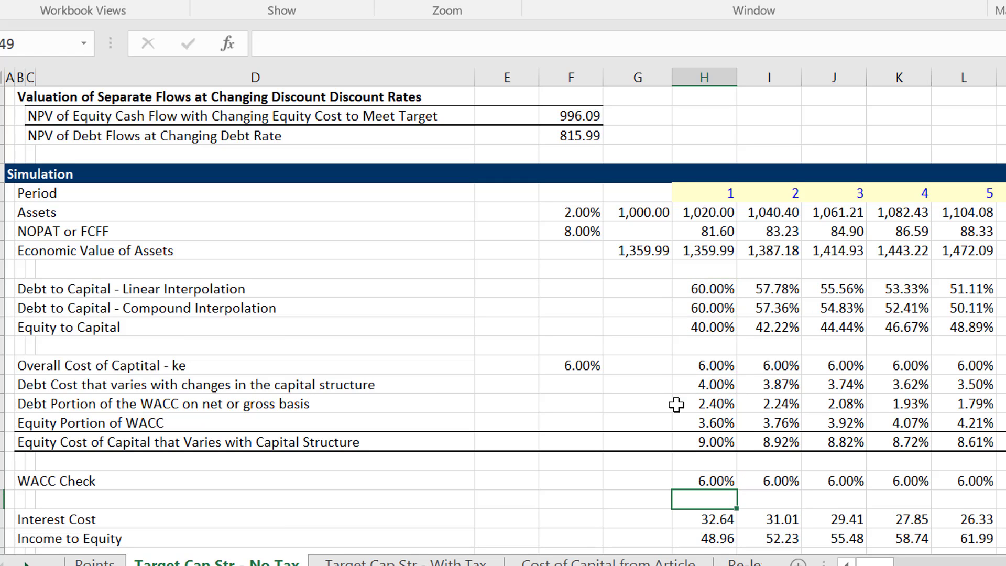
# Change the WACC Check row label to "WACC and ke Check"
pyautogui.press('Down')
pyautogui.press('Down')
pyautogui.press('Down')
pyautogui.press('Down')
pyautogui.press('Down')
pyautogui.press('Up')
pyautogui.press('Up')
pyautogui.press('Up')
pyautogui.press('Up')
pyautogui.press('Up')
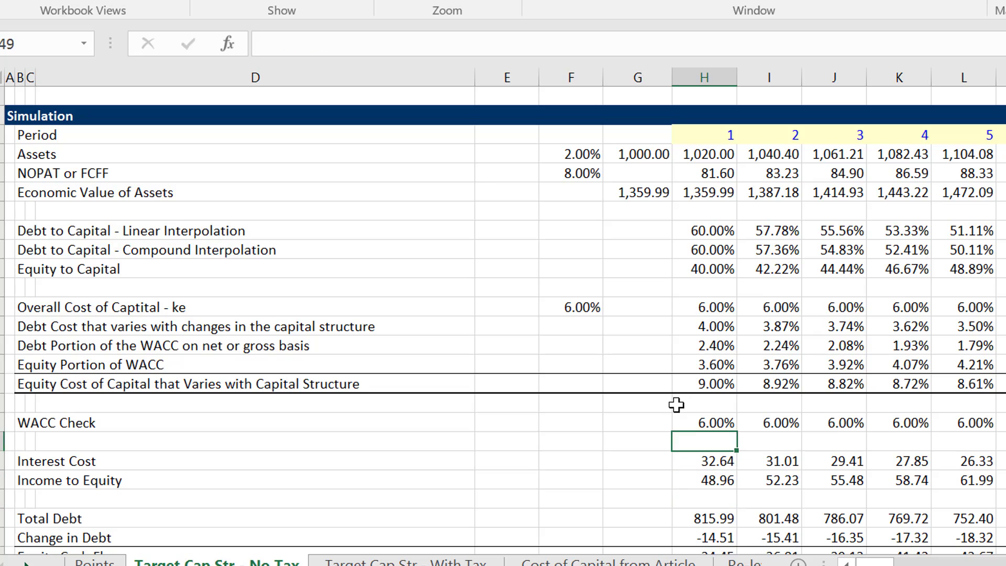
pyautogui.press('Up')
pyautogui.press('Left')
pyautogui.hotkey('ctrl', 'Left')
pyautogui.press('F2')
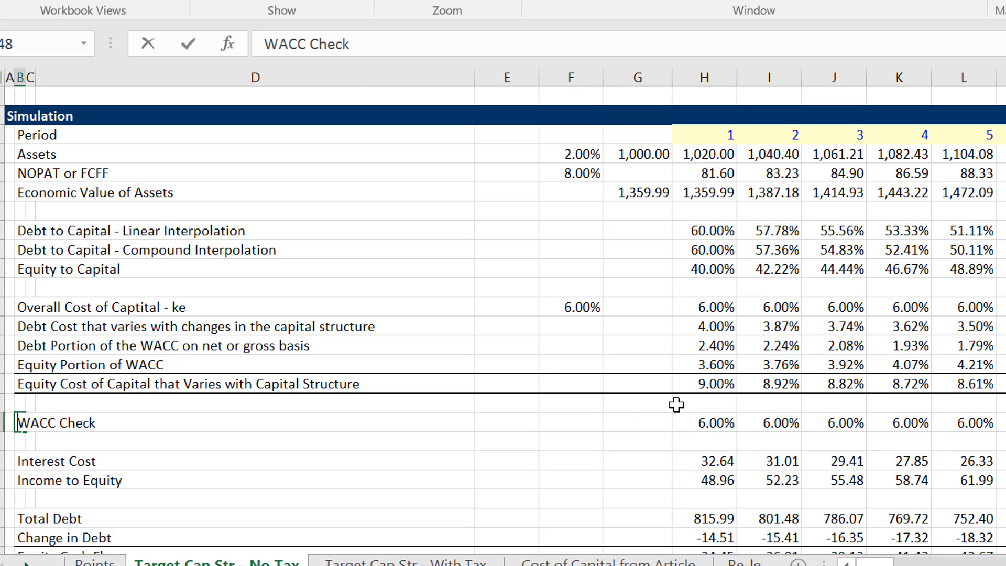
pyautogui.press('Right')
pyautogui.press('Right')
pyautogui.press('Right')
pyautogui.press('Right')
pyautogui.press('Right')
pyautogui.press('Right')
pyautogui.press('Right')
pyautogui.press('Right')
pyautogui.press('Right')
pyautogui.press('Left')
pyautogui.press('Left')
pyautogui.press('Left')
pyautogui.press('Left')
pyautogui.press('Left')
pyautogui.press('Left')
pyautogui.press('Right')
pyautogui.press('Right')
pyautogui.write('and ke')
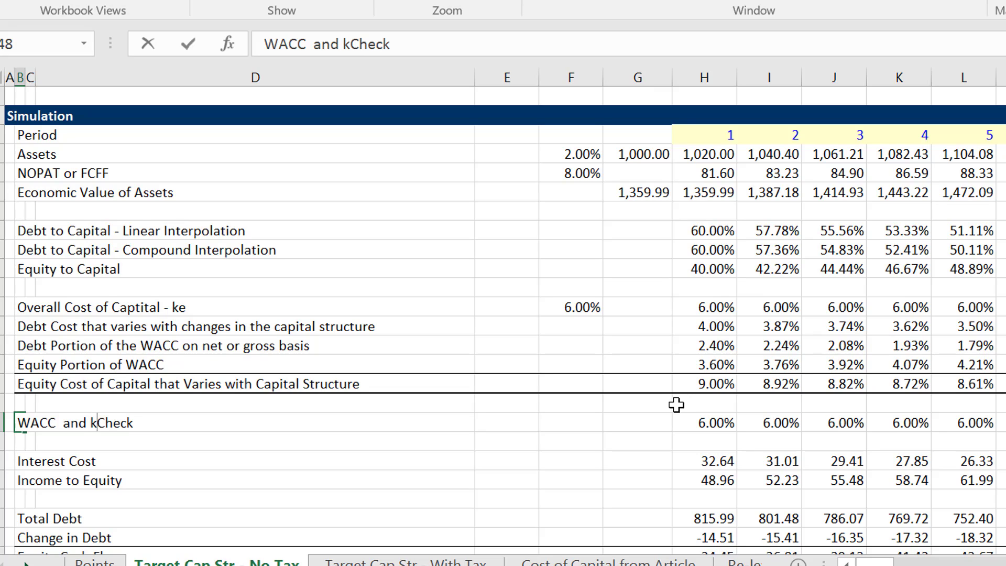
pyautogui.hotkey('ctrl', 'Return')
# Inspect the first-period formulas for Interest Cost and Income to Equity
pyautogui.press('Down')
pyautogui.press('Down')
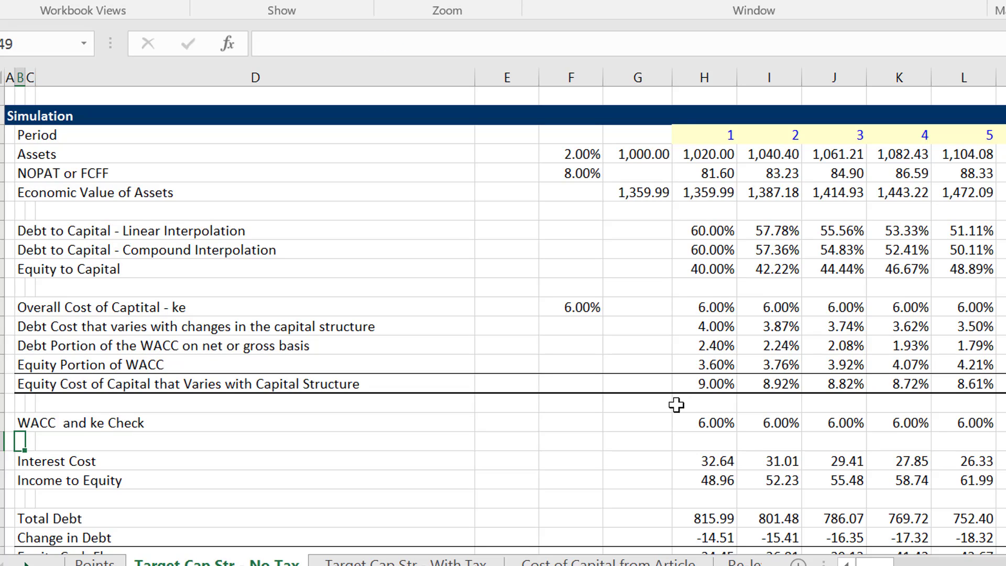
pyautogui.press('Right')
pyautogui.press('Right')
pyautogui.press('Right')
pyautogui.press('Right')
pyautogui.press('Right')
pyautogui.press('Right')
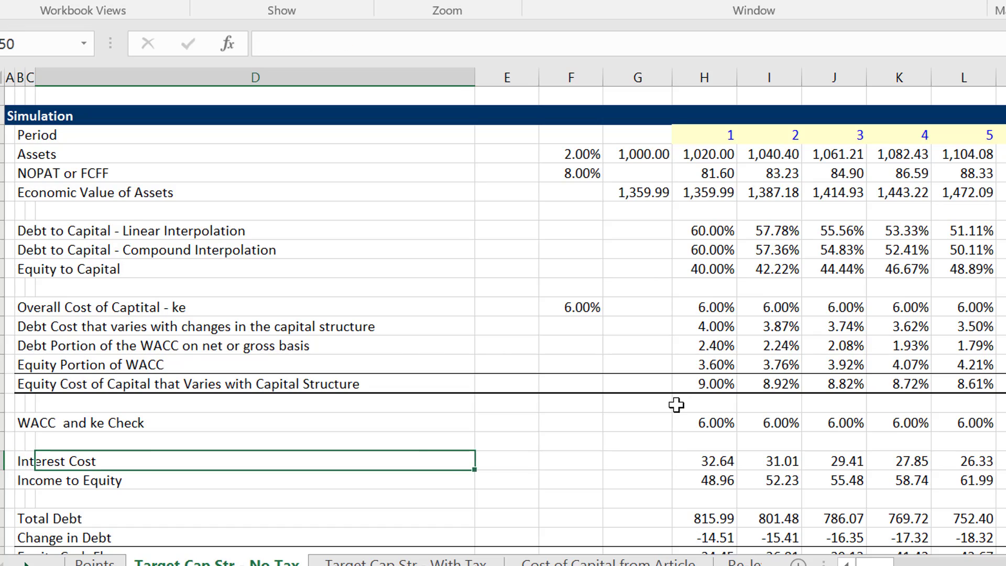
pyautogui.press('F2')
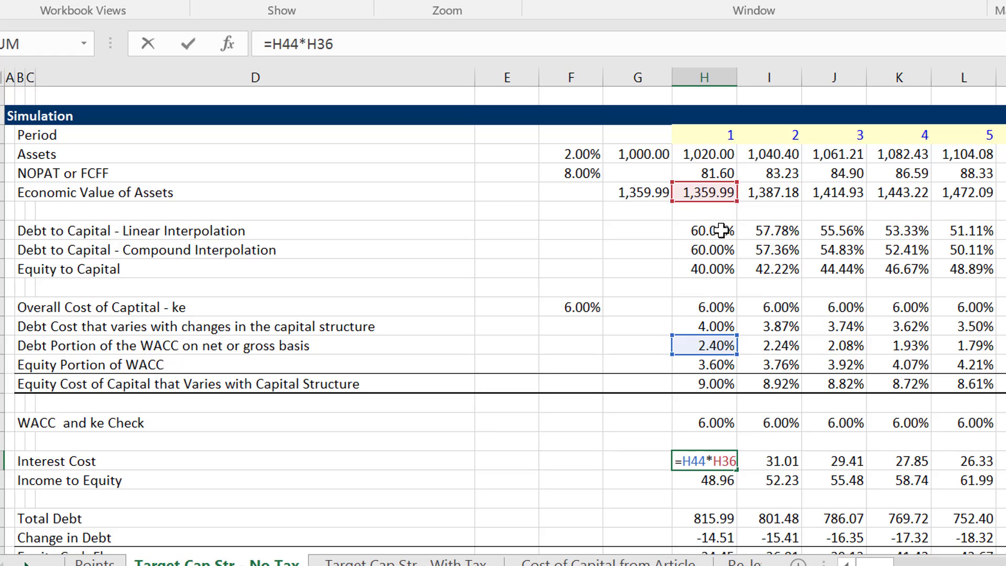
pyautogui.press('Return')
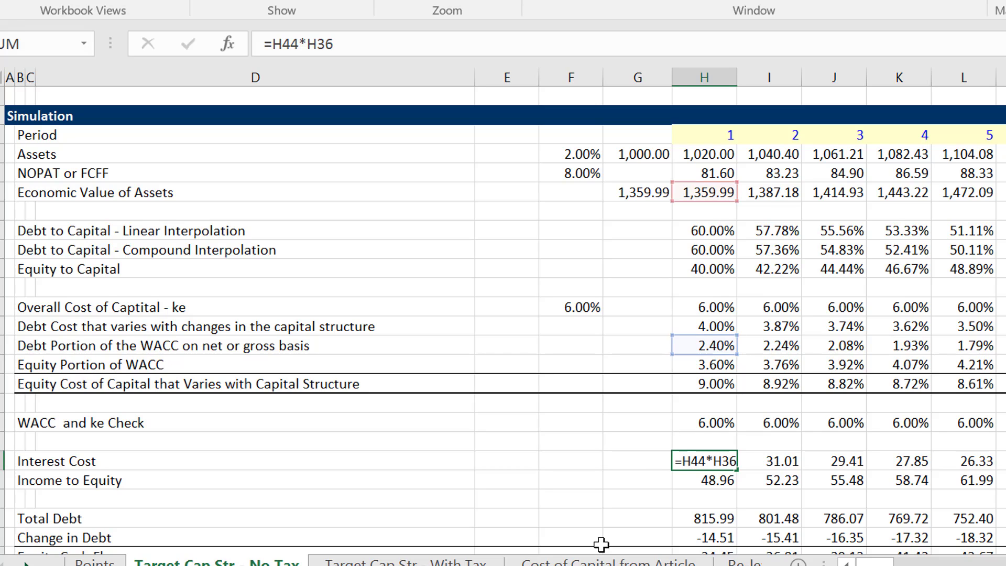
pyautogui.press('F2')
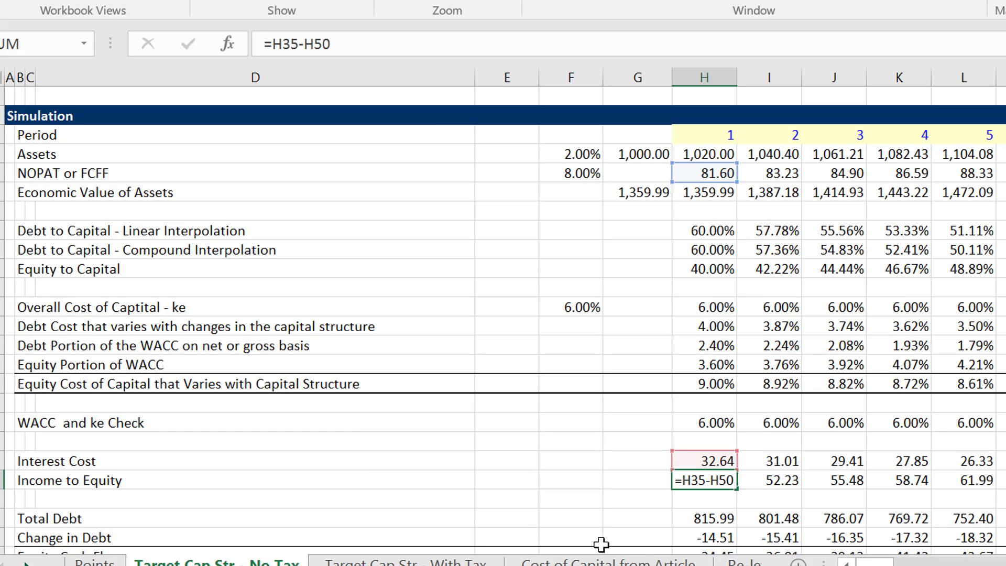
pyautogui.press('Return')
# Inspect the first-period Total Debt formula and compare the Change in Debt formulas in the first two periods
pyautogui.press('Down')
pyautogui.press('Down')
pyautogui.press('Down')
pyautogui.press('Down')
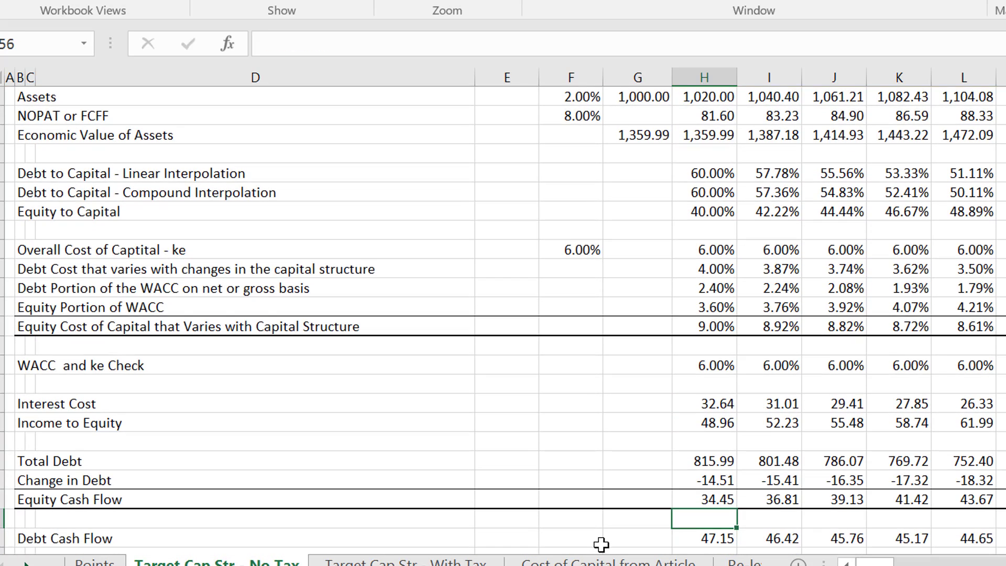
pyautogui.press('Up')
pyautogui.press('Up')
pyautogui.press('Up')
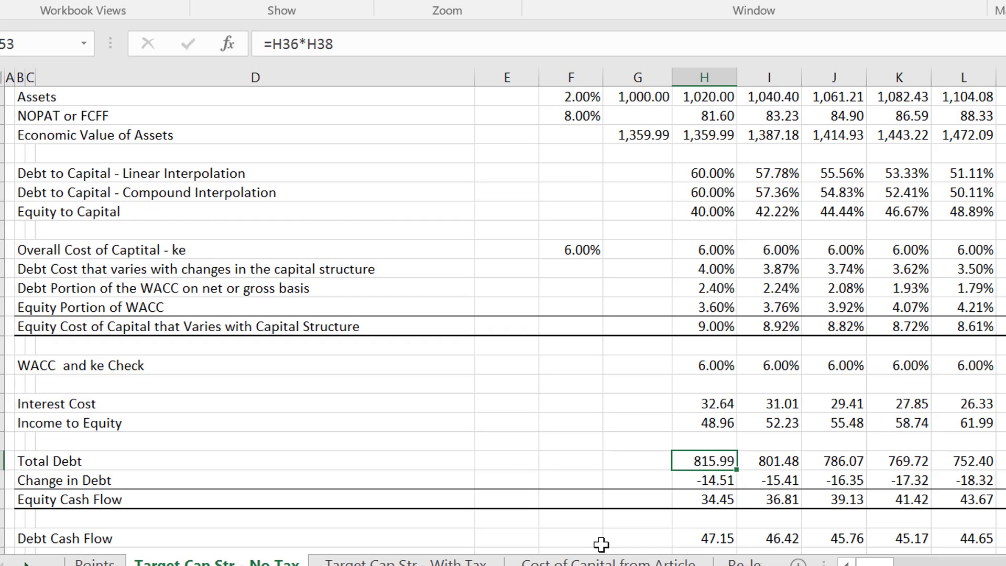
pyautogui.press('F2')
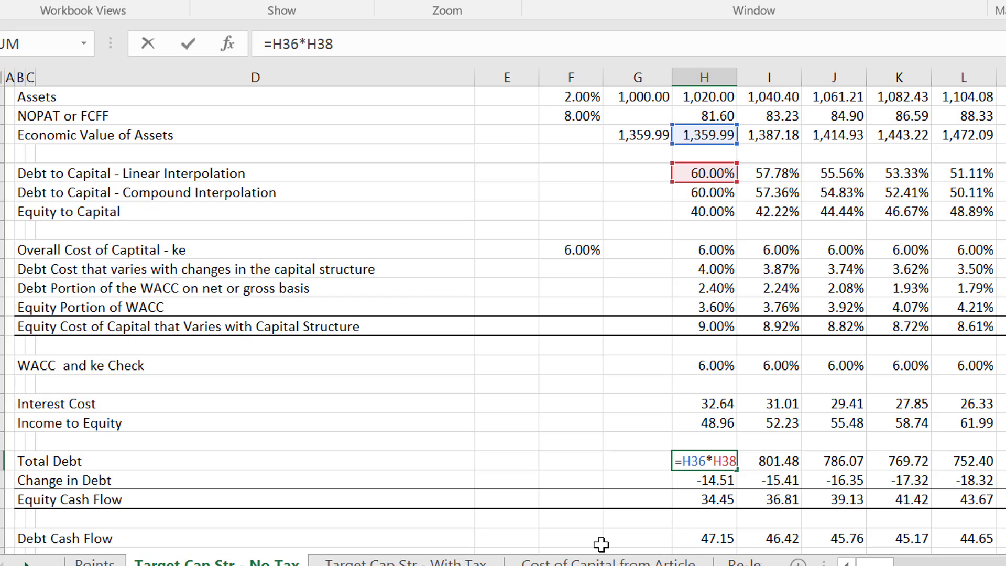
pyautogui.press('Return')
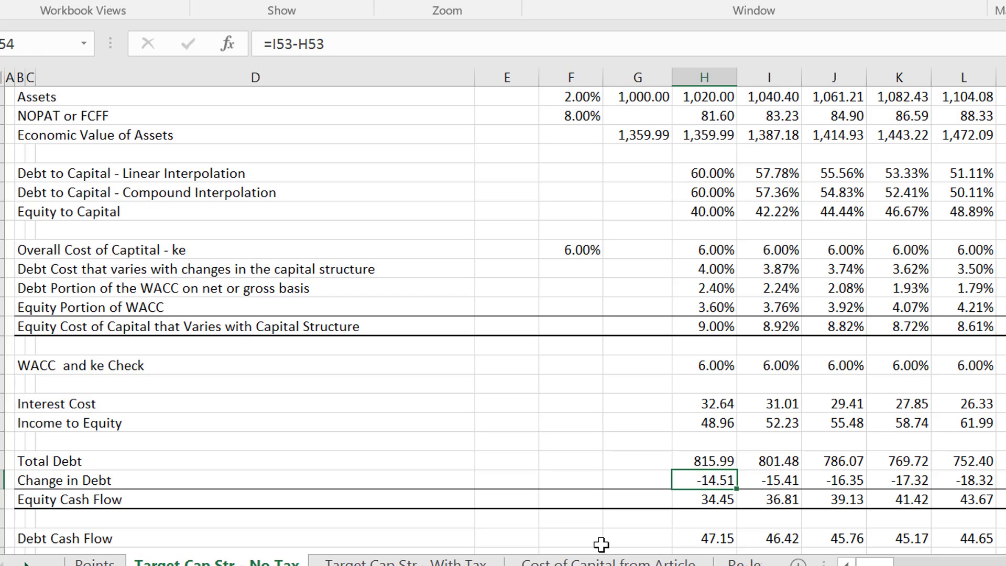
pyautogui.press('Right')
pyautogui.press('Left')
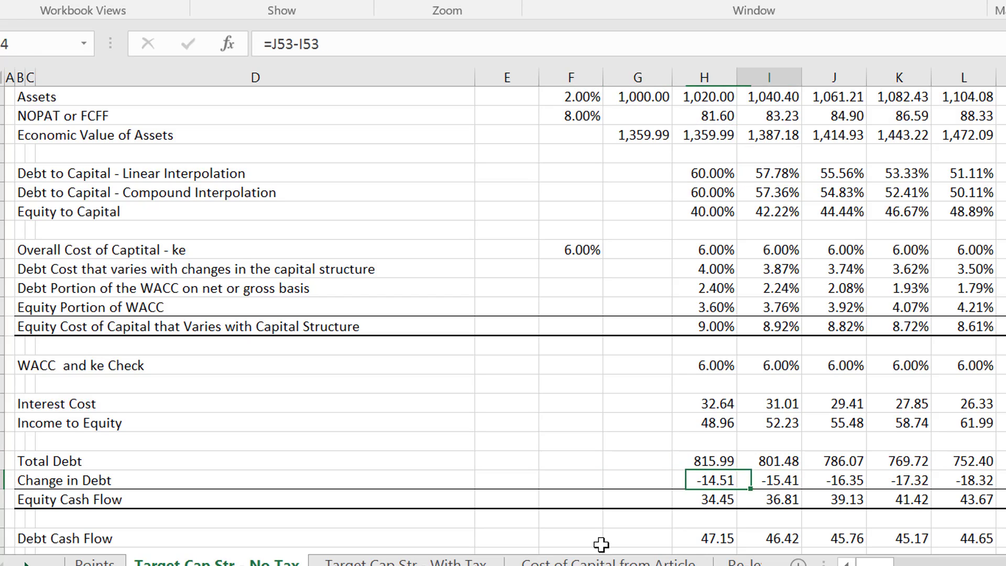
pyautogui.press('Right')
pyautogui.press('Left')
pyautogui.press('Left')
pyautogui.press('Right')
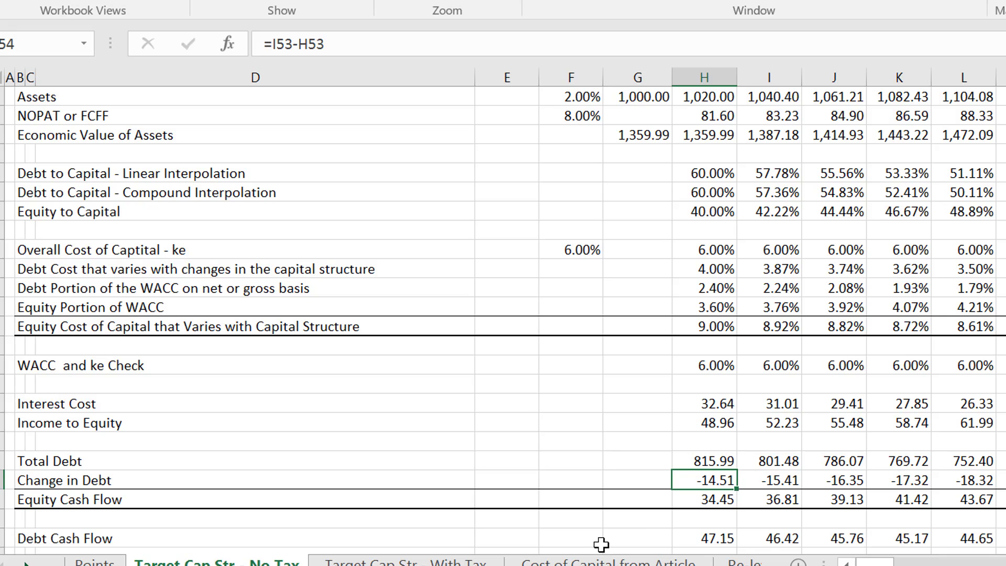
# Inspect the first-period formulas for Equity Cash Flow and Debt Cash Flow
pyautogui.press('Down')
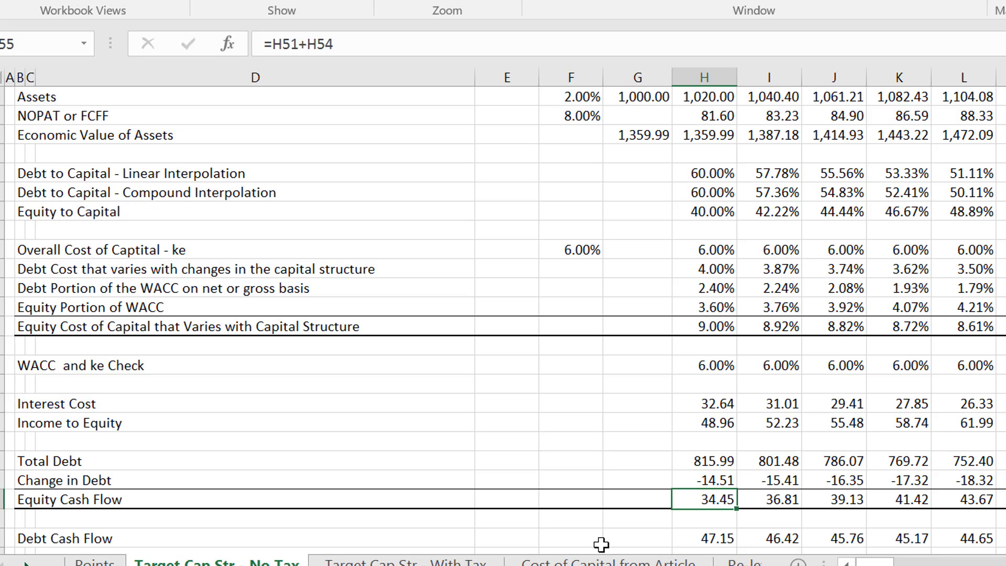
pyautogui.press('F2')
pyautogui.press('Escape')
pyautogui.press('Down')
pyautogui.press('Down')
pyautogui.press('Down')
pyautogui.press('Down')
pyautogui.press('Down')
pyautogui.press('Down')
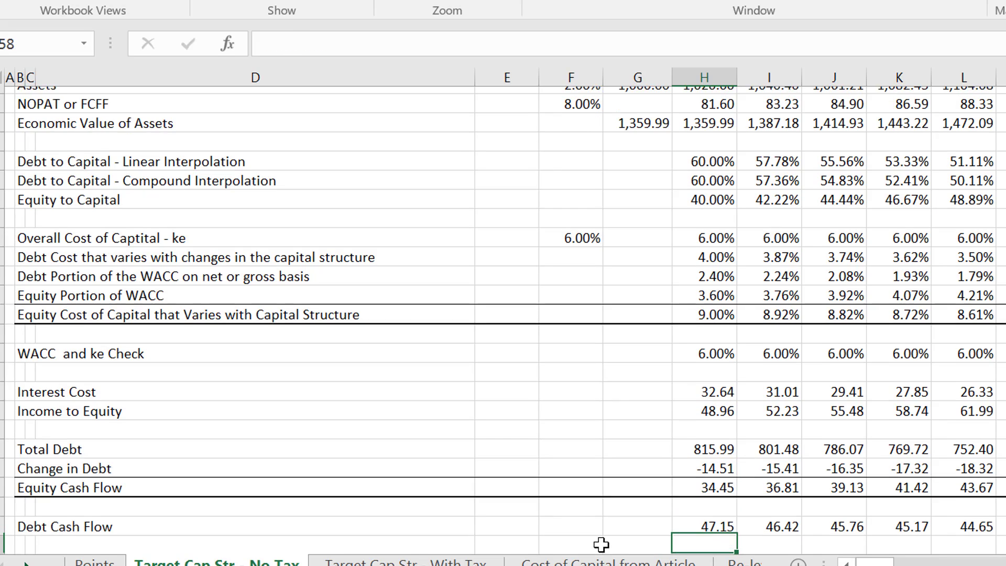
pyautogui.press('Up')
pyautogui.press('Up')
pyautogui.press('Up')
pyautogui.press('Up')
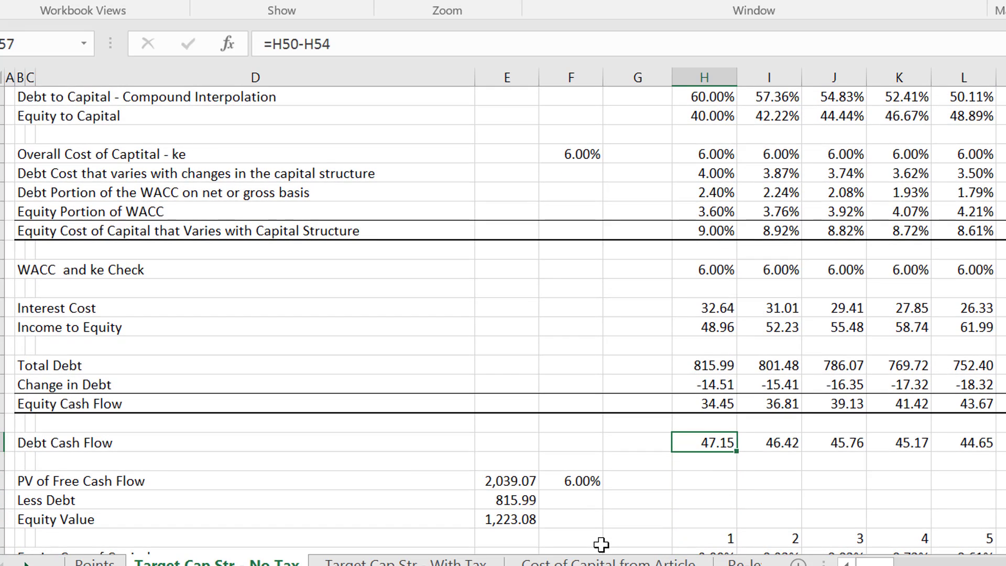
pyautogui.press('F2')
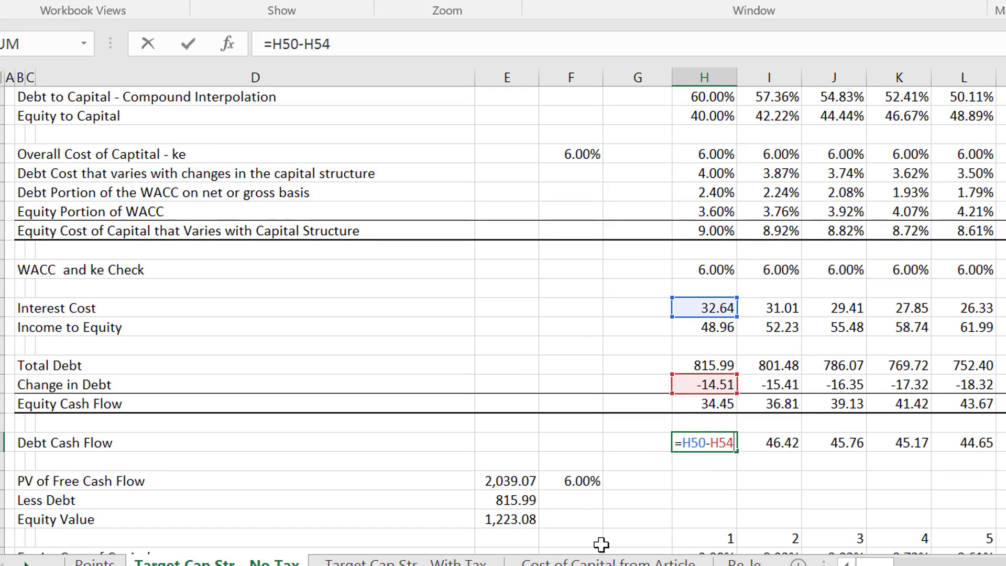
pyautogui.press('Escape')
# Examine the first-period Equity Cost of Capital and Equity Cost Index cells in the valuation section below Equity Value
pyautogui.press('Down')
pyautogui.press('Down')
pyautogui.press('Down')
pyautogui.press('Down')
pyautogui.press('Down')
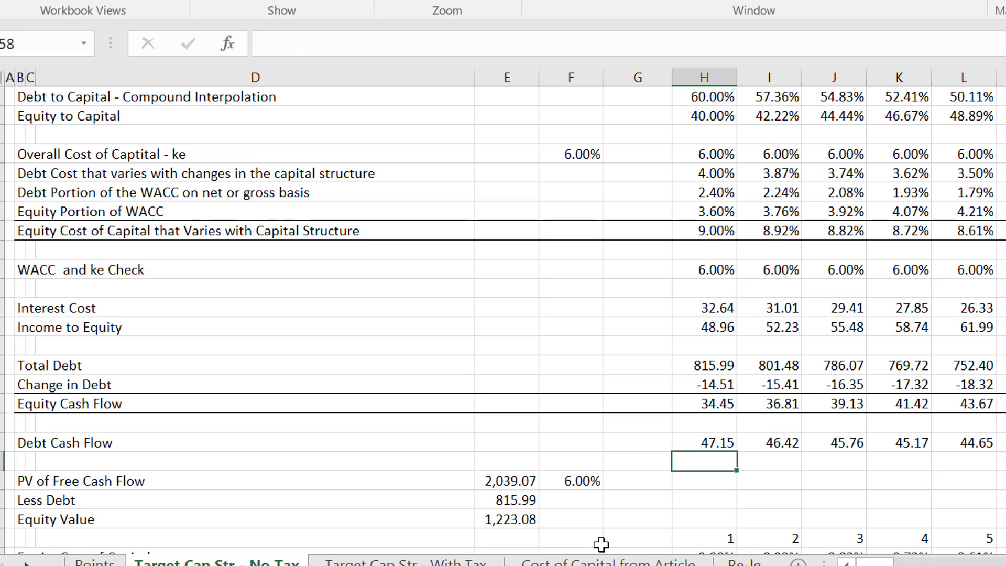
pyautogui.press('Down')
pyautogui.press('Down')
pyautogui.press('Down')
pyautogui.press('Down')
pyautogui.press('Down')
pyautogui.press('Down')
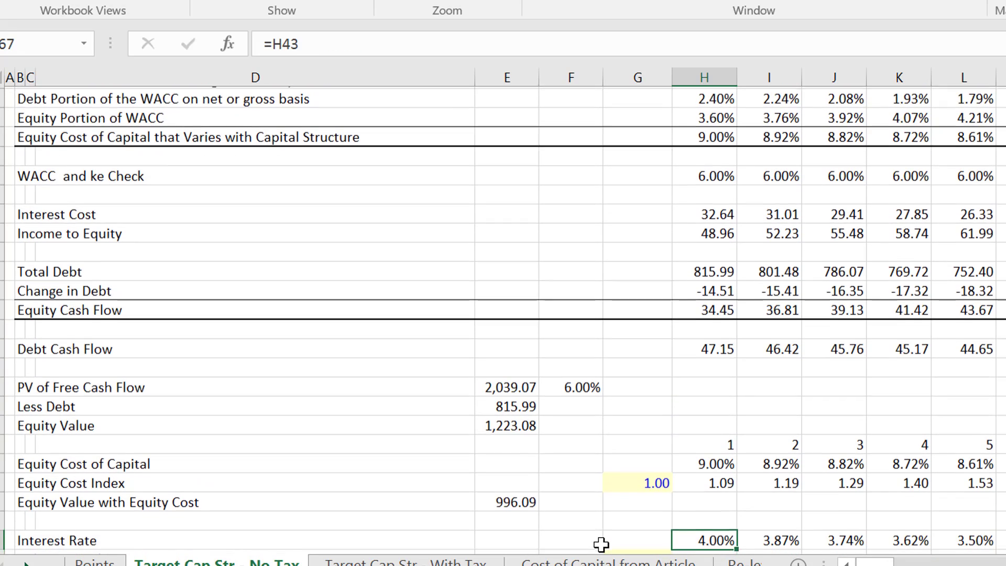
pyautogui.press('Up')
pyautogui.press('Up')
pyautogui.press('Up')
pyautogui.press('Up')
pyautogui.press('Up')
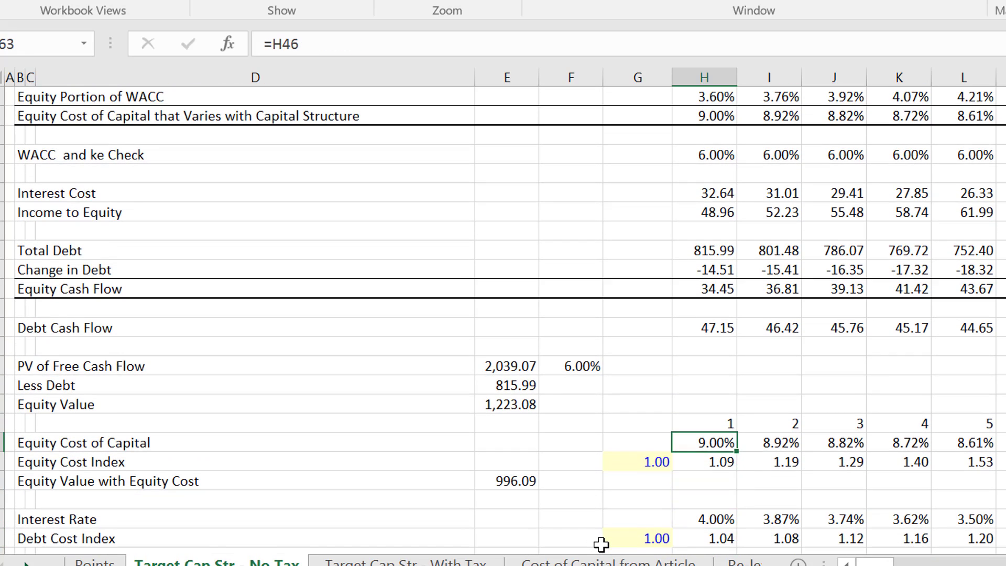
pyautogui.press('Down')
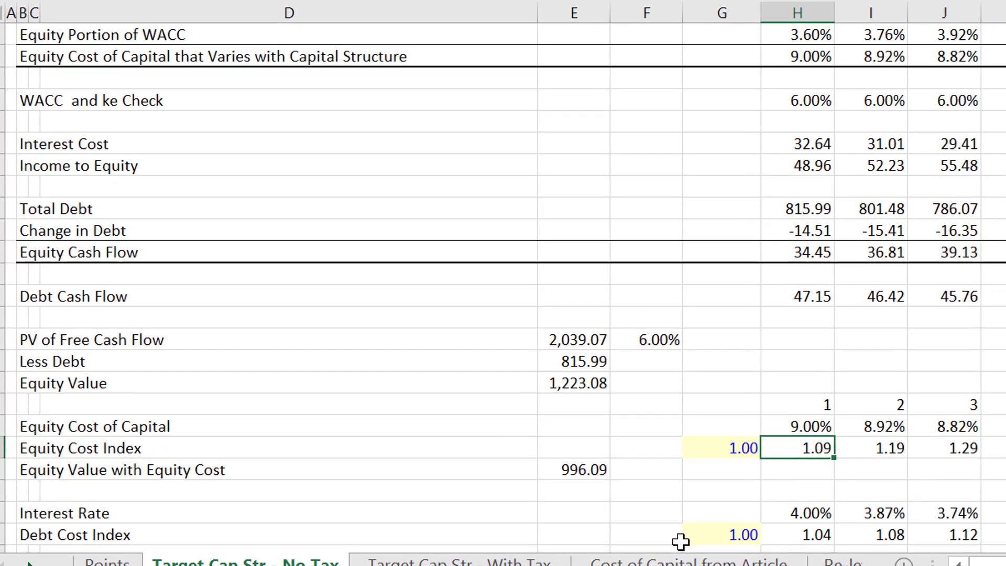
pyautogui.press('Up')
pyautogui.press('Up')
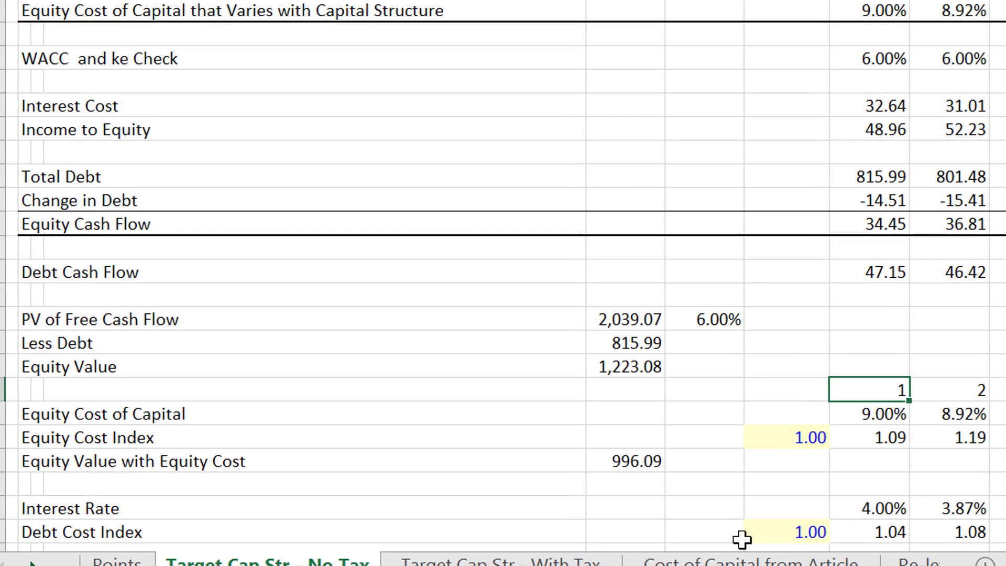
# Examine the PV of Free Cash Flow cell above Less Debt and Equity Value
pyautogui.press('Left')
pyautogui.press('Left')
pyautogui.press('Left')
pyautogui.press('Up')
pyautogui.press('Left')
pyautogui.press('Left')
pyautogui.press('Left')
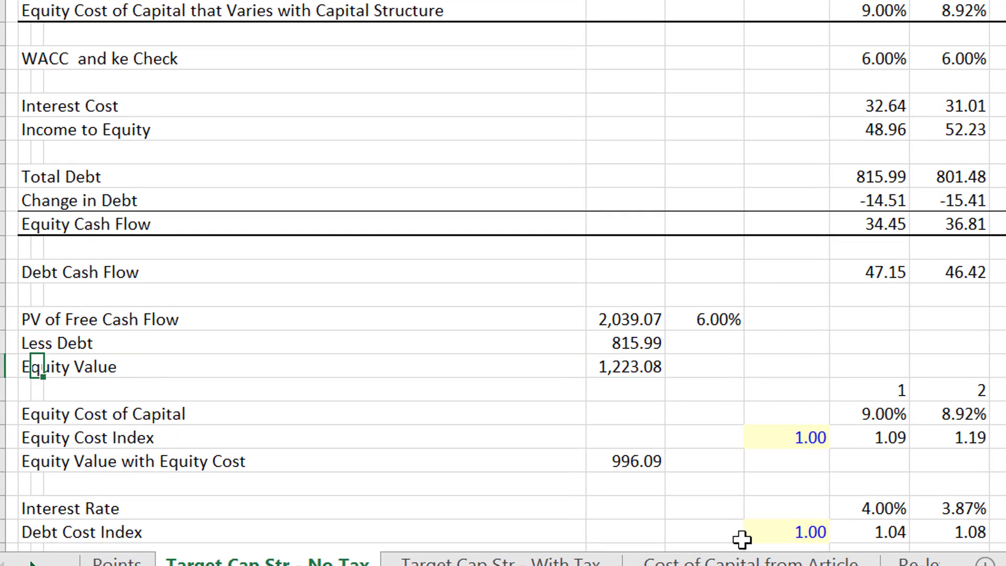
pyautogui.press('Up')
pyautogui.press('Up')
pyautogui.press('Right')
pyautogui.press('Right')
pyautogui.press('Right')
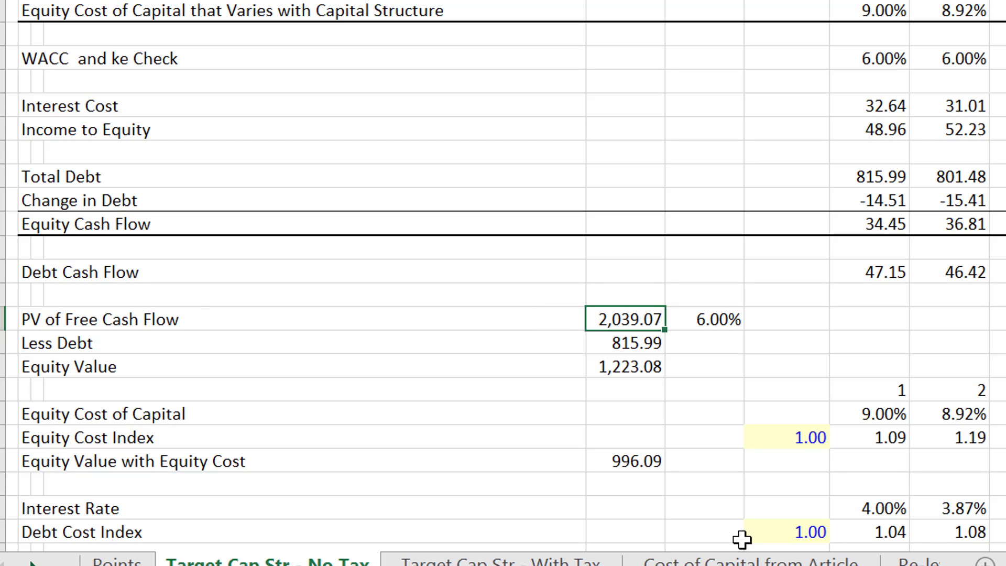
# Examine the opening Economic Value of Assets in the Simulation section
pyautogui.press('Up')
pyautogui.press('Up')
pyautogui.press('Up')
pyautogui.press('Up')
pyautogui.press('Up')
pyautogui.press('Up')
pyautogui.press('Up')
pyautogui.press('Up')
pyautogui.press('Up')
pyautogui.press('Up')
pyautogui.press('Up')
pyautogui.press('Up')
pyautogui.press('Up')
pyautogui.press('Up')
pyautogui.press('Up')
pyautogui.press('Up')
pyautogui.press('Up')
pyautogui.press('Up')
pyautogui.press('Up')
pyautogui.press('Up')
pyautogui.press('Up')
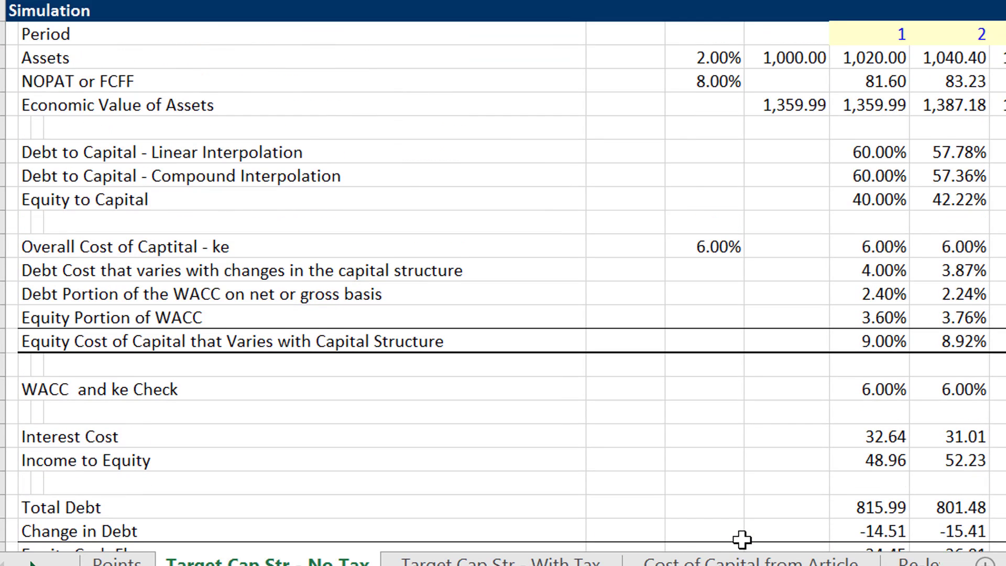
pyautogui.press('Down')
pyautogui.press('Down')
pyautogui.press('Down')
pyautogui.press('Right')
pyautogui.press('Right')
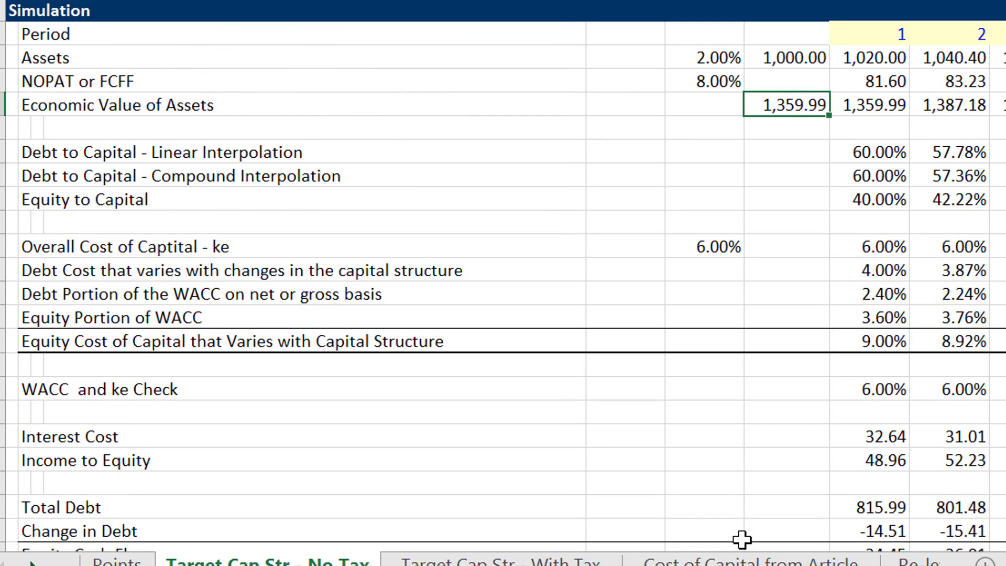
# Examine the first-period Total Debt cell in the Simulation section
pyautogui.press('Down')
pyautogui.press('Down')
pyautogui.press('Down')
pyautogui.press('Down')
pyautogui.press('Down')
pyautogui.press('Down')
pyautogui.press('Down')
pyautogui.press('Down')
pyautogui.press('Down')
pyautogui.press('Down')
pyautogui.press('Down')
pyautogui.press('Down')
pyautogui.press('Down')
pyautogui.press('Down')
pyautogui.press('Down')
pyautogui.press('Down')
pyautogui.press('Down')
pyautogui.press('Down')
pyautogui.press('Down')
pyautogui.press('Down')
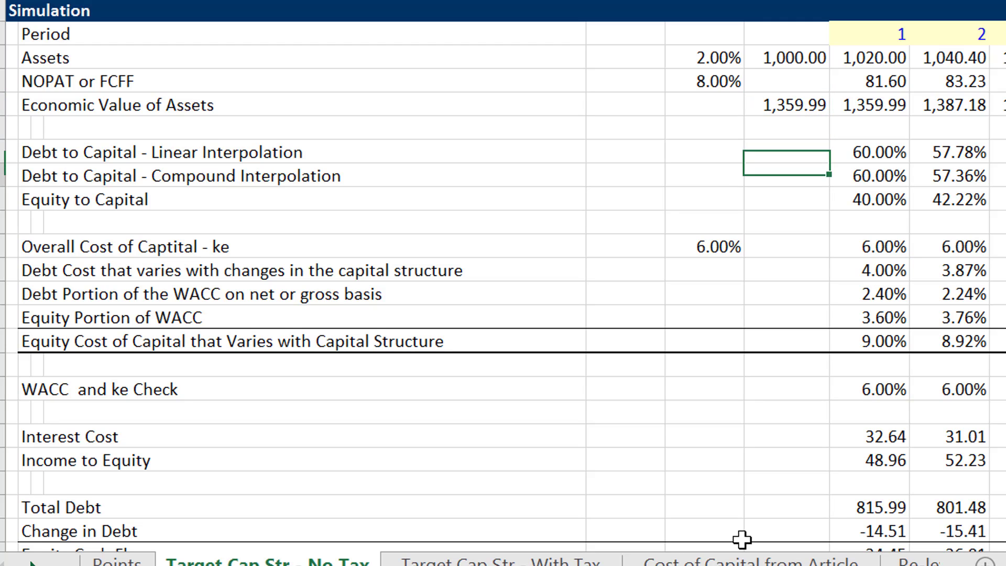
pyautogui.press('Up')
pyautogui.press('Up')
pyautogui.press('Up')
pyautogui.press('Up')
pyautogui.press('Up')
pyautogui.press('Up')
pyautogui.press('Up')
pyautogui.press('Up')
pyautogui.press('Up')
pyautogui.press('Up')
pyautogui.press('Up')
pyautogui.press('Up')
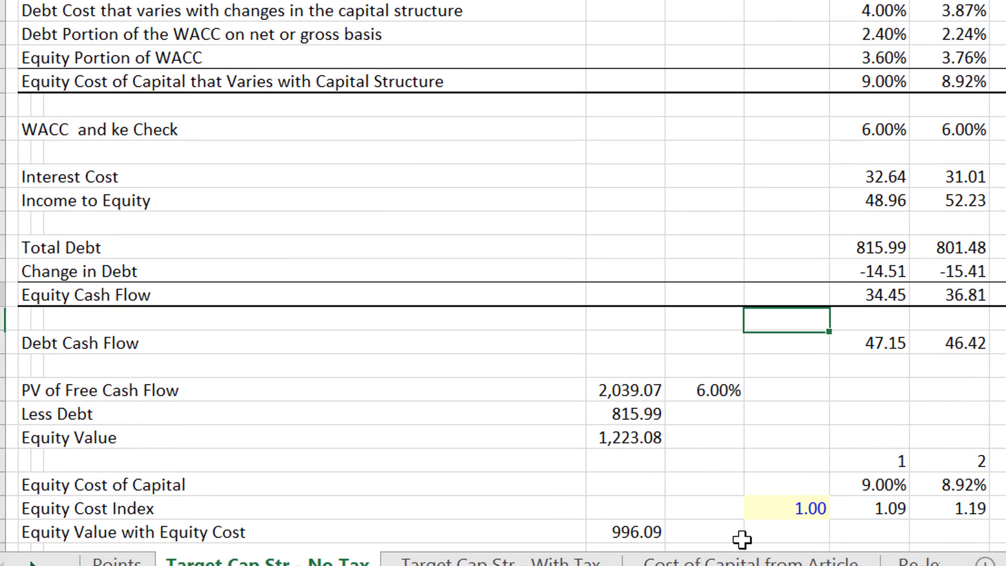
pyautogui.press('Right')
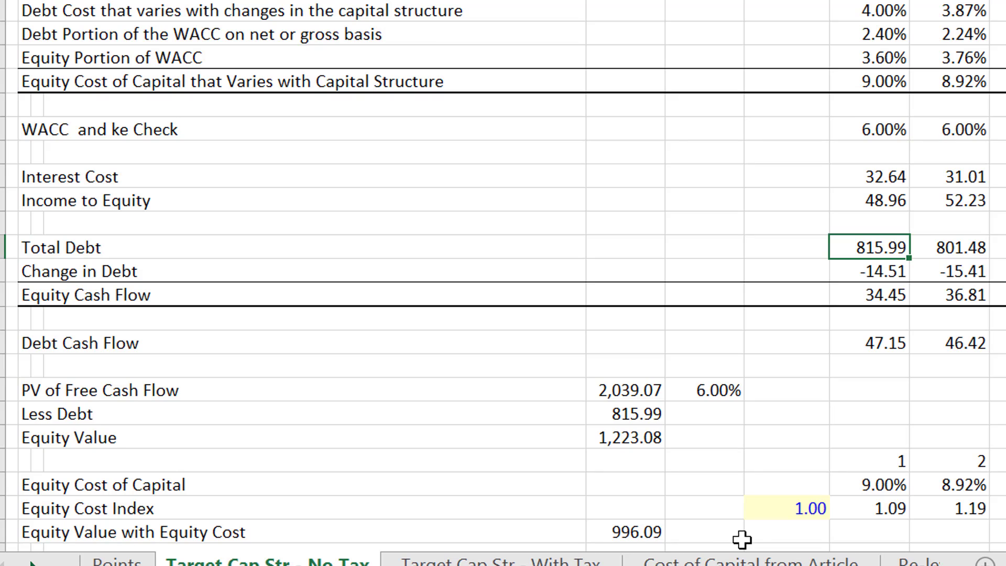
pyautogui.press('Up')
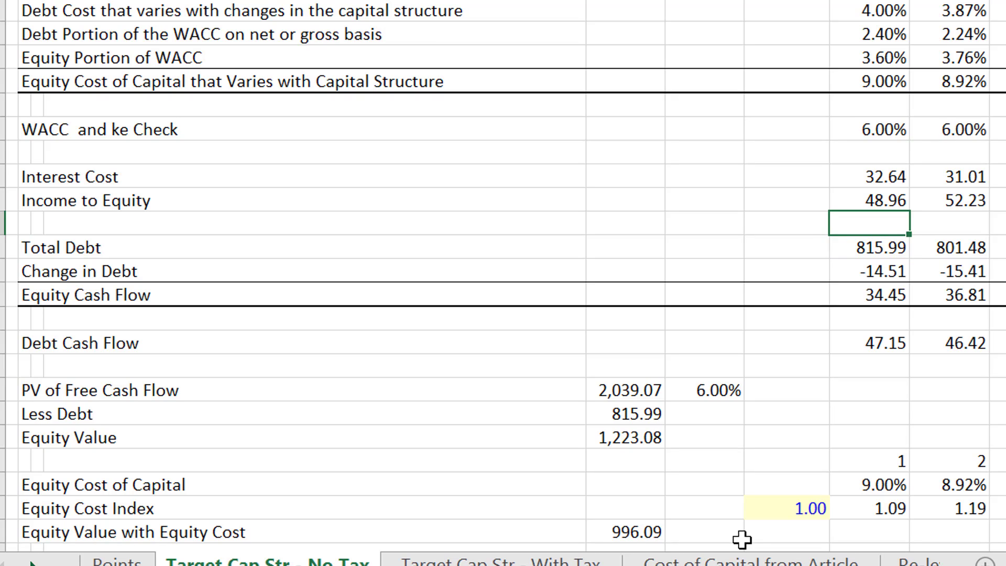
# Examine the Equity Value row beneath PV of Free Cash Flow and Less Debt
pyautogui.press('Down')
pyautogui.press('Down')
pyautogui.press('Down')
pyautogui.press('Down')
pyautogui.press('Down')
pyautogui.press('Down')
pyautogui.press('Down')
pyautogui.press('Down')
pyautogui.press('Left')
pyautogui.press('Left')
pyautogui.press('Left')
pyautogui.press('Left')
pyautogui.press('Down')
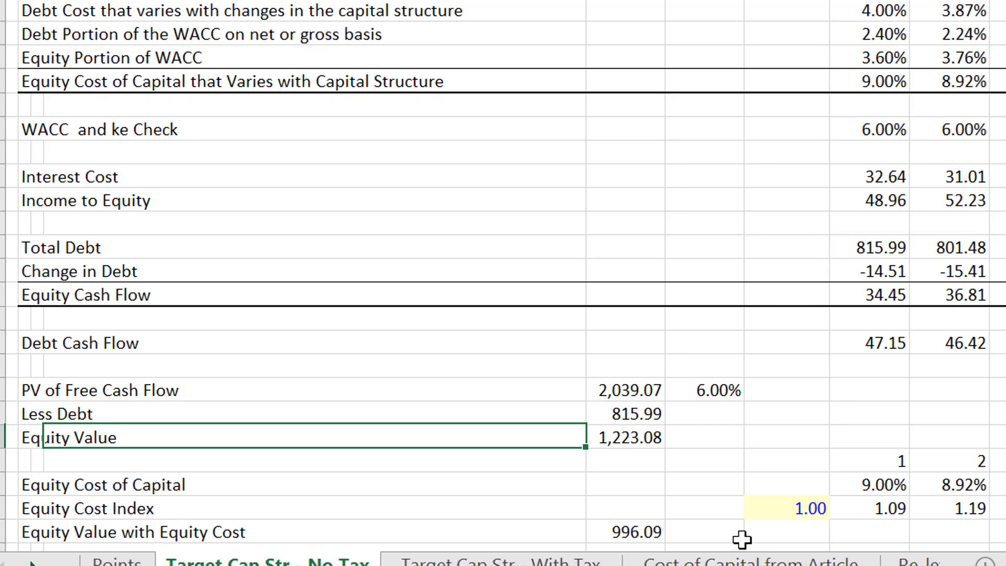
# Review the unadjusted equity value and the current market value of debt in the Outputs section's DCF valuation
pyautogui.press('Right')
pyautogui.press('Up')
pyautogui.press('Up')
pyautogui.press('Up')
pyautogui.press('Up')
pyautogui.press('Up')
pyautogui.press('Up')
pyautogui.press('Up')
pyautogui.press('Up')
pyautogui.press('Up')
pyautogui.press('Up')
pyautogui.press('Up')
pyautogui.press('Up')
pyautogui.press('Up')
pyautogui.press('Up')
pyautogui.press('Up')
pyautogui.press('Up')
pyautogui.press('Up')
pyautogui.press('Up')
pyautogui.press('Up')
pyautogui.press('Up')
pyautogui.press('Up')
pyautogui.press('Up')
pyautogui.press('Up')
pyautogui.press('Up')
pyautogui.press('Up')
pyautogui.press('Up')
pyautogui.press('Up')
pyautogui.press('Up')
pyautogui.press('Up')
pyautogui.press('Up')
pyautogui.press('Up')
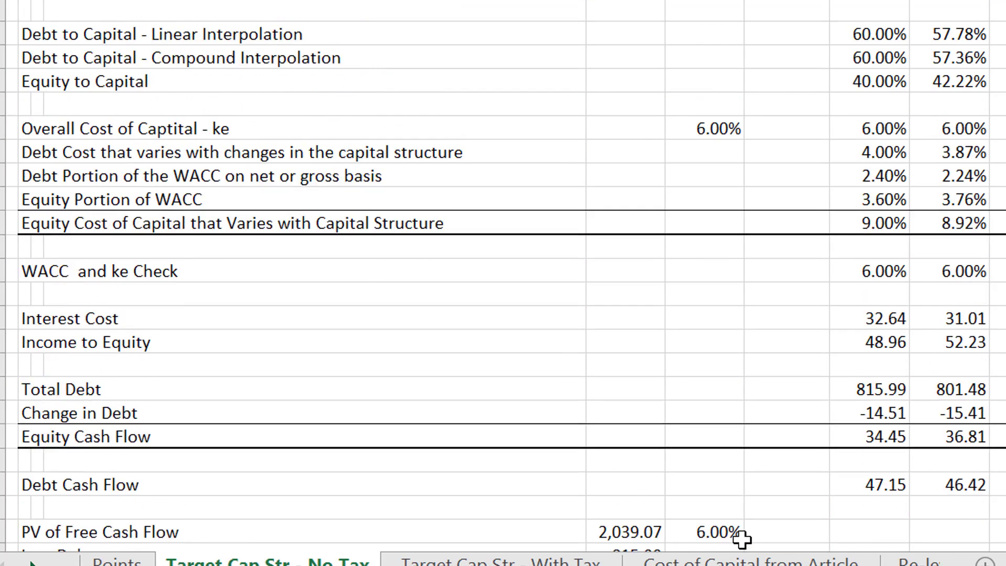
pyautogui.press('Down')
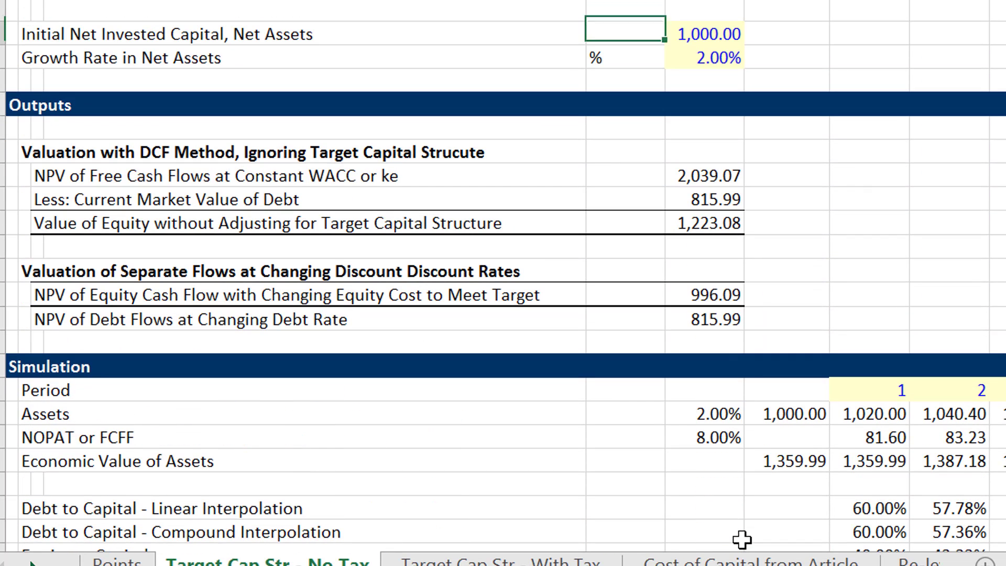
pyautogui.press('Down')
pyautogui.press('Down')
pyautogui.press('Down')
pyautogui.press('Down')
pyautogui.press('Down')
pyautogui.press('Down')
pyautogui.press('Down')
pyautogui.press('Down')
pyautogui.press('Down')
pyautogui.press('Down')
pyautogui.press('Right')
pyautogui.press('Up')
pyautogui.press('Up')
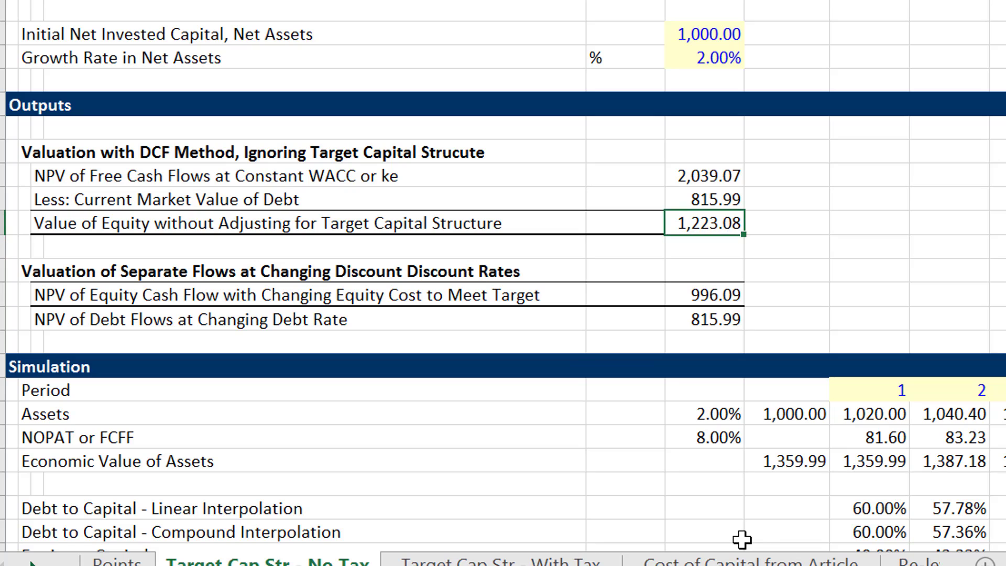
pyautogui.press('Up')
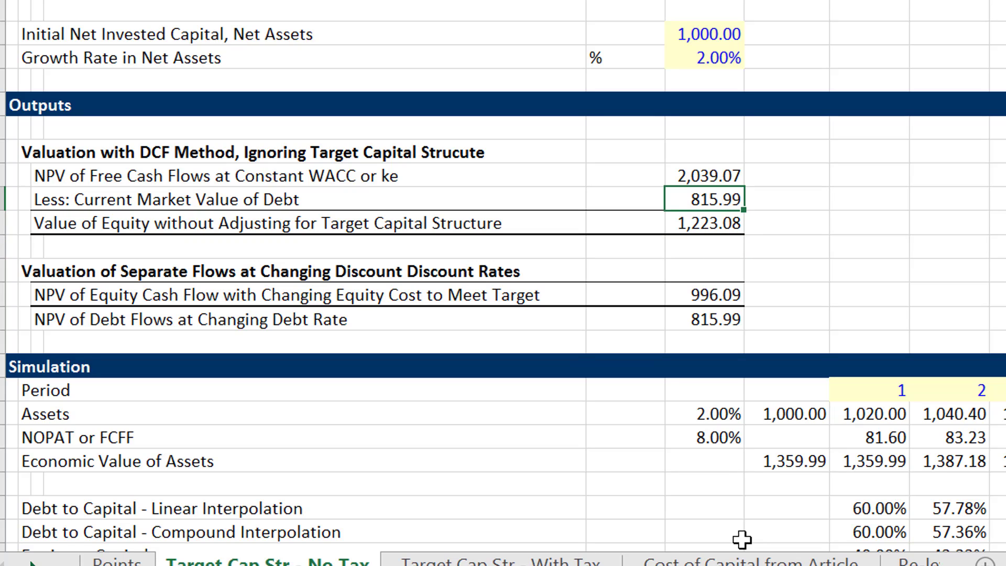
# Set the Growth Rate in Net Assets to 0%
pyautogui.press('Up')
pyautogui.press('Up')
pyautogui.press('Up')
pyautogui.press('Up')
pyautogui.press('Up')
pyautogui.press('Up')
pyautogui.write('0')
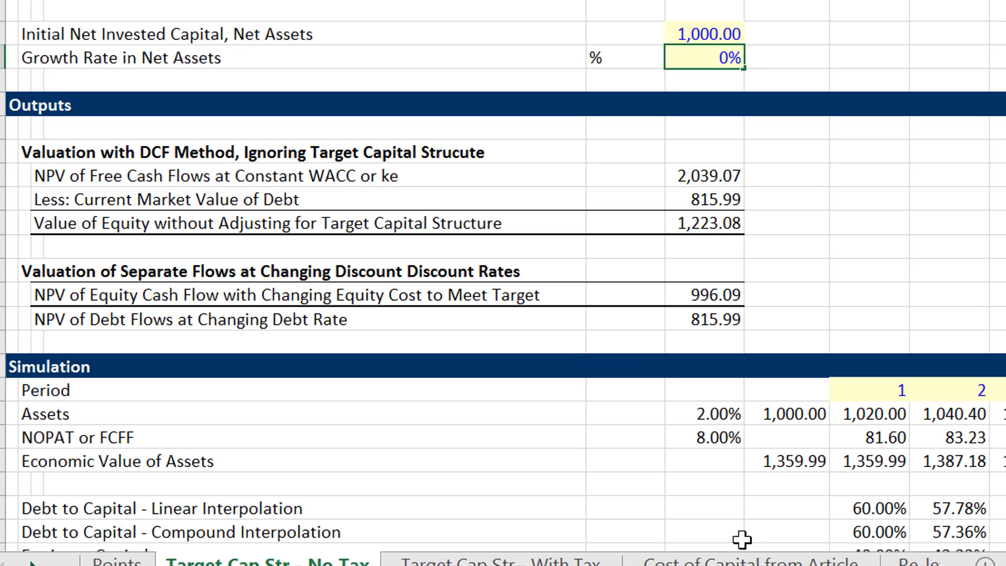
pyautogui.press('Return')
# Examine the NPV of Debt Flows and the NPV of Equity Cash Flow at changing discount rates in the Outputs section
pyautogui.press('Down')
pyautogui.press('Down')
pyautogui.press('Down')
pyautogui.press('Down')
pyautogui.press('Down')
pyautogui.press('Down')
pyautogui.press('Down')
pyautogui.press('Down')
pyautogui.press('Down')
pyautogui.press('Down')
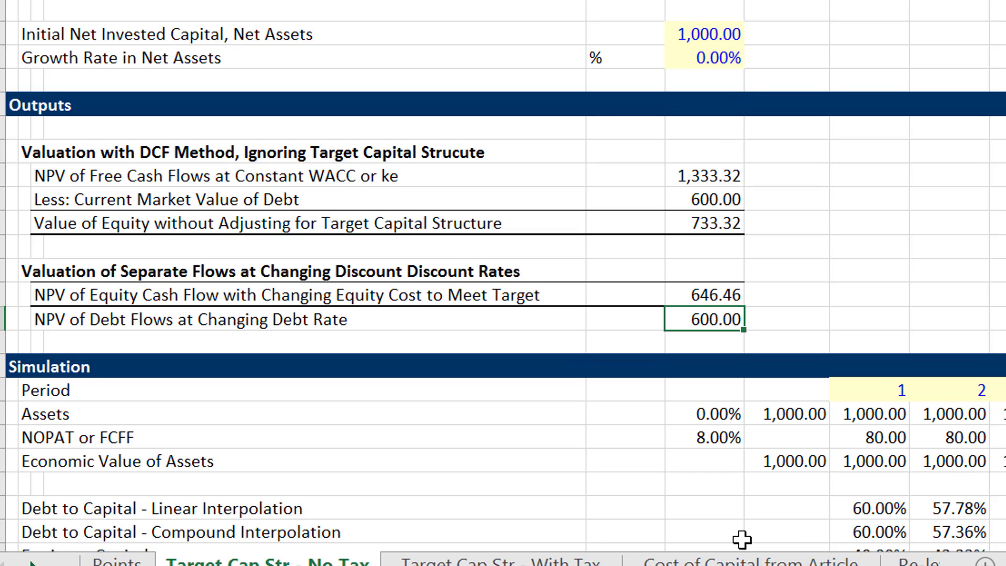
pyautogui.press('Up')
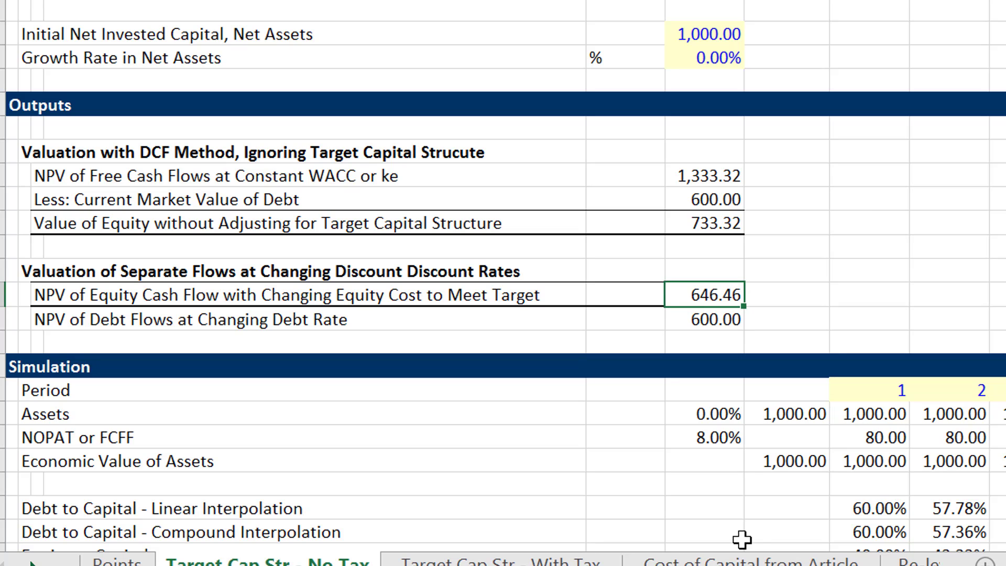
# Examine the Equity Value with Equity Cost row against the Equity Value row beneath PV of Free Cash Flow
pyautogui.press('Down')
pyautogui.press('Down')
pyautogui.press('Down')
pyautogui.press('Down')
pyautogui.press('Down')
pyautogui.press('Down')
pyautogui.press('Down')
pyautogui.press('Down')
pyautogui.press('Down')
pyautogui.press('Down')
pyautogui.press('Down')
pyautogui.press('Down')
pyautogui.press('Down')
pyautogui.press('Down')
pyautogui.press('Down')
pyautogui.press('Down')
pyautogui.press('Down')
pyautogui.press('Down')
pyautogui.press('Down')
pyautogui.press('Down')
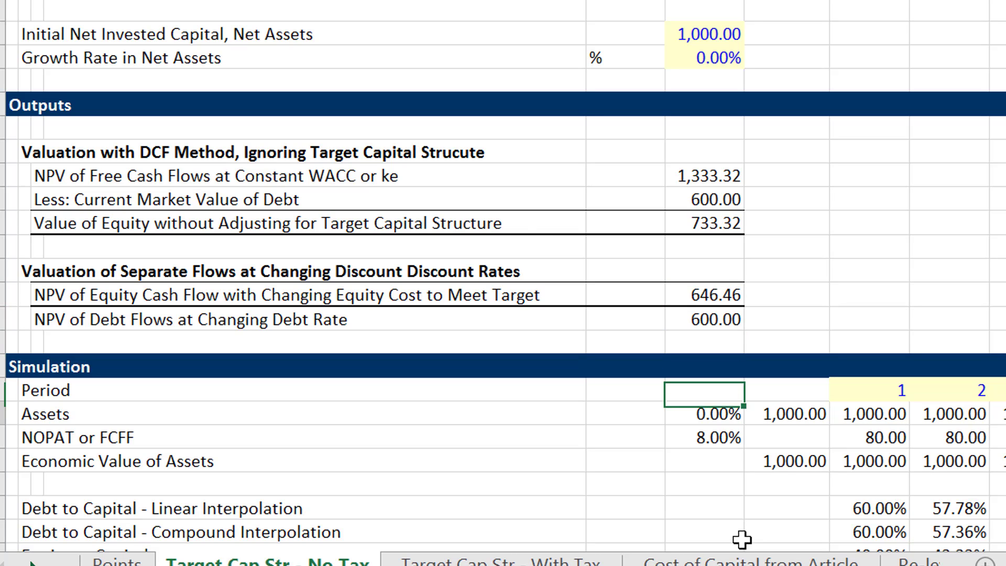
pyautogui.press('Down')
pyautogui.press('Down')
pyautogui.press('Down')
pyautogui.press('Down')
pyautogui.press('Down')
pyautogui.press('Down')
pyautogui.press('Up')
pyautogui.press('Up')
pyautogui.press('Up')
pyautogui.press('Up')
pyautogui.press('Up')
pyautogui.press('Up')
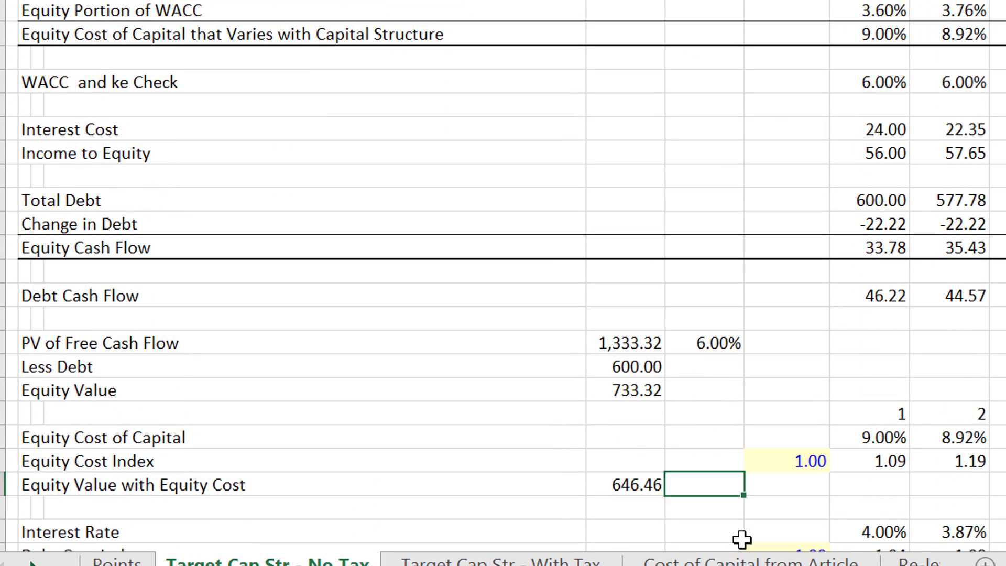
pyautogui.press('Left')
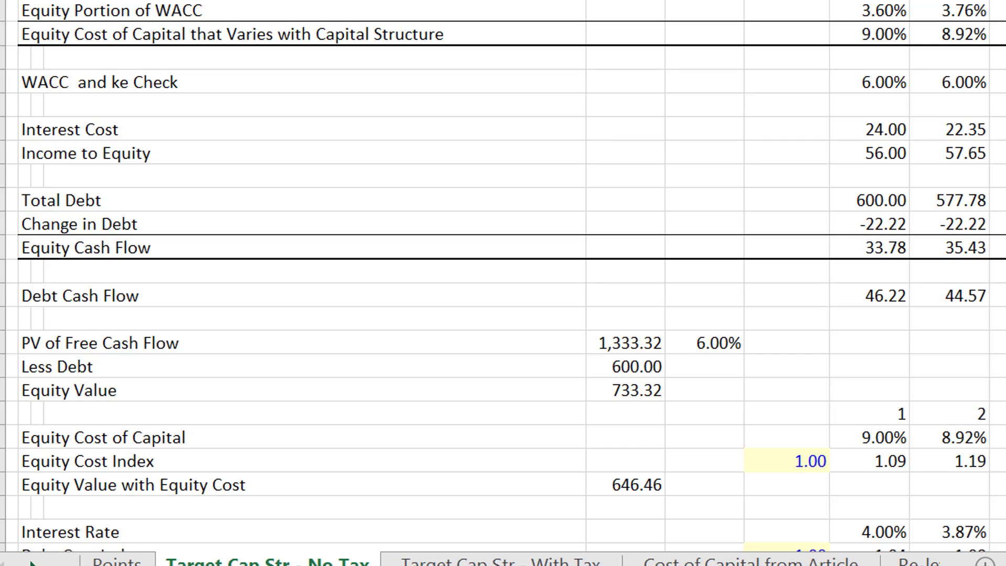
# Compare the Outputs section's unadjusted equity value with the NPV of Equity Cash Flow at changing equity cost
pyautogui.click(625, 342)
pyautogui.press('Up')
pyautogui.press('Up')
pyautogui.press('Up')
pyautogui.press('Up')
pyautogui.press('Up')
pyautogui.press('Up')
pyautogui.press('Up')
pyautogui.press('Up')
pyautogui.press('Up')
pyautogui.press('Up')
pyautogui.press('Up')
pyautogui.press('Up')
pyautogui.press('Up')
pyautogui.press('Up')
pyautogui.press('Up')
pyautogui.press('Up')
pyautogui.press('Up')
pyautogui.press('Up')
pyautogui.press('Up')
pyautogui.press('Up')
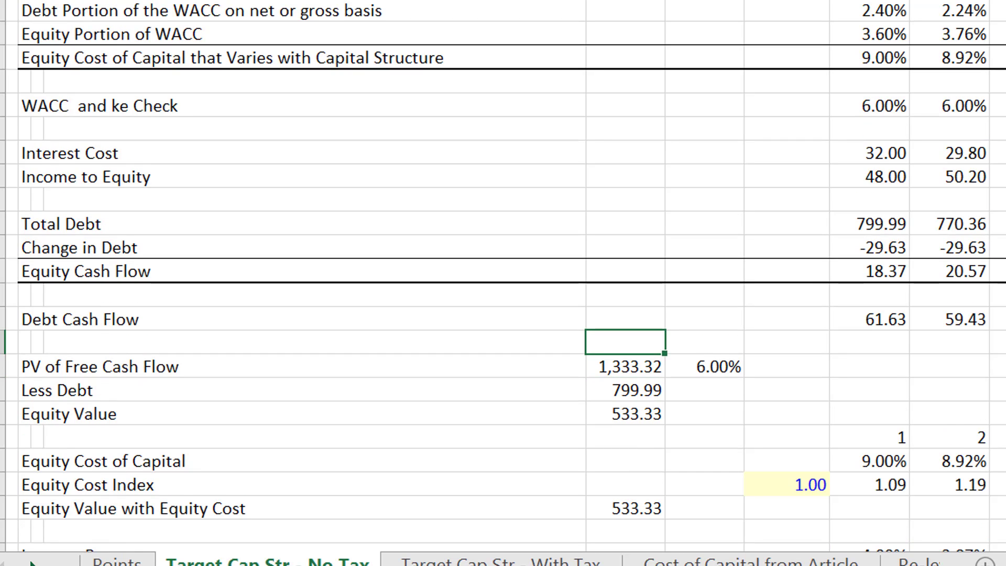
pyautogui.press('Up')
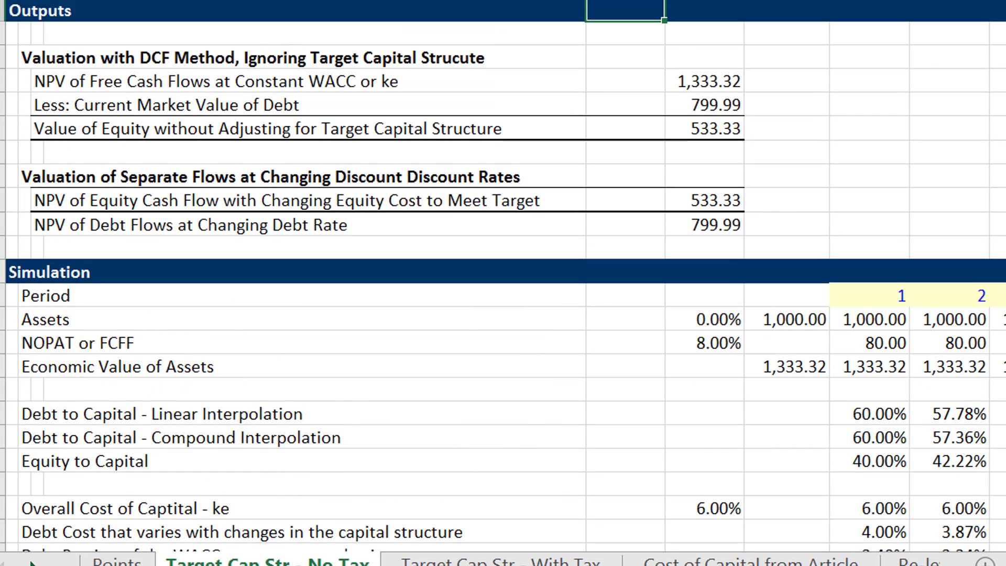
# Link the empty rate cell in the Economic Value of Assets row to the All Equity Ke = WACC with no Taxes input
pyautogui.press('Down')
pyautogui.press('Down')
pyautogui.press('Down')
pyautogui.press('Down')
pyautogui.press('Down')
pyautogui.press('Down')
pyautogui.press('Down')
pyautogui.press('Down')
pyautogui.press('Down')
pyautogui.press('Down')
pyautogui.press('Down')
pyautogui.press('Down')
pyautogui.press('Down')
pyautogui.press('Down')
pyautogui.press('Down')
pyautogui.press('Right')
pyautogui.press('Right')
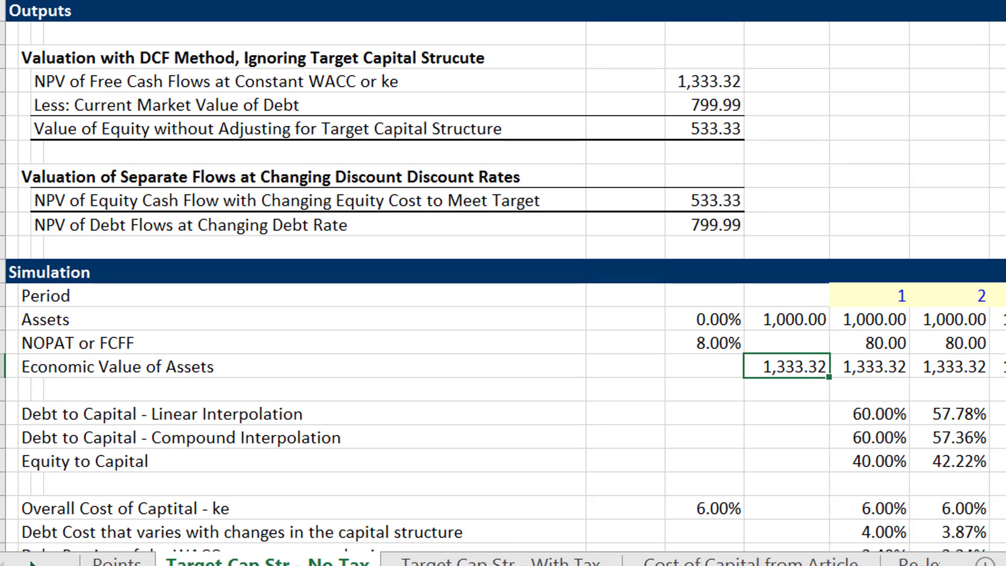
pyautogui.press('Left')
pyautogui.write('=')
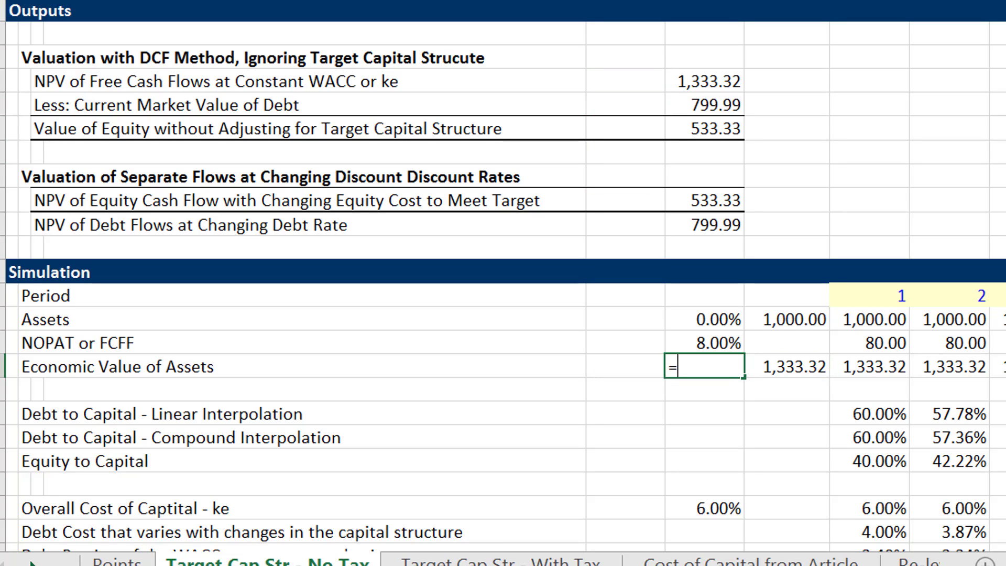
pyautogui.press('Up')
pyautogui.press('Up')
pyautogui.press('Up')
pyautogui.press('Up')
pyautogui.press('Up')
pyautogui.press('Up')
pyautogui.press('Up')
pyautogui.press('Up')
pyautogui.press('Up')
pyautogui.press('Up')
pyautogui.press('Up')
pyautogui.press('Up')
pyautogui.press('Up')
pyautogui.press('Up')
pyautogui.press('Up')
pyautogui.press('Up')
pyautogui.press('Up')
pyautogui.press('Up')
pyautogui.press('Up')
pyautogui.press('Up')
pyautogui.press('Up')
pyautogui.press('Up')
pyautogui.press('Up')
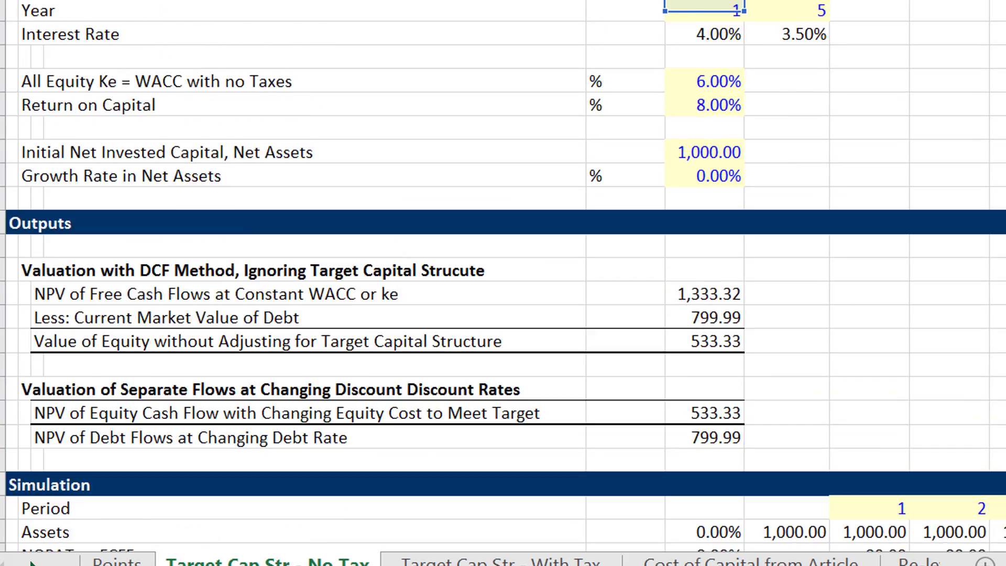
pyautogui.press('Up')
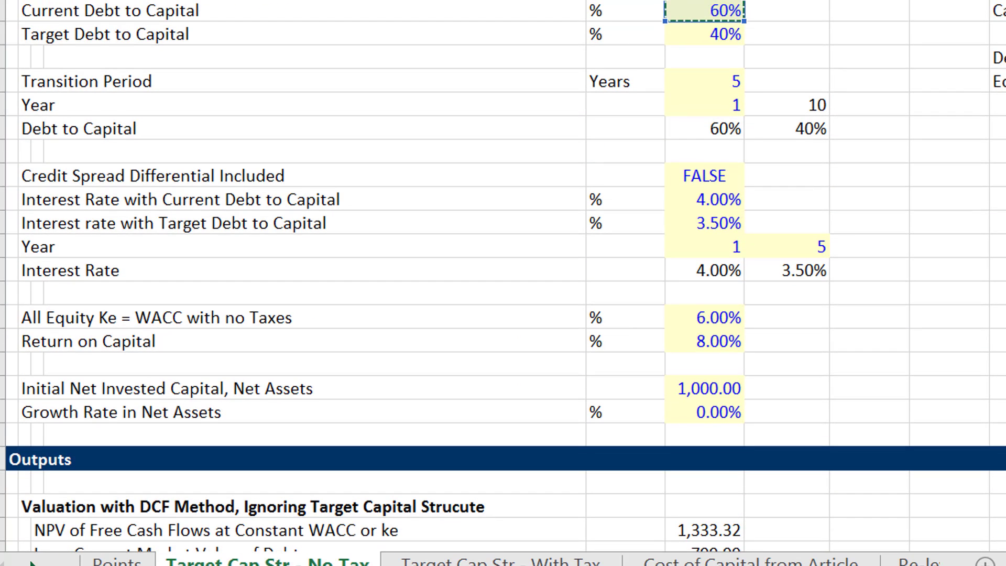
pyautogui.press('Down')
pyautogui.press('Down')
pyautogui.press('Down')
pyautogui.press('Down')
pyautogui.press('Down')
pyautogui.press('Down')
pyautogui.press('Down')
pyautogui.press('Down')
pyautogui.press('Down')
pyautogui.press('Down')
pyautogui.press('Down')
pyautogui.press('Down')
pyautogui.press('Down')
pyautogui.press('Down')
pyautogui.press('Up')
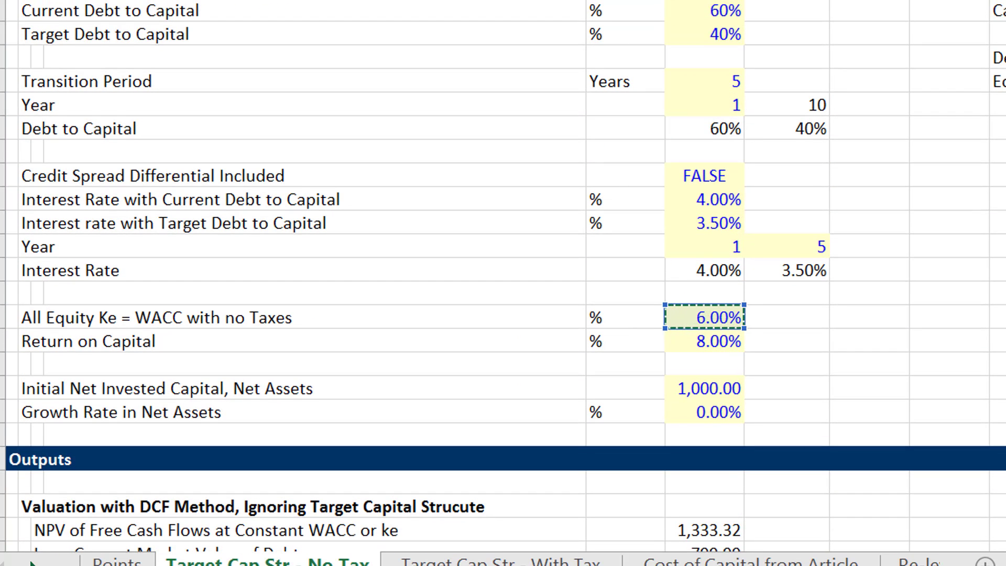
pyautogui.press('Return')
pyautogui.press('Up')
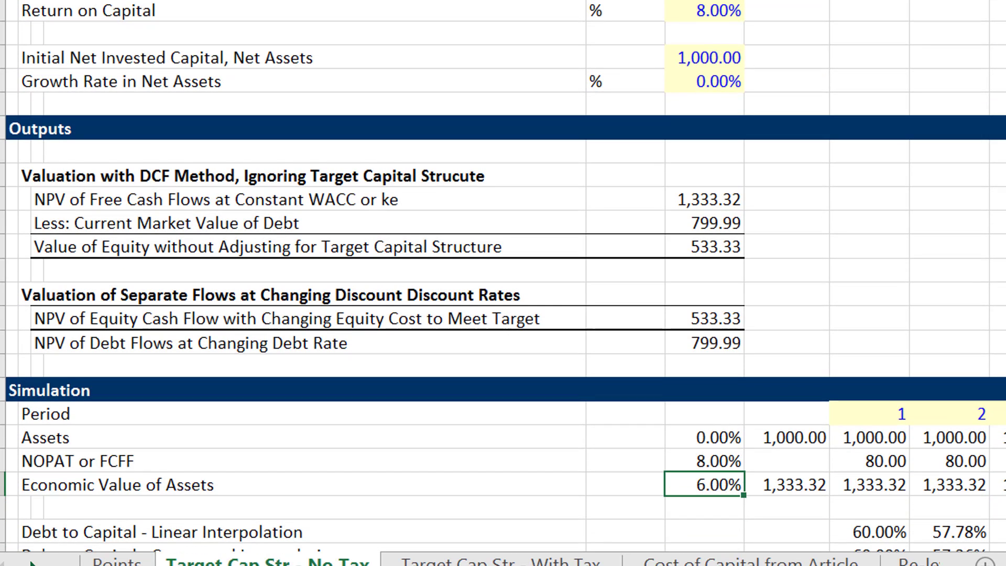
# Change the opening Economic Value of Assets formula to =NPV(F36;H35:GY35), using the row's own rate cell
pyautogui.press('Right')
pyautogui.press('F2')
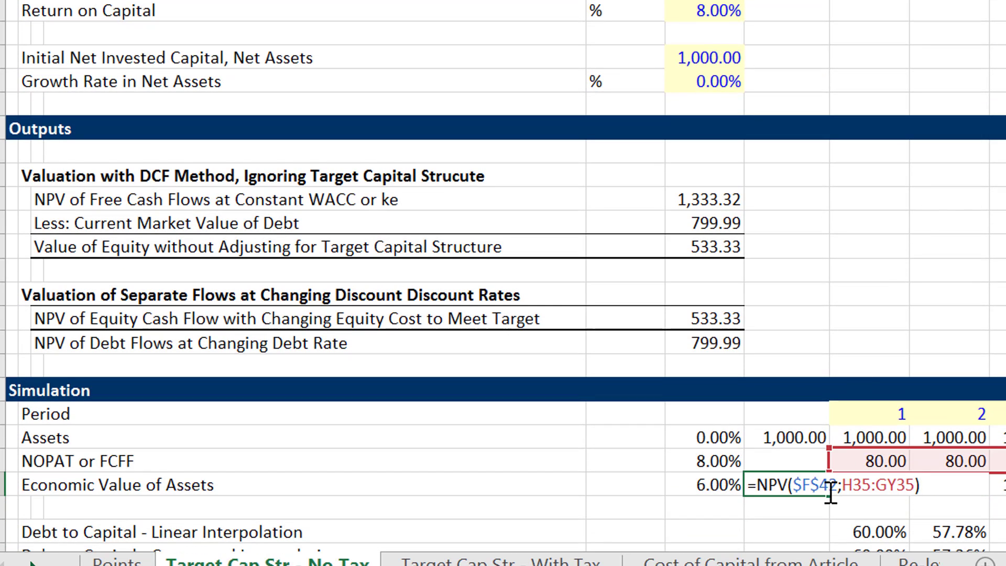
pyautogui.press('BackSpace')
pyautogui.press('BackSpace')
pyautogui.press('BackSpace')
pyautogui.press('BackSpace')
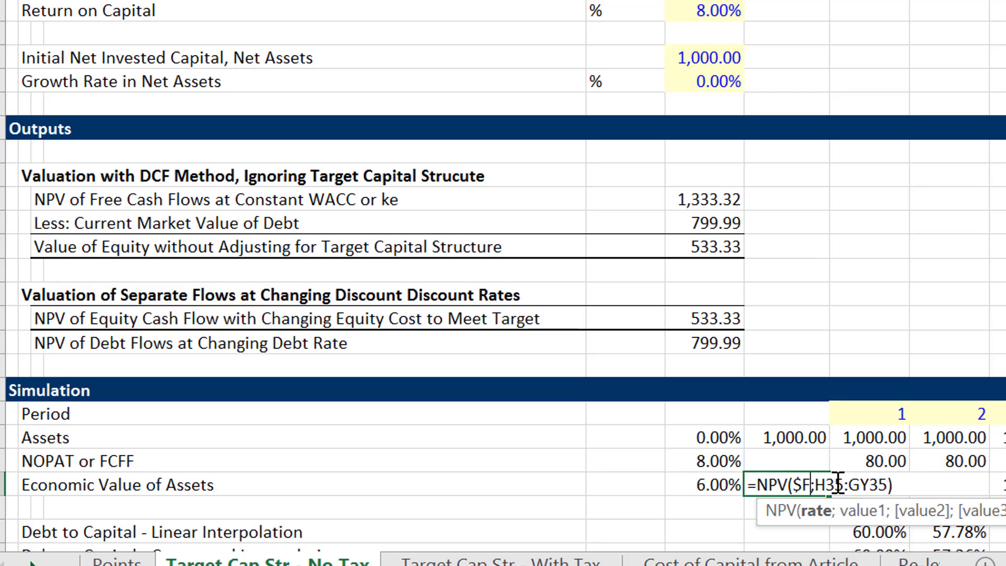
pyautogui.click(697, 487)
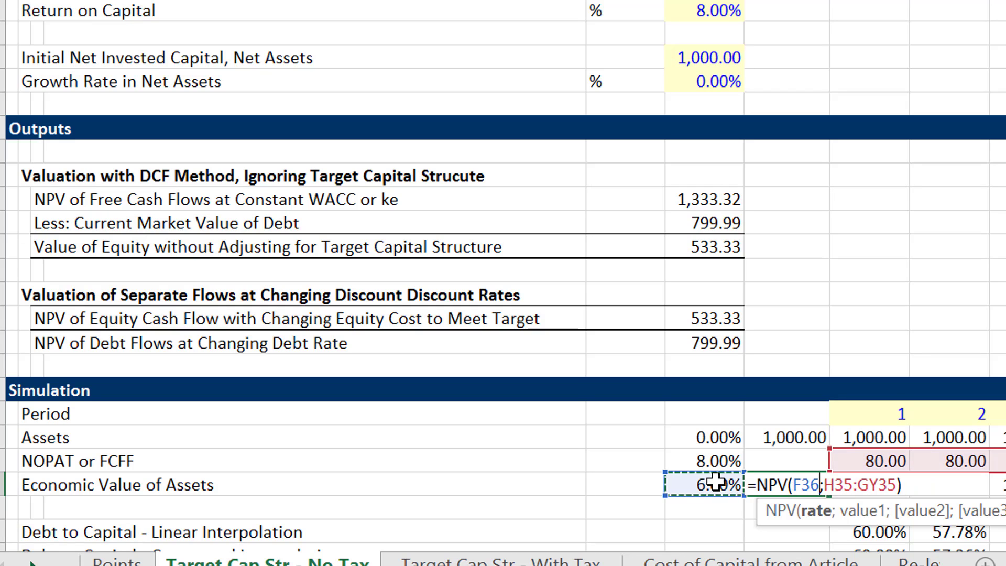
pyautogui.press('Return')
# Replace the discount rate in the period 1 Economic Value of Assets NPV formula with the absolute reference $F$36
pyautogui.press('Up')
pyautogui.press('Right')
pyautogui.press('F2')
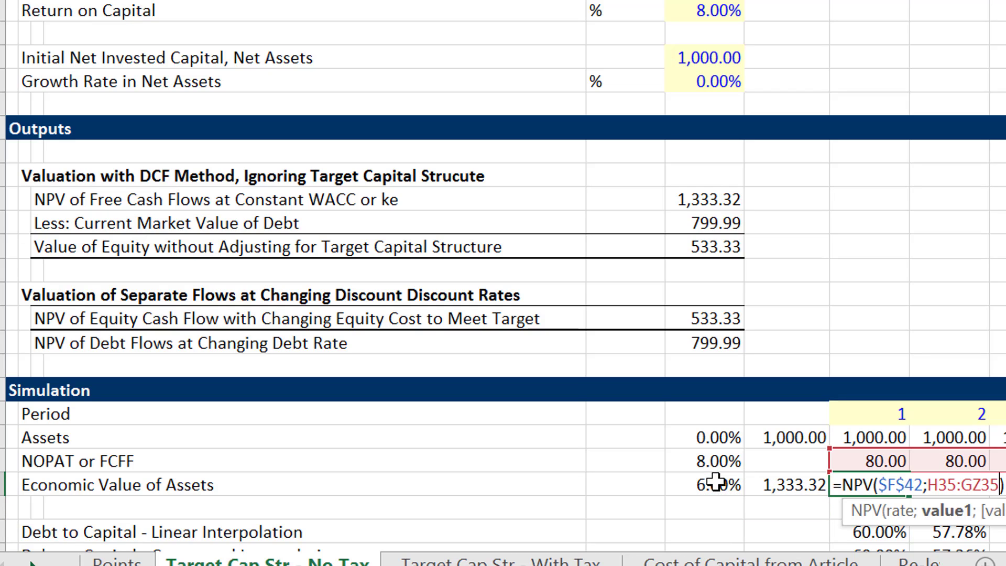
pyautogui.press('Left')
pyautogui.press('Left')
pyautogui.press('Left')
pyautogui.press('Left')
pyautogui.press('Left')
pyautogui.press('Left')
pyautogui.press('Left')
pyautogui.press('Left')
pyautogui.press('Left')
pyautogui.press('Left')
pyautogui.press('BackSpace')
pyautogui.press('BackSpace')
pyautogui.press('BackSpace')
pyautogui.press('BackSpace')
pyautogui.press('BackSpace')
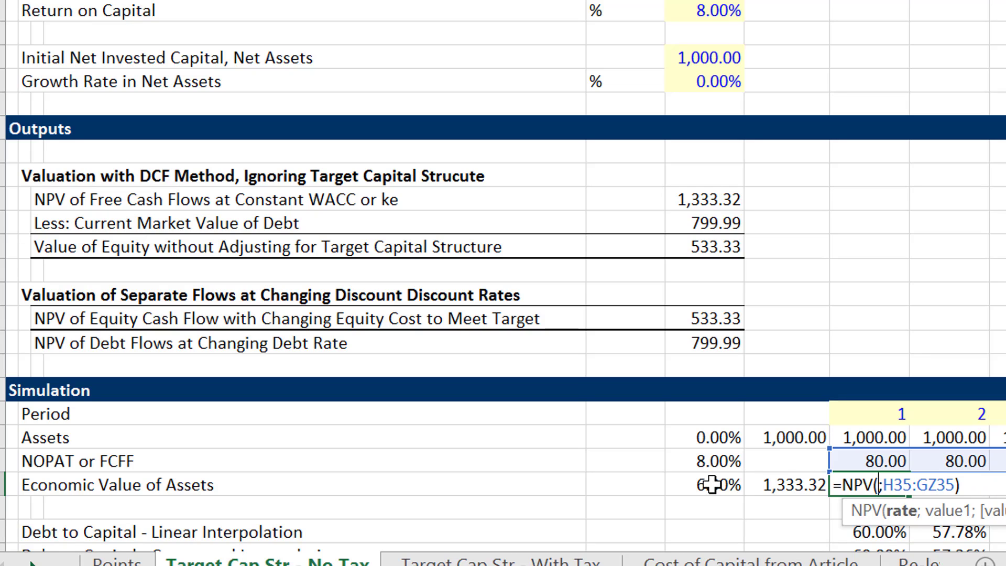
pyautogui.click(713, 483)
pyautogui.press('F4')
pyautogui.press('Return')
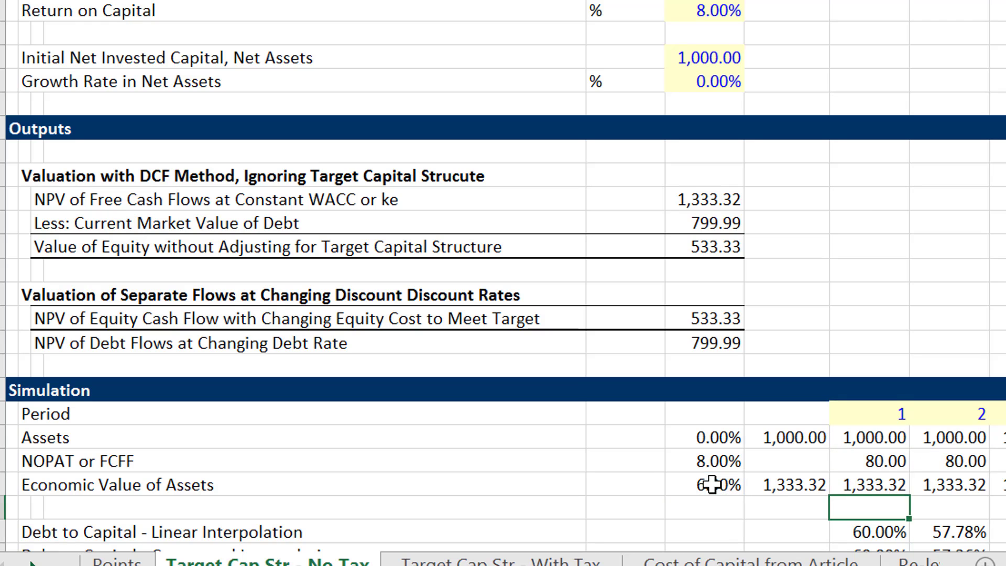
pyautogui.press('Up')
pyautogui.press('Right')
pyautogui.press('Left')
pyautogui.press('Left')
pyautogui.press('Left')
pyautogui.press('Left')
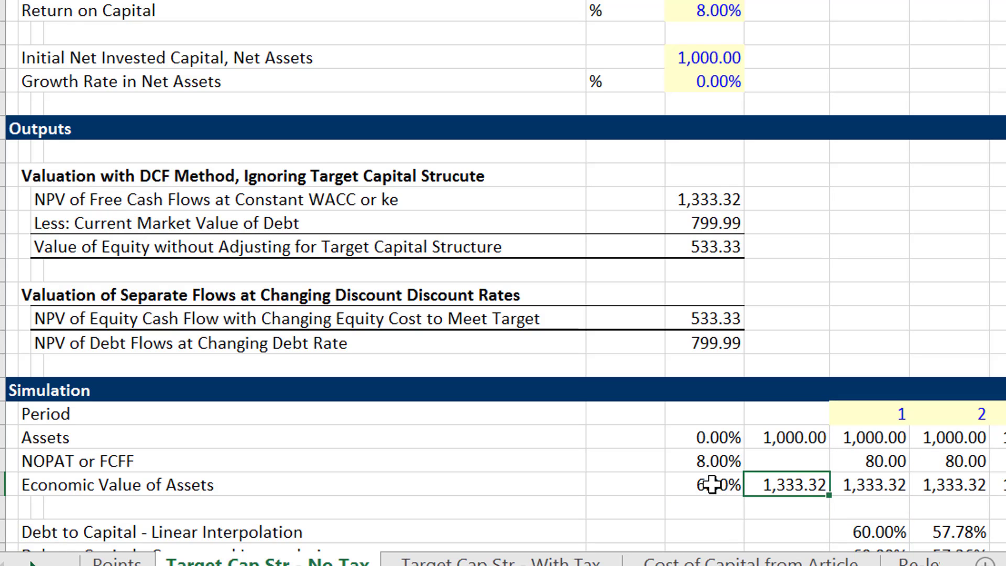
# Review the simulation rows down to the block with PV of Free Cash Flow, Less Debt and Equity Value
pyautogui.press('Down')
pyautogui.press('Down')
pyautogui.press('Down')
pyautogui.press('Down')
pyautogui.press('Down')
pyautogui.press('Down')
pyautogui.press('Down')
pyautogui.press('Down')
pyautogui.press('Down')
pyautogui.press('Down')
pyautogui.press('Down')
pyautogui.press('Down')
pyautogui.press('Down')
pyautogui.press('Down')
pyautogui.press('Down')
pyautogui.press('Down')
pyautogui.press('Down')
pyautogui.press('Down')
pyautogui.press('Down')
pyautogui.press('Down')
pyautogui.press('Down')
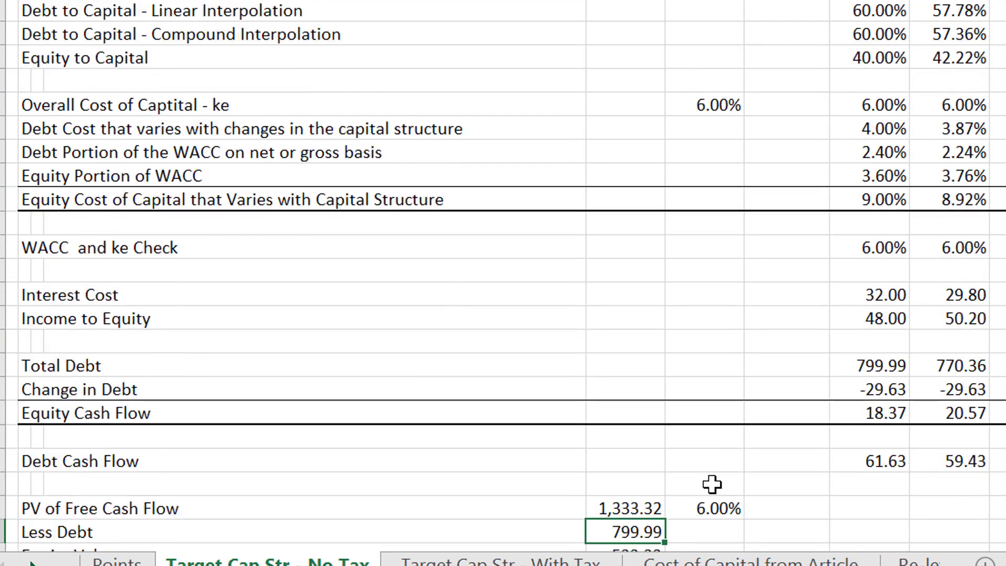
pyautogui.press('Up')
pyautogui.press('Up')
pyautogui.press('Up')
pyautogui.press('Up')
pyautogui.press('Up')
pyautogui.press('Up')
pyautogui.press('Up')
pyautogui.press('Up')
pyautogui.press('Up')
pyautogui.press('Up')
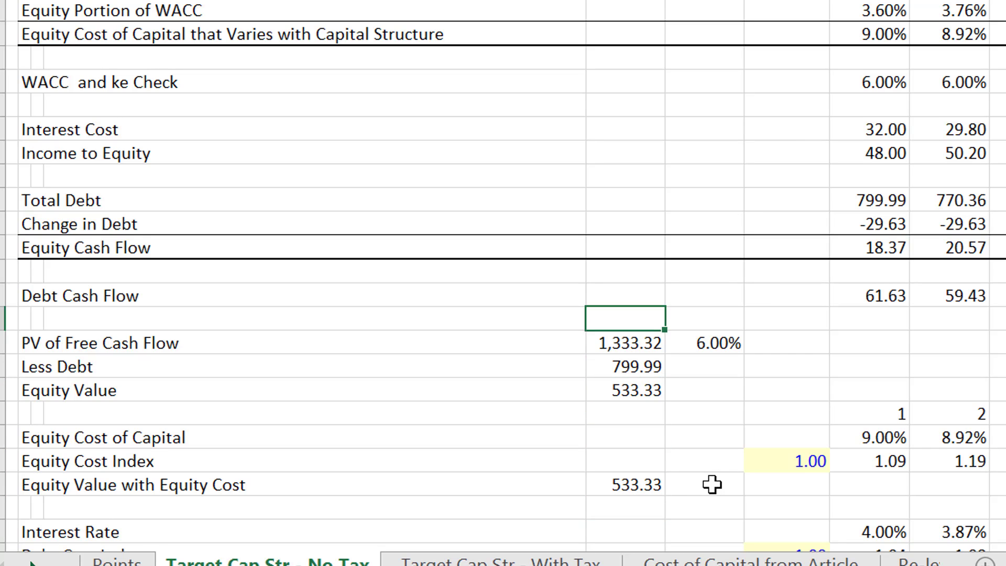
# Examine the period 1 figures from Interest Cost through Equity Cash Flow, and the Debt Cash Flow formula
pyautogui.press('Right')
pyautogui.press('Up')
pyautogui.press('Right')
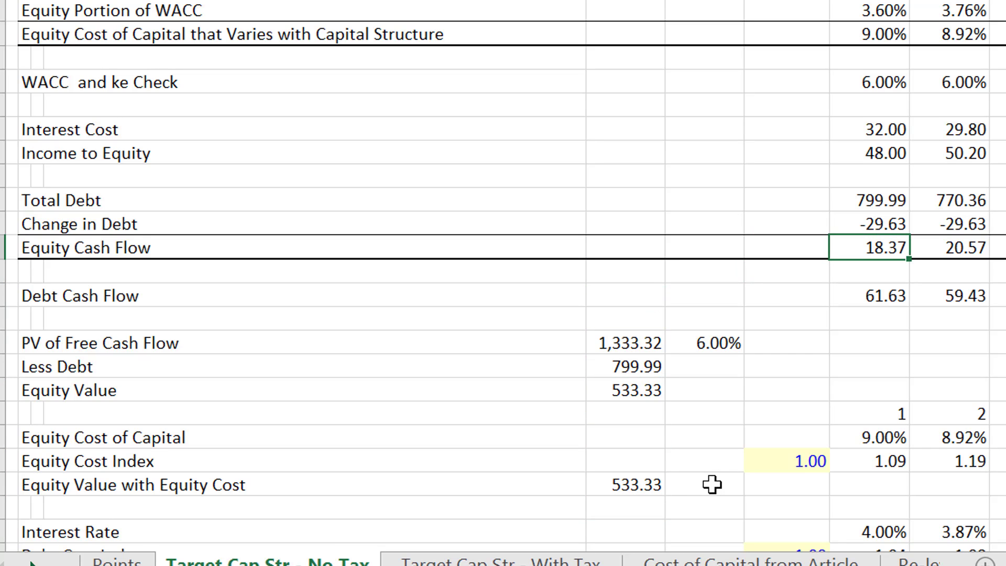
pyautogui.press('Up')
pyautogui.press('Up')
pyautogui.press('Up')
pyautogui.press('Up')
pyautogui.press('Down')
pyautogui.press('Down')
pyautogui.press('Down')
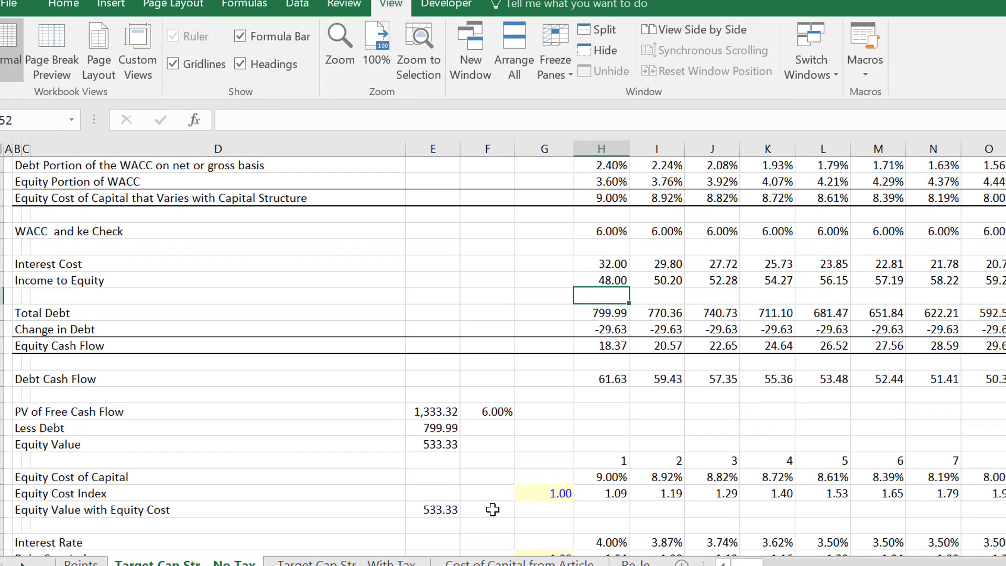
pyautogui.press('Down')
pyautogui.press('Down')
pyautogui.press('Down')
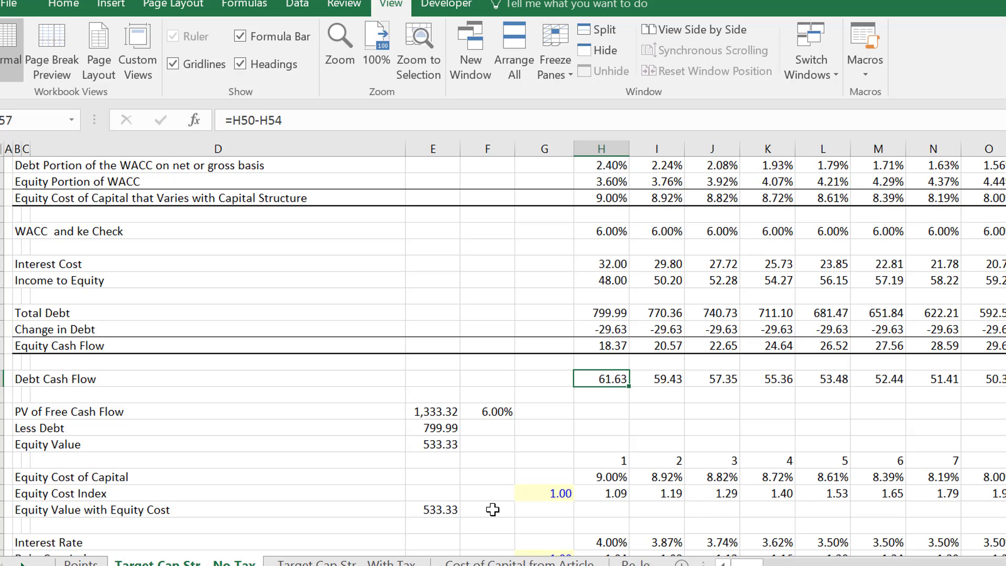
pyautogui.press('Up')
pyautogui.press('Up')
pyautogui.press('Up')
# Examine the Equity Cost of Capital across the first periods and inspect the period 1 Equity Cost Index formula
pyautogui.press('Down')
pyautogui.press('Down')
pyautogui.press('Down')
pyautogui.press('Down')
pyautogui.press('Down')
pyautogui.press('Down')
pyautogui.press('Down')
pyautogui.press('Down')
pyautogui.press('Down')
pyautogui.press('Down')
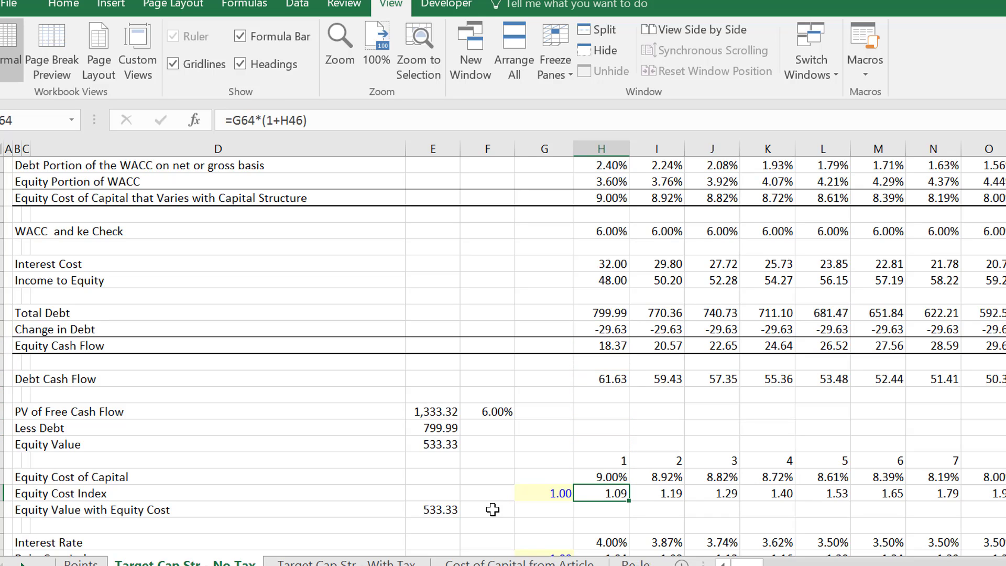
pyautogui.press('Up')
pyautogui.press('Right')
pyautogui.press('Right')
pyautogui.press('Right')
pyautogui.press('Right')
pyautogui.press('Left')
pyautogui.press('Left')
pyautogui.press('Left')
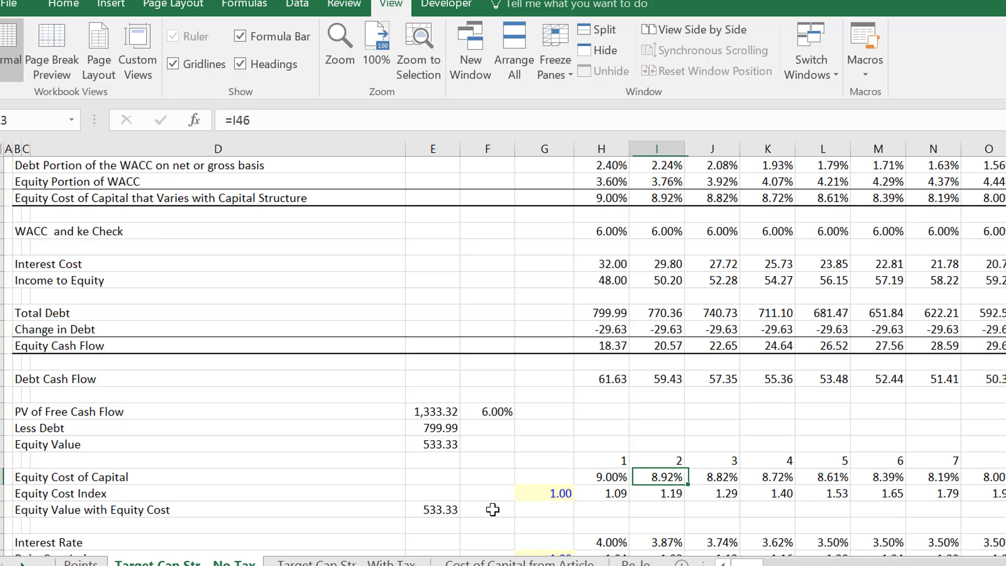
pyautogui.press('Left')
pyautogui.press('Down')
pyautogui.press('F2')
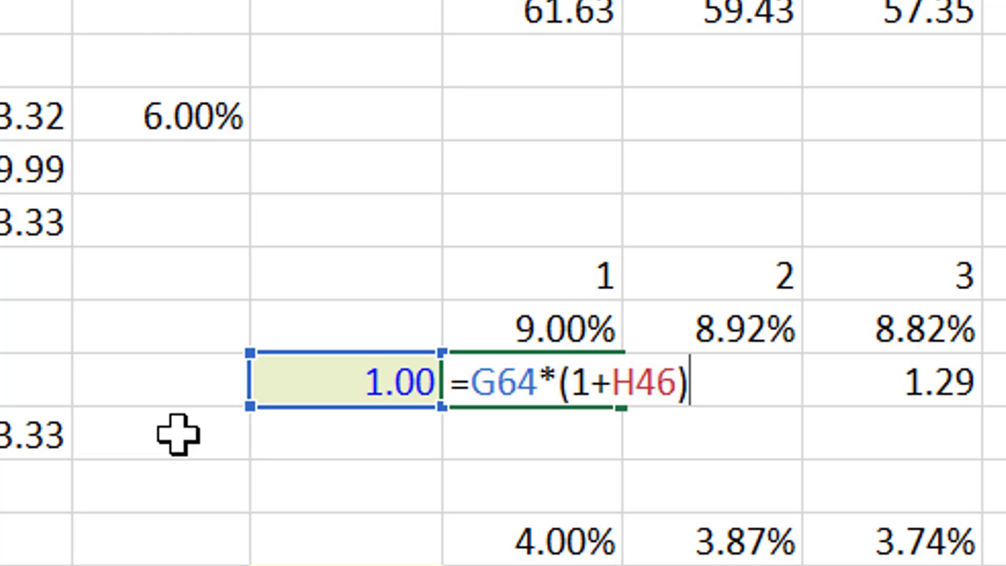
pyautogui.press('Escape')
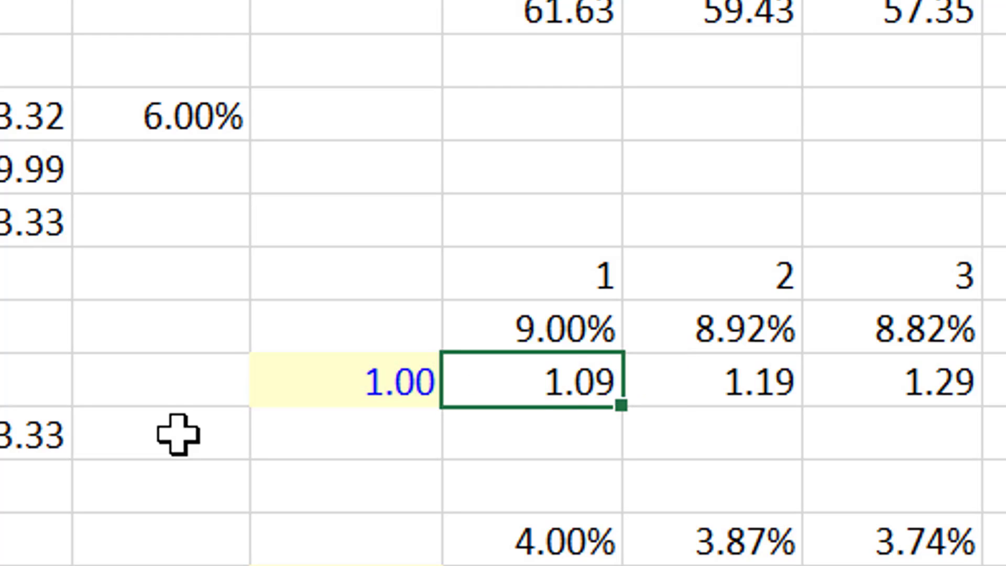
# Follow the Equity Cost of Capital and Equity Cost Index rows out to the mid-20s periods and return to the first period
pyautogui.press('Down')
pyautogui.press('Up')
pyautogui.press('Up')
pyautogui.press('Right')
pyautogui.press('Right')
pyautogui.press('Down')
pyautogui.press('Right')
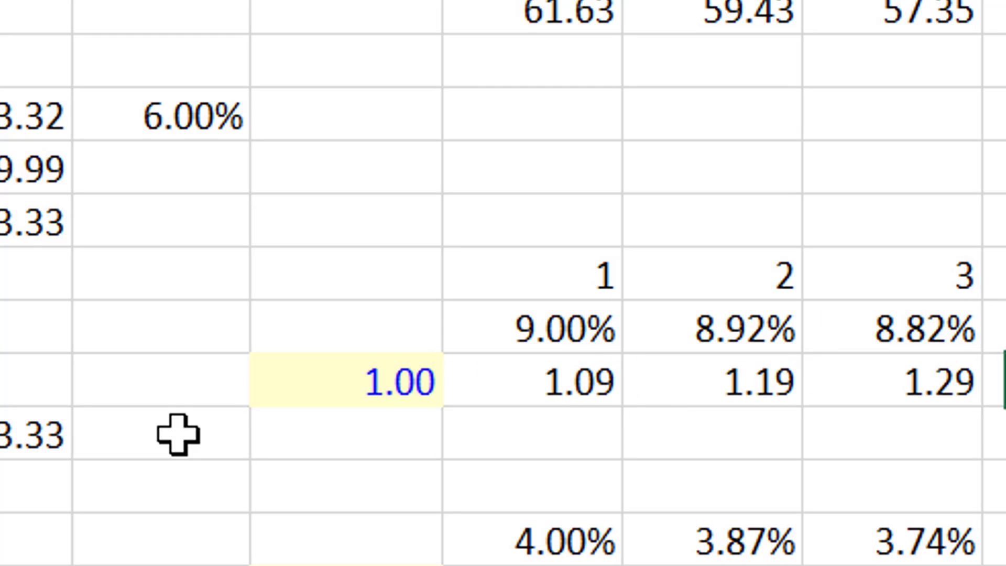
pyautogui.press('Right')
pyautogui.press('Right')
pyautogui.press('Right')
pyautogui.press('Right')
pyautogui.press('Right')
pyautogui.press('Right')
pyautogui.press('Right')
pyautogui.press('Right')
pyautogui.press('Right')
pyautogui.press('Right')
pyautogui.press('Right')
pyautogui.press('Right')
pyautogui.press('Right')
pyautogui.press('Right')
pyautogui.press('Right')
pyautogui.press('Right')
pyautogui.press('Right')
pyautogui.press('Right')
pyautogui.press('Right')
pyautogui.press('Right')
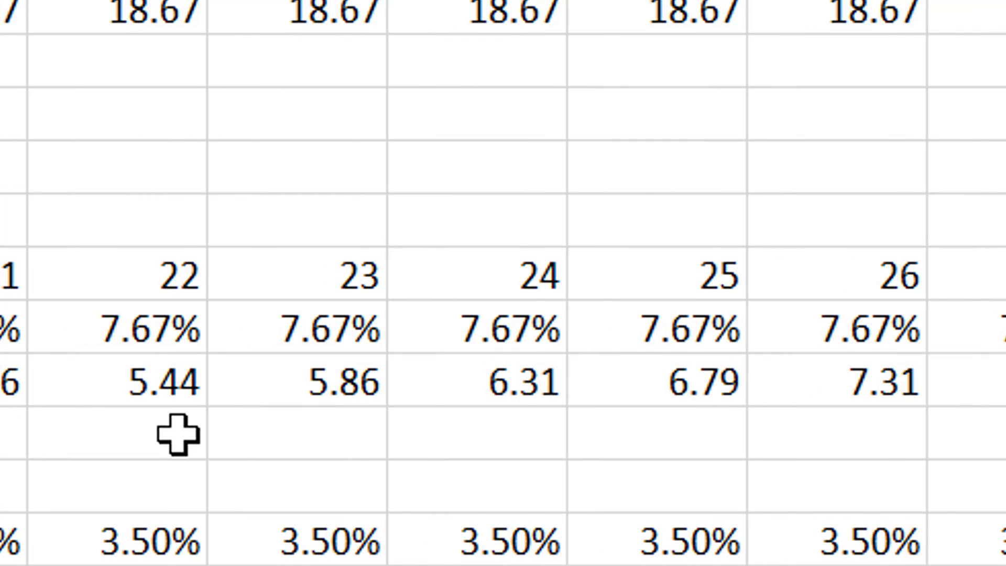
pyautogui.press('Left')
pyautogui.press('Left')
pyautogui.press('Left')
pyautogui.press('Left')
pyautogui.press('Left')
pyautogui.press('Left')
pyautogui.press('Left')
pyautogui.press('Left')
pyautogui.press('Left')
pyautogui.press('Left')
pyautogui.press('Left')
pyautogui.press('Left')
pyautogui.press('Left')
pyautogui.press('Left')
pyautogui.press('Left')
pyautogui.press('Left')
pyautogui.press('Left')
pyautogui.press('Left')
pyautogui.press('Left')
pyautogui.press('Left')
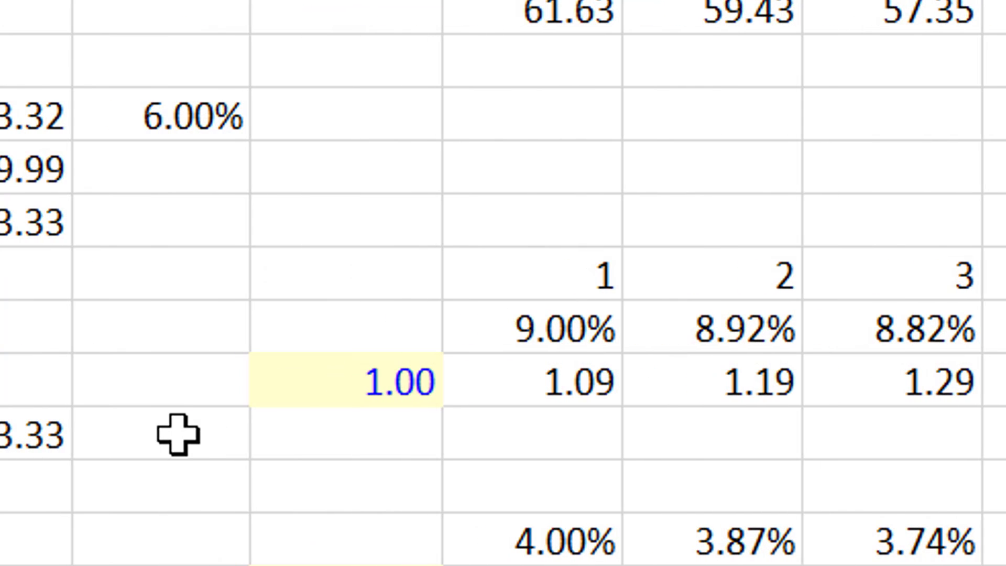
# Inspect the SUMPRODUCT formula for Equity Value with Equity Cost and compare its result with the Equity Value from the constant-rate method
pyautogui.press('Right')
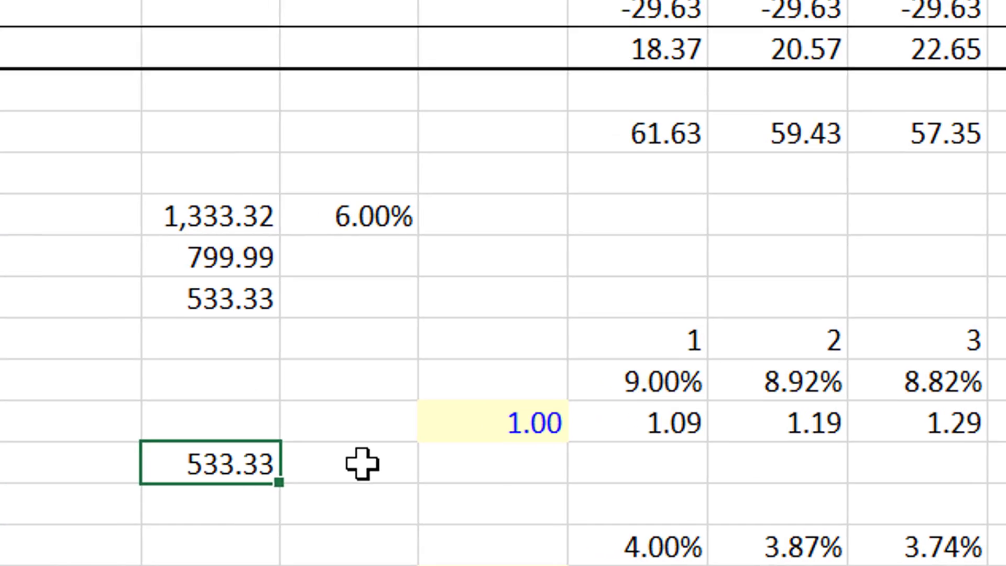
pyautogui.press('F2')
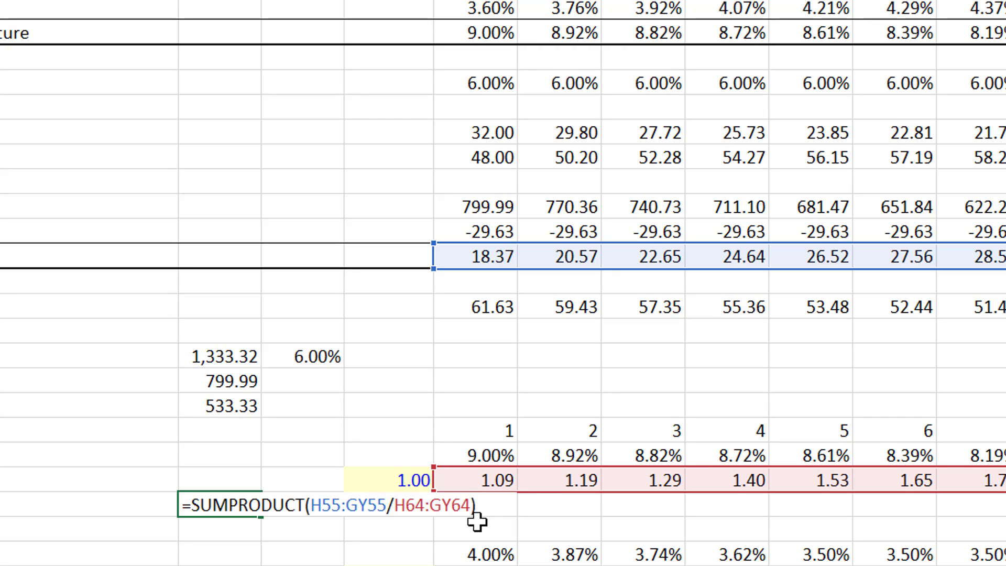
pyautogui.press('Return')
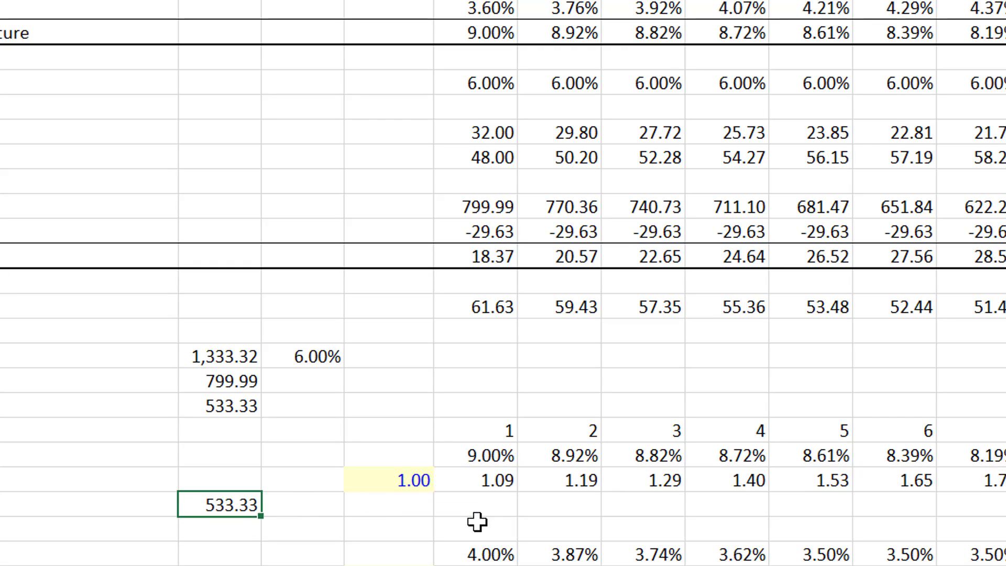
pyautogui.press('Up')
pyautogui.press('Up')
pyautogui.press('Up')
pyautogui.press('Up')
pyautogui.press('Up')
pyautogui.press('Down')
pyautogui.press('Down')
pyautogui.press('Down')
pyautogui.press('Down')
pyautogui.press('Down')
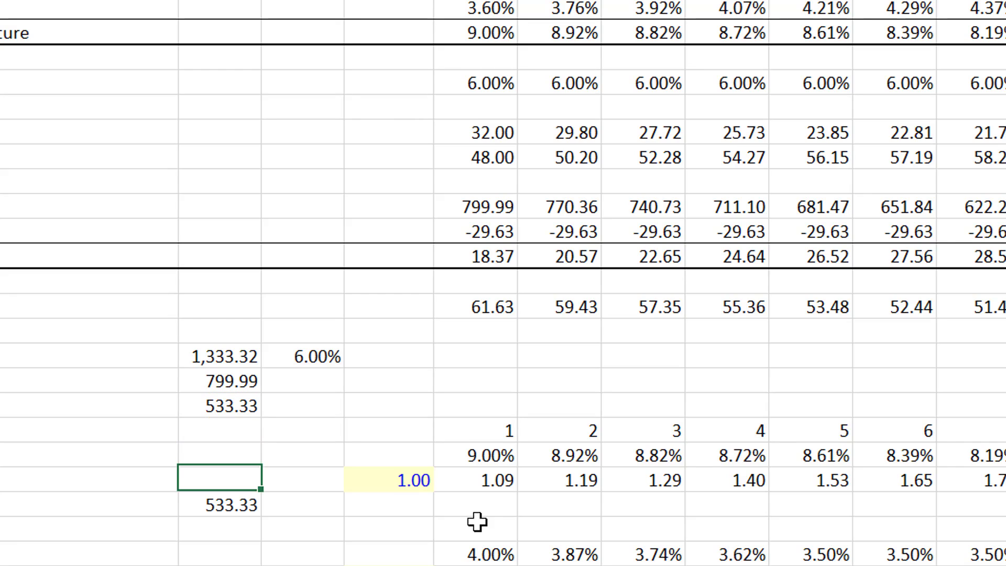
# Review the debt valuation block and inspect the period 1 Debt Cost Index formula against the Interest Rate row
pyautogui.press('Down')
pyautogui.press('Down')
pyautogui.press('Down')
pyautogui.press('Down')
pyautogui.press('Down')
pyautogui.press('Down')
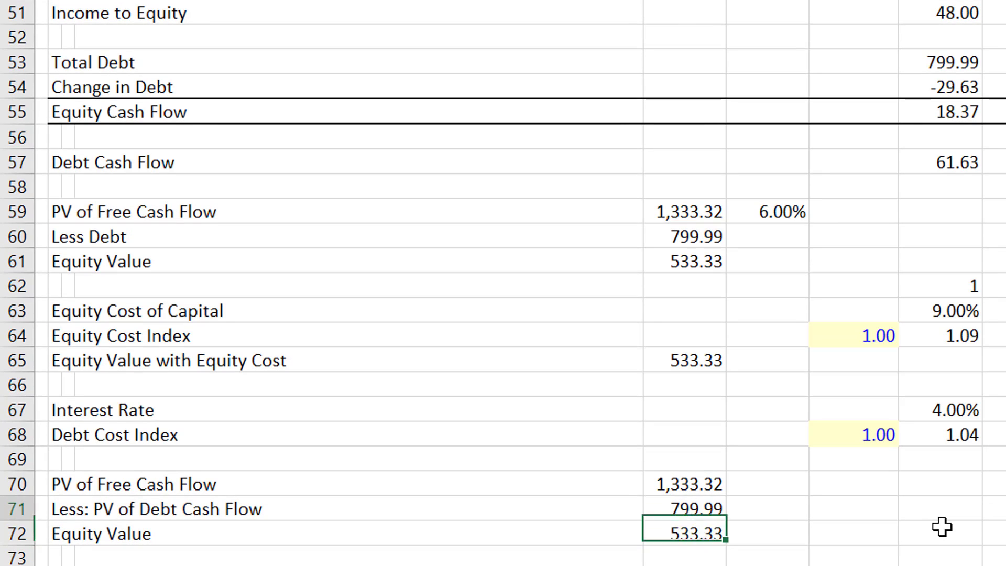
pyautogui.press('Up')
pyautogui.press('Up')
pyautogui.press('Up')
pyautogui.press('Up')
pyautogui.press('Right')
pyautogui.press('Right')
pyautogui.press('Right')
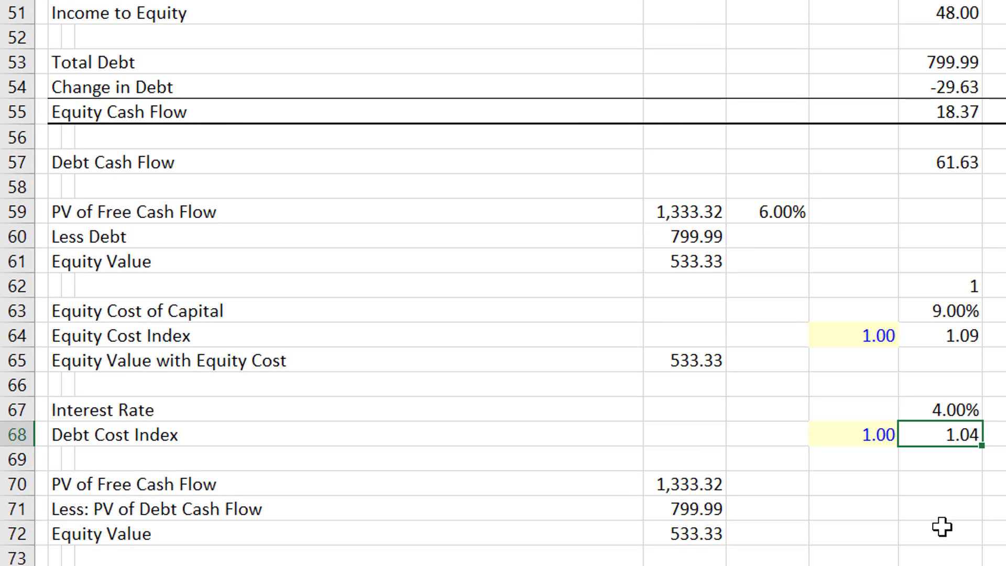
pyautogui.press('Up')
pyautogui.press('Right')
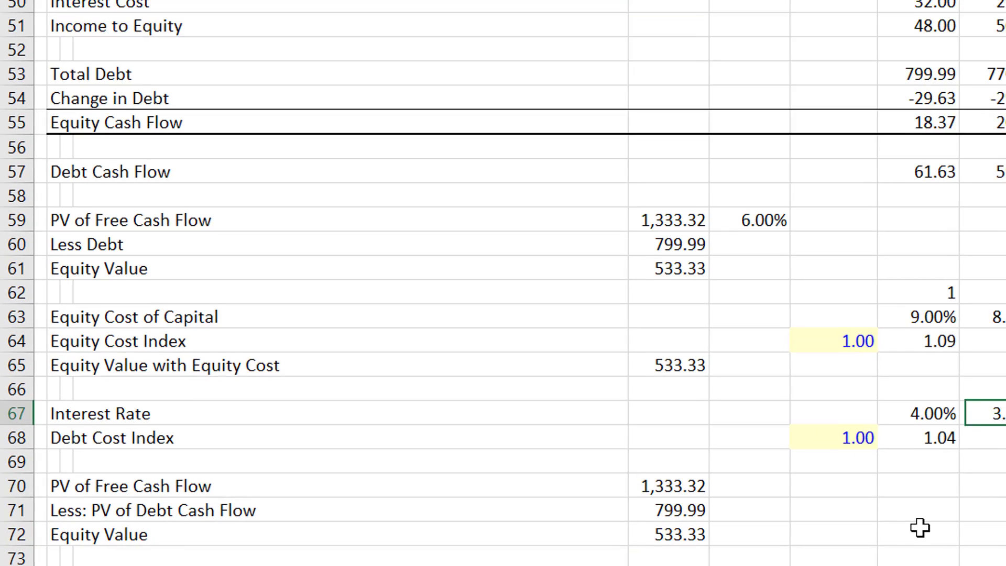
pyautogui.press('Left')
pyautogui.press('Down')
pyautogui.press('F2')
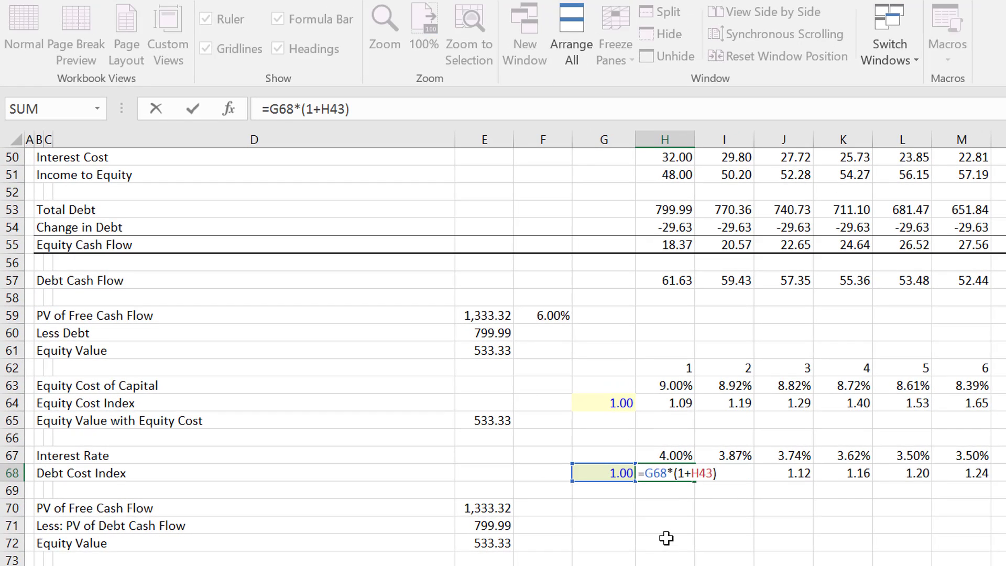
pyautogui.press('Escape')
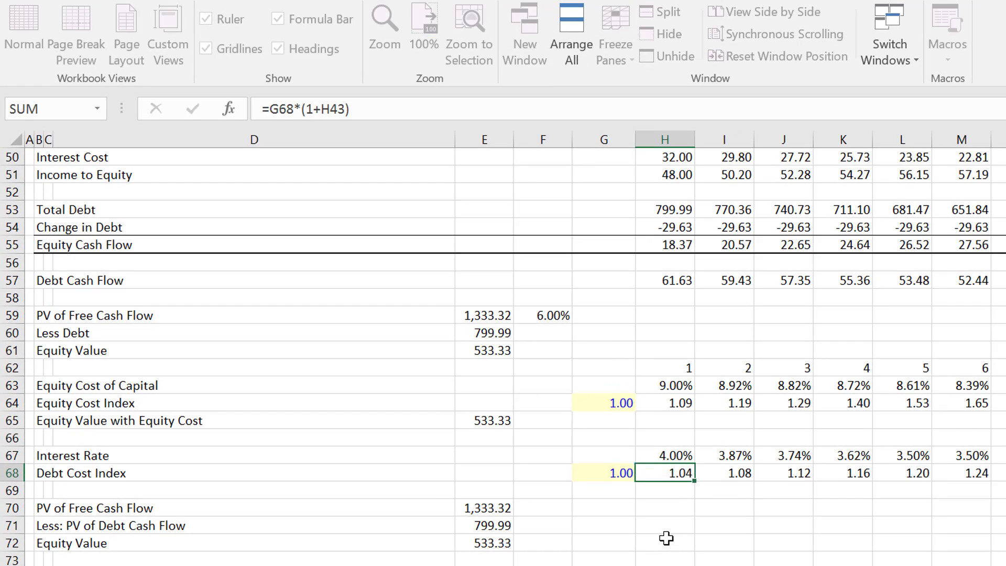
# Inspect the SUMPRODUCT formula for the PV of Debt Cash Flow and the Equity Value formula beneath it
pyautogui.press('Down')
pyautogui.press('Down')
pyautogui.press('Left')
pyautogui.press('Left')
pyautogui.press('Down')
pyautogui.press('Left')
pyautogui.press('Up')
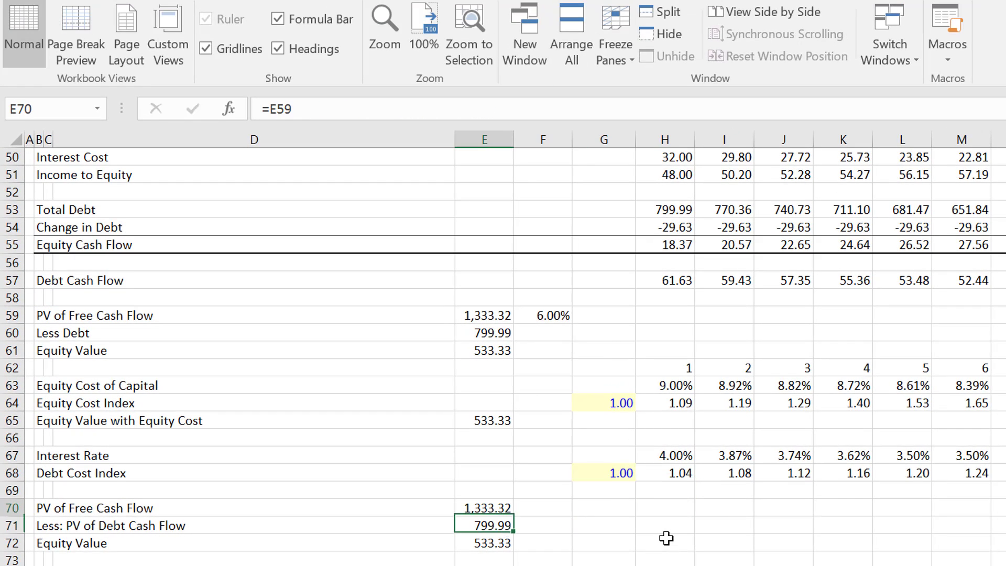
pyautogui.press('Down')
pyautogui.press('F2')
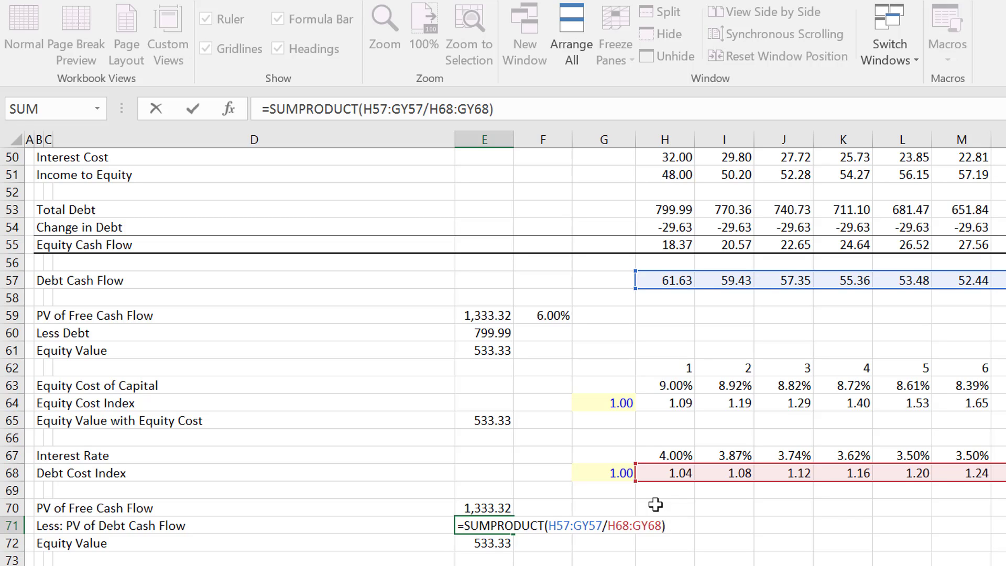
pyautogui.press('Return')
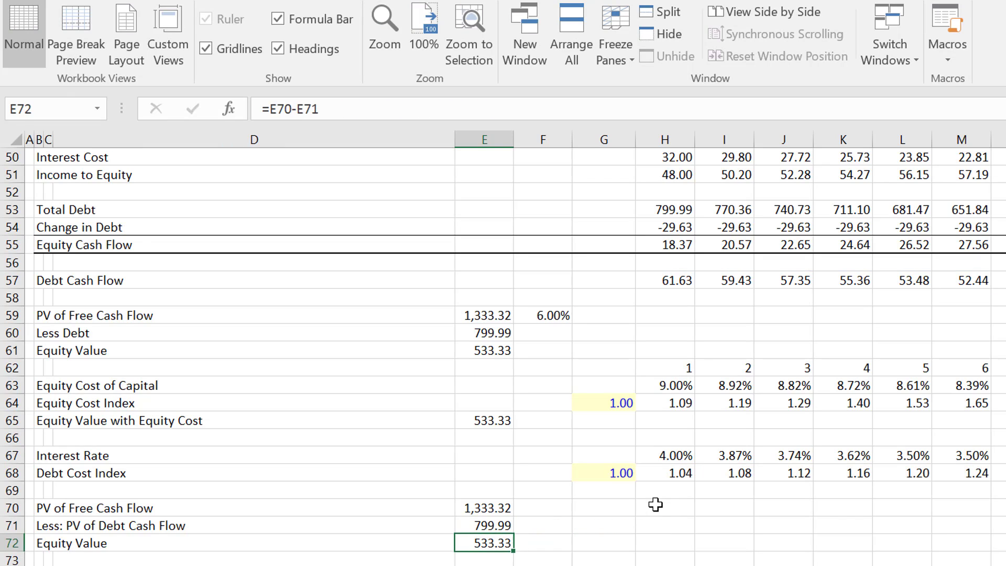
# Return from the debt valuation block to the assumptions and compare the Outputs of the constant WACC and separate cash flow valuations
pyautogui.press('Up')
pyautogui.press('Up')
pyautogui.press('Up')
pyautogui.press('Up')
pyautogui.press('Up')
pyautogui.press('Up')
pyautogui.press('Up')
pyautogui.press('Up')
pyautogui.press('Up')
pyautogui.press('Up')
pyautogui.press('Up')
pyautogui.press('Up')
pyautogui.press('Up')
pyautogui.press('Up')
pyautogui.press('Up')
pyautogui.press('Up')
pyautogui.press('Up')
pyautogui.press('Up')
pyautogui.press('Up')
pyautogui.press('Up')
pyautogui.press('Up')
pyautogui.press('Up')
pyautogui.press('Up')
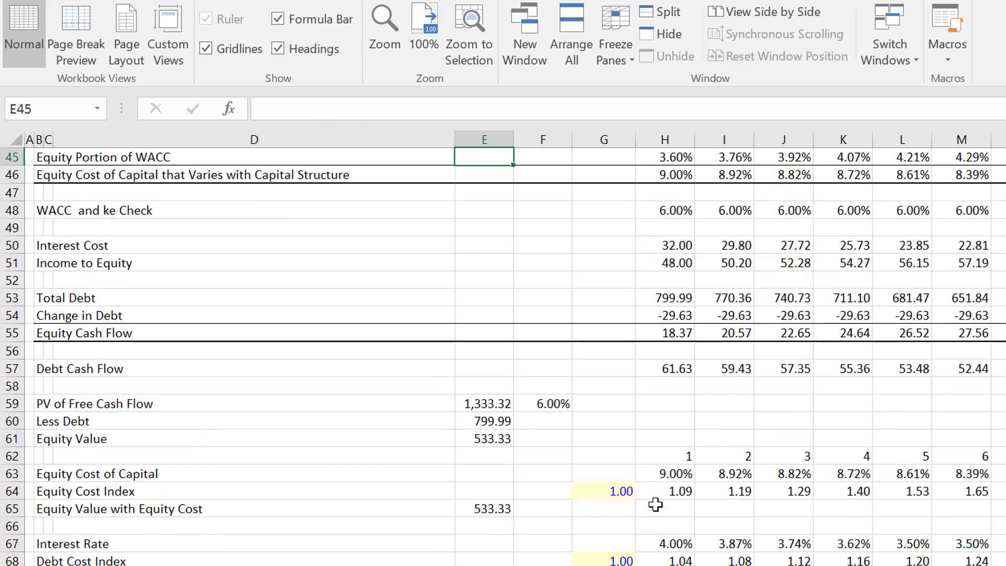
pyautogui.press('Up')
pyautogui.press('Up')
pyautogui.press('Up')
pyautogui.press('Up')
pyautogui.press('Up')
pyautogui.press('Up')
pyautogui.press('Up')
pyautogui.press('Up')
pyautogui.press('Up')
pyautogui.press('Up')
pyautogui.press('Up')
pyautogui.press('Up')
pyautogui.press('Down')
pyautogui.press('Down')
pyautogui.press('Down')
pyautogui.press('Down')
pyautogui.press('Down')
pyautogui.press('Down')
pyautogui.press('Down')
pyautogui.press('Down')
pyautogui.press('Down')
pyautogui.press('Down')
pyautogui.press('Down')
pyautogui.press('Down')
pyautogui.press('Down')
pyautogui.press('Down')
pyautogui.press('Down')
pyautogui.press('Down')
pyautogui.press('Down')
pyautogui.press('Down')
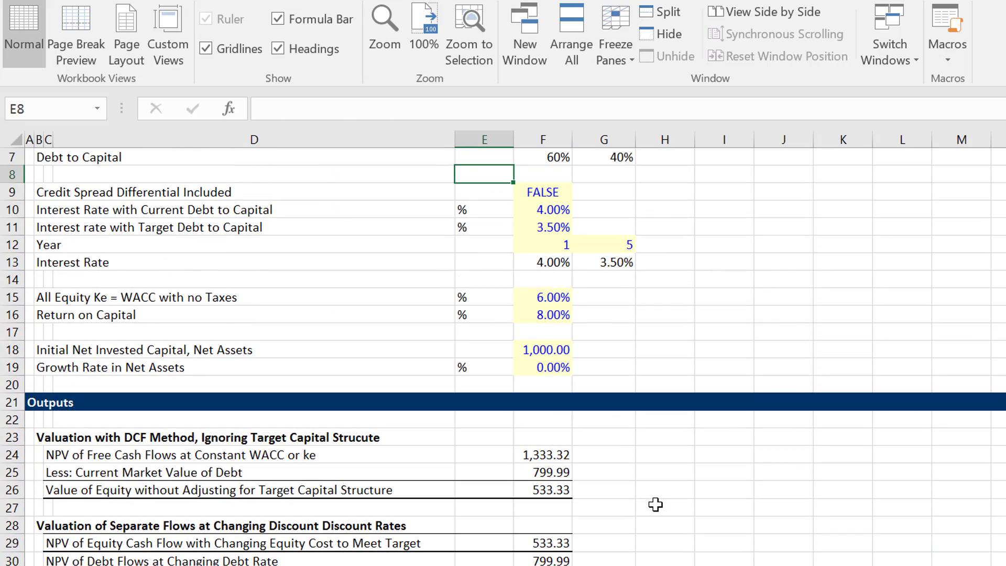
pyautogui.press('Down')
pyautogui.press('Down')
pyautogui.press('Down')
pyautogui.press('Down')
pyautogui.press('Down')
pyautogui.press('Down')
pyautogui.press('Down')
# Set the Growth Rate in Net Assets to 2%
pyautogui.press('Up')
pyautogui.press('Up')
pyautogui.press('Up')
pyautogui.press('Up')
pyautogui.press('Up')
pyautogui.press('Up')
pyautogui.press('Up')
pyautogui.press('Up')
pyautogui.press('Up')
pyautogui.press('Up')
pyautogui.press('Up')
pyautogui.press('Up')
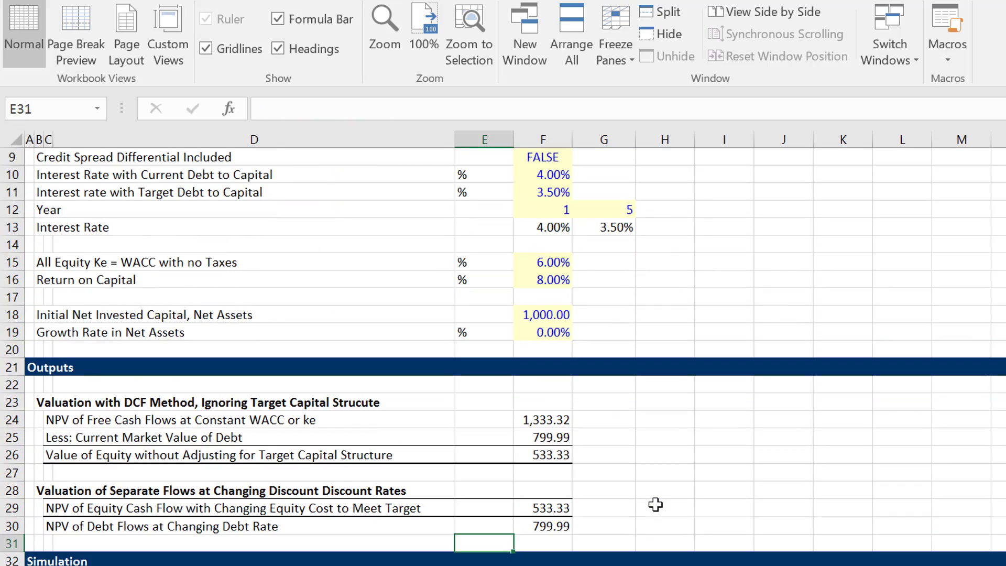
pyautogui.press('Up')
pyautogui.press('Right')
pyautogui.press('F2')
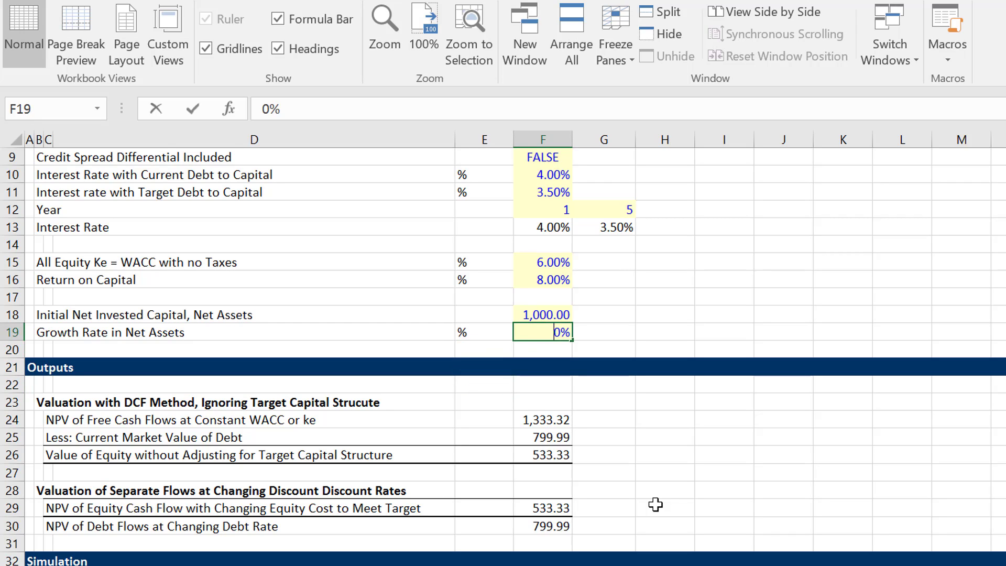
pyautogui.press('BackSpace')
pyautogui.press('BackSpace')
pyautogui.write('2%')
pyautogui.hotkey('ctrl', 'Return')
# Compare the equity and debt values from the DCF method with those from changing discount rates under the new growth rate
pyautogui.press('Down')
pyautogui.press('Down')
pyautogui.press('Down')
pyautogui.press('Down')
pyautogui.press('Down')
pyautogui.press('Down')
pyautogui.press('Down')
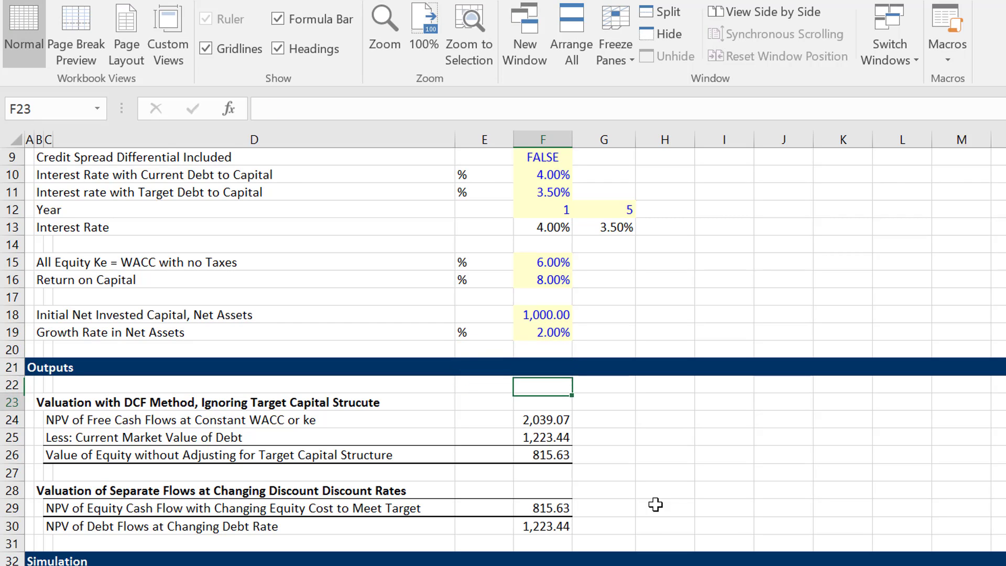
pyautogui.press('Down')
pyautogui.press('Down')
pyautogui.press('Down')
pyautogui.press('Down')
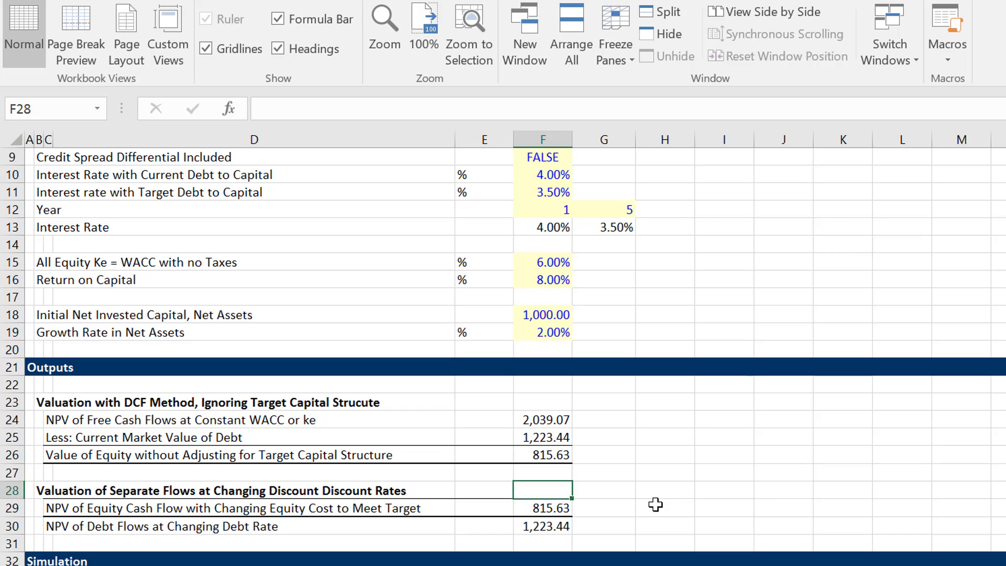
# Set the Target Debt to Capital to 60% in the assumptions
pyautogui.press('Up')
pyautogui.press('Up')
pyautogui.press('Up')
pyautogui.press('Up')
pyautogui.press('Up')
pyautogui.press('Up')
pyautogui.press('Up')
pyautogui.press('Up')
pyautogui.press('Up')
pyautogui.press('Up')
pyautogui.press('Up')
pyautogui.press('Up')
pyautogui.press('Up')
pyautogui.press('Up')
pyautogui.press('Up')
pyautogui.press('Up')
pyautogui.press('Up')
pyautogui.press('Up')
pyautogui.press('Up')
pyautogui.press('Up')
pyautogui.press('Up')
pyautogui.press('Up')
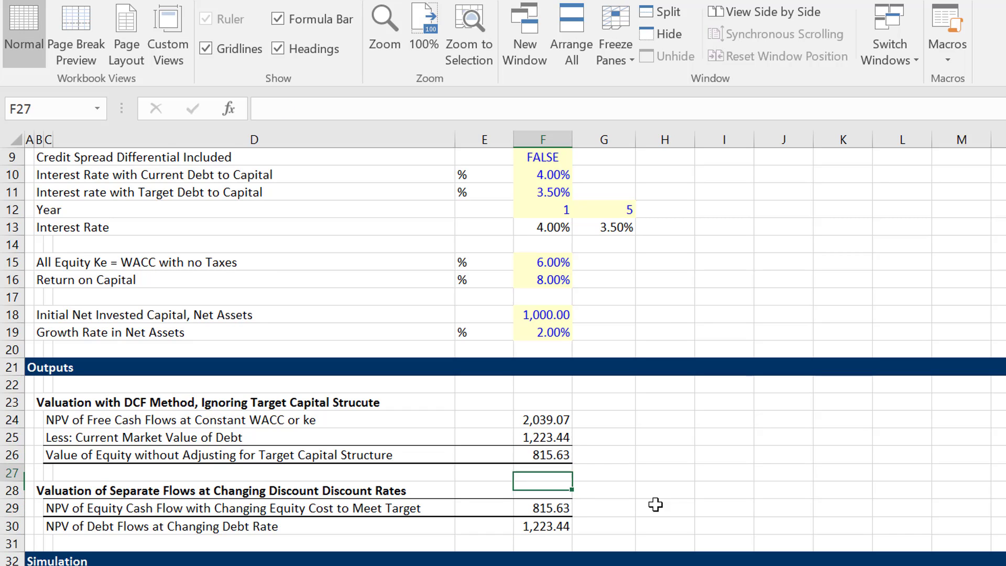
pyautogui.press('Down')
pyautogui.press('Down')
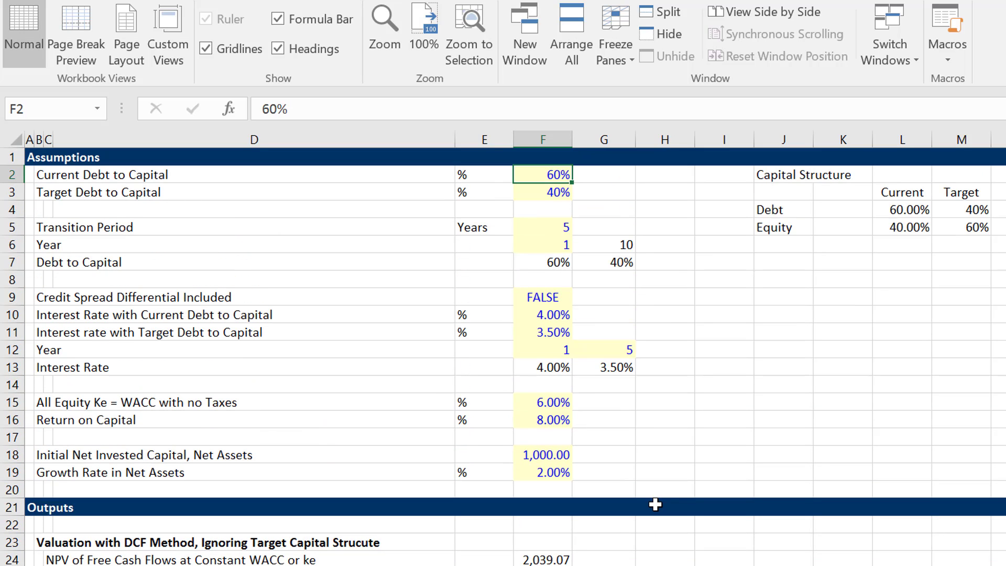
pyautogui.write('60%')
pyautogui.press('Return')
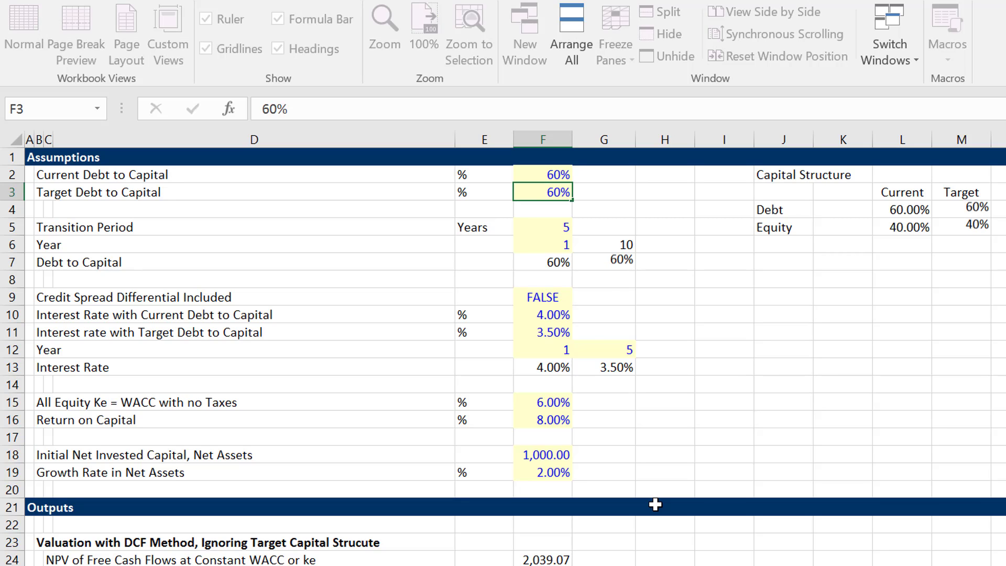
# Review the Outputs section to see how both valuation methods respond to the new target debt ratio
pyautogui.press('Down')
pyautogui.press('Down')
pyautogui.press('Down')
pyautogui.press('Down')
pyautogui.press('Down')
pyautogui.press('Down')
pyautogui.press('Down')
pyautogui.press('Down')
pyautogui.press('Down')
pyautogui.press('Down')
pyautogui.press('Down')
pyautogui.press('Down')
pyautogui.press('Down')
pyautogui.press('Down')
pyautogui.press('Down')
pyautogui.press('Down')
pyautogui.press('Down')
pyautogui.press('Down')
pyautogui.press('Down')
pyautogui.press('Down')
pyautogui.press('Down')
pyautogui.press('Down')
pyautogui.press('Down')
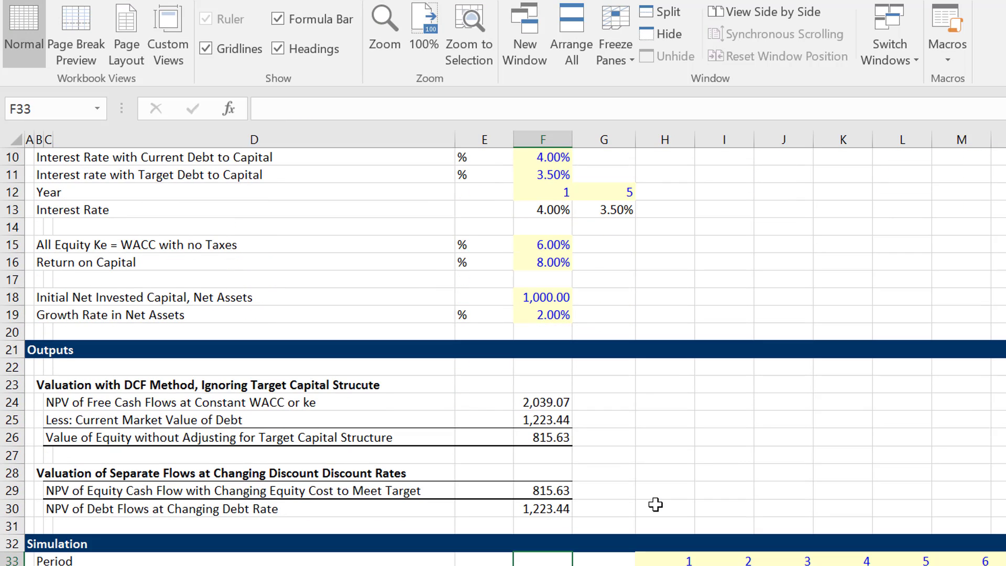
# Set the Target Debt to Capital to 80% in the assumptions
pyautogui.press('Up')
pyautogui.press('Up')
pyautogui.press('Up')
pyautogui.press('Up')
pyautogui.press('Up')
pyautogui.press('Up')
pyautogui.press('Up')
pyautogui.press('Up')
pyautogui.press('Up')
pyautogui.press('Up')
pyautogui.press('Up')
pyautogui.press('Up')
pyautogui.press('Up')
pyautogui.press('Up')
pyautogui.press('Up')
pyautogui.press('Up')
pyautogui.press('Up')
pyautogui.press('Up')
pyautogui.press('Up')
pyautogui.press('Up')
pyautogui.press('Up')
pyautogui.press('Up')
pyautogui.press('Up')
pyautogui.press('Up')
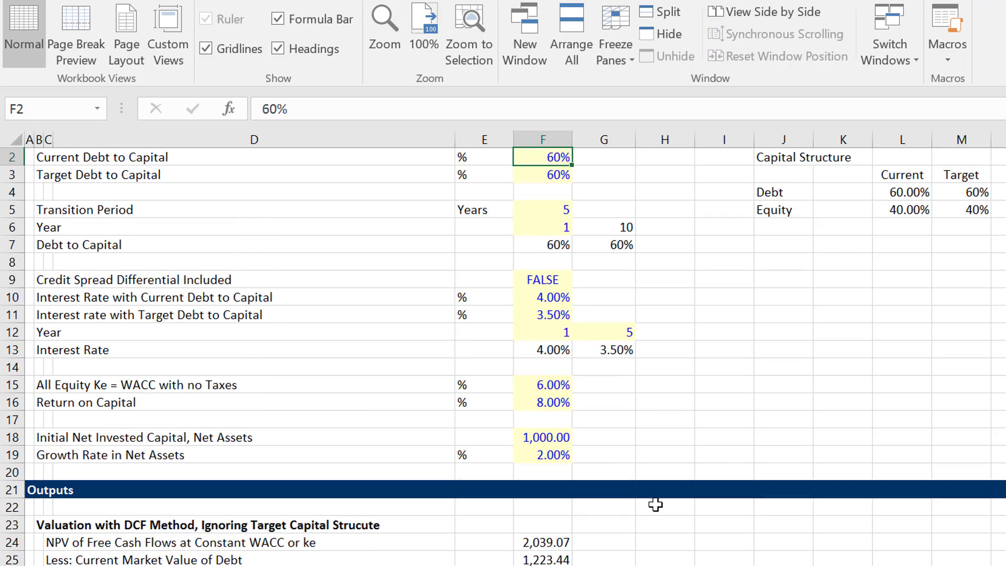
pyautogui.press('Down')
pyautogui.press('Down')
pyautogui.write('80')
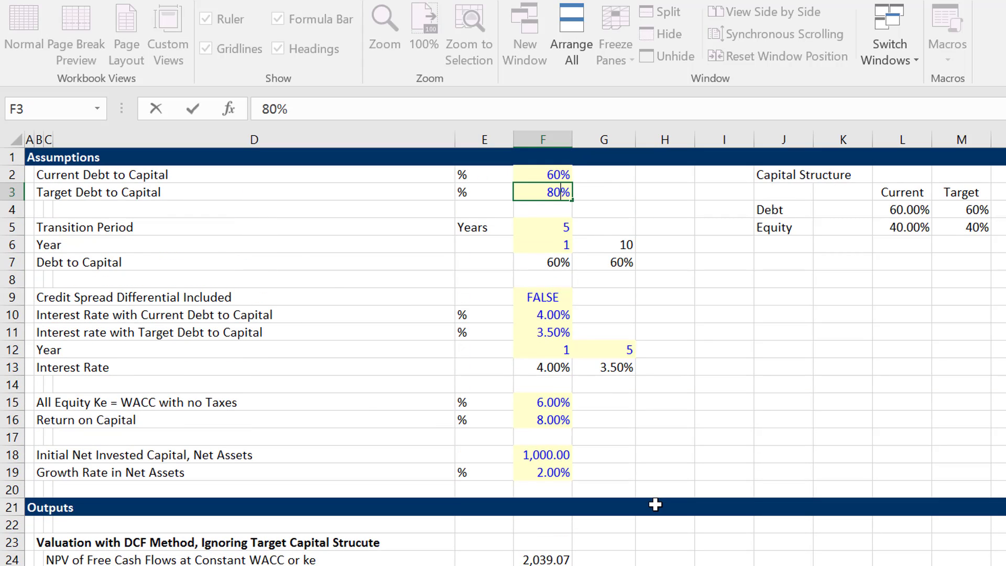
pyautogui.press('Return')
# Check the Outputs section for the effect of the higher target debt ratio on both valuation methods
pyautogui.press('Down')
pyautogui.press('Down')
pyautogui.press('Down')
pyautogui.press('Down')
pyautogui.press('Down')
pyautogui.press('Down')
pyautogui.press('Down')
pyautogui.press('Down')
pyautogui.press('Down')
pyautogui.press('Down')
pyautogui.press('Down')
pyautogui.press('Down')
pyautogui.press('Down')
pyautogui.press('Down')
pyautogui.press('Down')
pyautogui.press('Down')
pyautogui.press('Down')
pyautogui.press('Down')
pyautogui.press('Down')
pyautogui.press('Down')
pyautogui.press('Down')
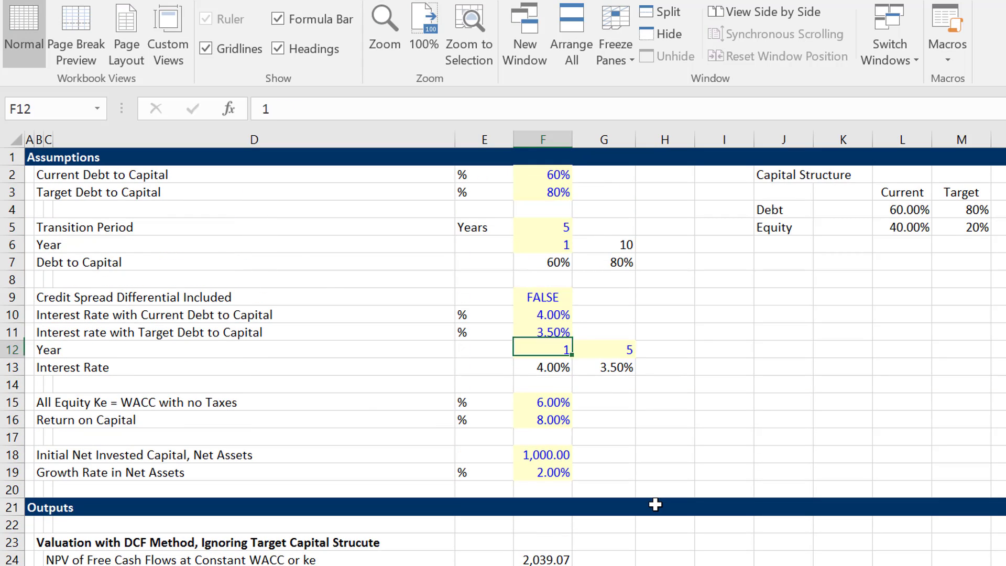
# Try a Target Debt to Capital of 55%, and finally set it to 40%
pyautogui.press('Up')
pyautogui.press('Up')
pyautogui.press('Up')
pyautogui.press('Up')
pyautogui.press('Up')
pyautogui.press('Up')
pyautogui.press('Up')
pyautogui.press('Up')
pyautogui.press('Up')
pyautogui.press('Up')
pyautogui.press('Up')
pyautogui.press('Up')
pyautogui.press('Up')
pyautogui.press('Up')
pyautogui.press('Up')
pyautogui.press('Up')
pyautogui.press('Up')
pyautogui.press('Up')
pyautogui.press('Up')
pyautogui.press('Up')
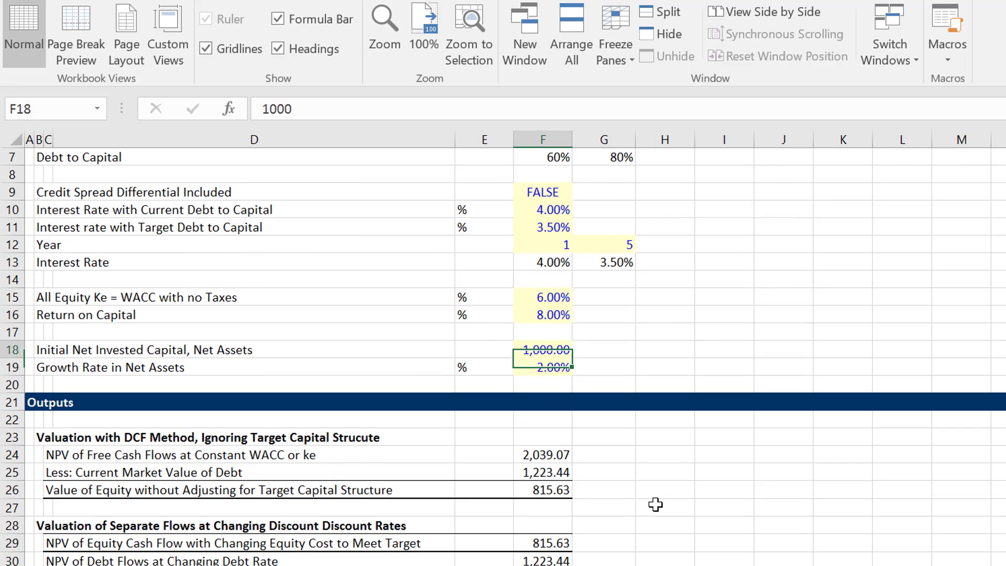
pyautogui.press('Down')
pyautogui.press('Down')
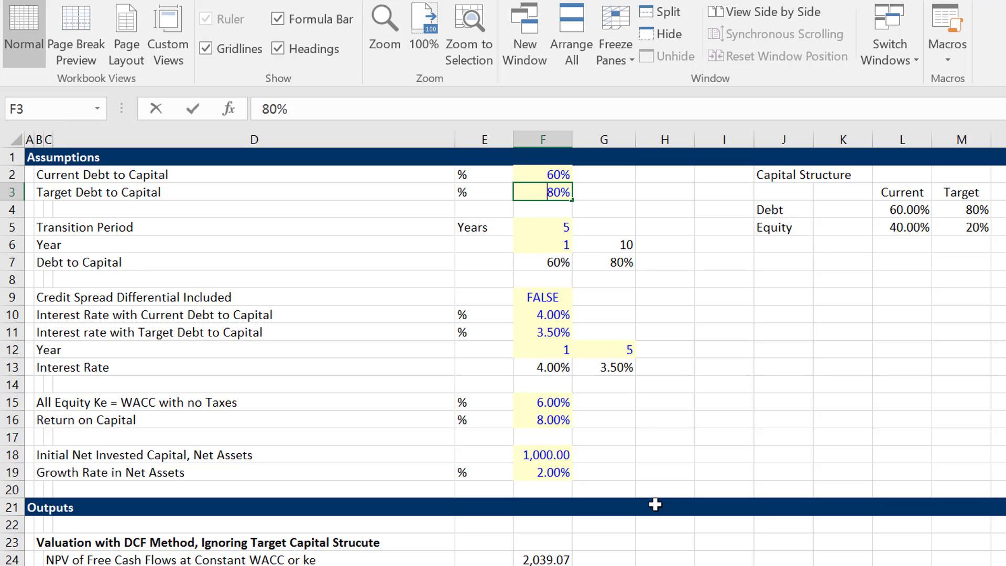
pyautogui.write('55%')
pyautogui.press('Return')
pyautogui.press('Up')
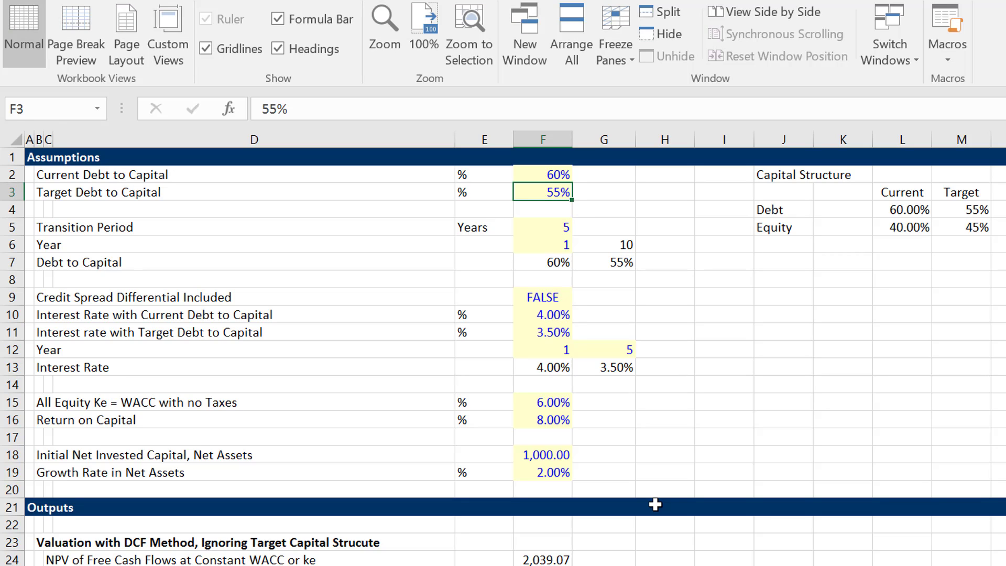
pyautogui.write('40%')
pyautogui.press('Return')
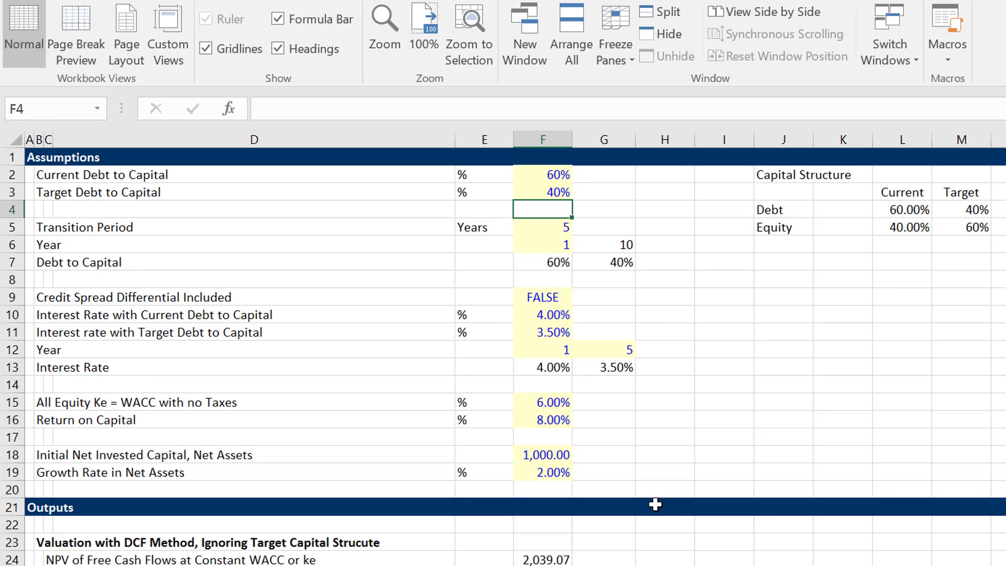
# Examine the Outputs and the Simulation rows for debt to capital, equity to capital and cost of capital under the reduced debt target
pyautogui.press('Up')
pyautogui.press('Down')
pyautogui.press('Down')
pyautogui.press('Down')
pyautogui.press('Down')
pyautogui.press('Down')
pyautogui.press('Down')
pyautogui.press('Down')
pyautogui.press('Down')
pyautogui.press('Down')
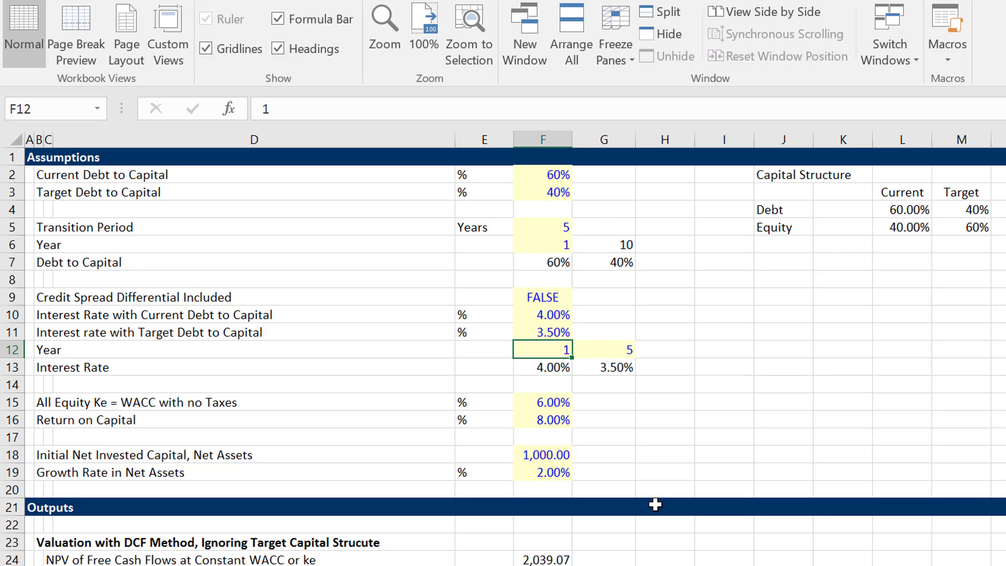
pyautogui.press('Down')
pyautogui.press('Down')
pyautogui.press('Down')
pyautogui.press('Down')
pyautogui.press('Down')
pyautogui.press('Down')
pyautogui.press('Down')
pyautogui.press('Down')
pyautogui.press('Down')
pyautogui.press('Down')
pyautogui.press('Down')
pyautogui.press('Down')
pyautogui.press('Down')
pyautogui.press('Down')
pyautogui.press('Down')
pyautogui.press('Down')
pyautogui.press('Down')
pyautogui.press('Down')
pyautogui.press('Down')
pyautogui.press('Down')
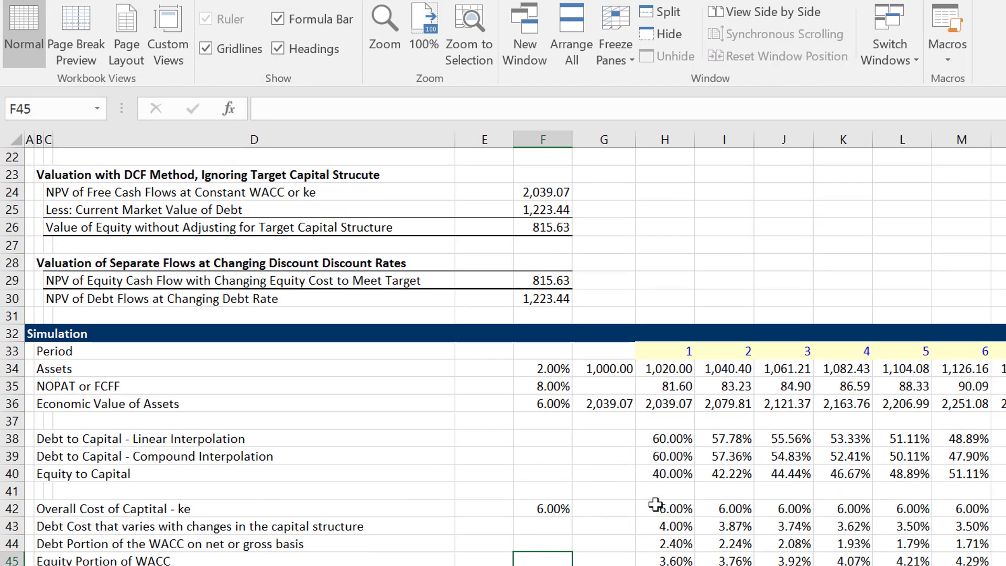
# Compare the DCF valuation at constant WACC with the separate equity and debt valuations at changing discount rates
pyautogui.press('Up')
pyautogui.press('Up')
pyautogui.press('Up')
pyautogui.press('Up')
pyautogui.press('Up')
pyautogui.press('Up')
pyautogui.press('Up')
pyautogui.press('Up')
pyautogui.press('Up')
pyautogui.press('Up')
pyautogui.press('Up')
pyautogui.press('Up')
pyautogui.press('Up')
pyautogui.press('Up')
pyautogui.press('Up')
pyautogui.press('Up')
pyautogui.press('Up')
pyautogui.press('Up')
pyautogui.press('Up')
pyautogui.press('Up')
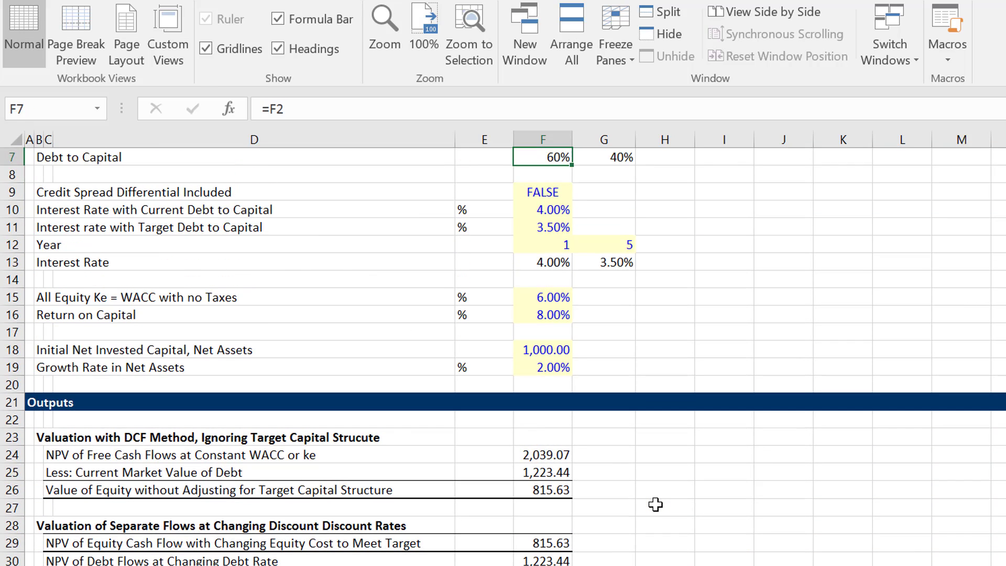
pyautogui.press('Down')
pyautogui.press('Down')
pyautogui.press('Down')
pyautogui.press('Down')
pyautogui.press('Down')
pyautogui.press('Down')
pyautogui.press('Down')
pyautogui.press('Down')
pyautogui.press('Down')
pyautogui.press('Down')
pyautogui.press('Down')
pyautogui.press('Down')
pyautogui.press('Down')
pyautogui.press('Down')
pyautogui.press('Down')
pyautogui.press('Down')
pyautogui.press('Down')
pyautogui.press('Down')
pyautogui.press('Up')
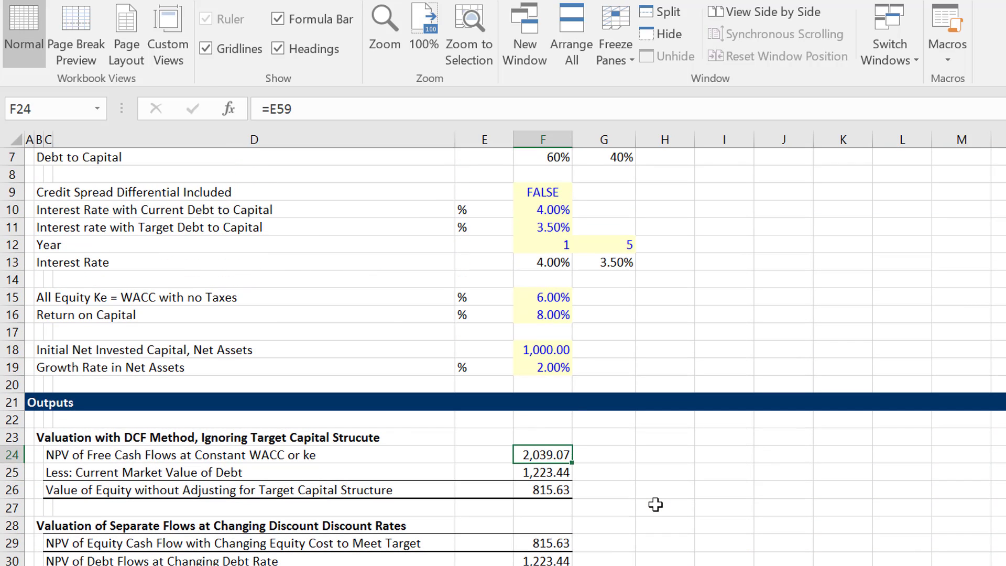
pyautogui.press('Down')
pyautogui.press('Up')
pyautogui.press('Down')
pyautogui.press('Down')
pyautogui.press('Down')
pyautogui.press('Down')
pyautogui.press('Down')
pyautogui.press('Down')
pyautogui.press('Down')
pyautogui.press('Down')
pyautogui.press('Down')
pyautogui.press('Down')
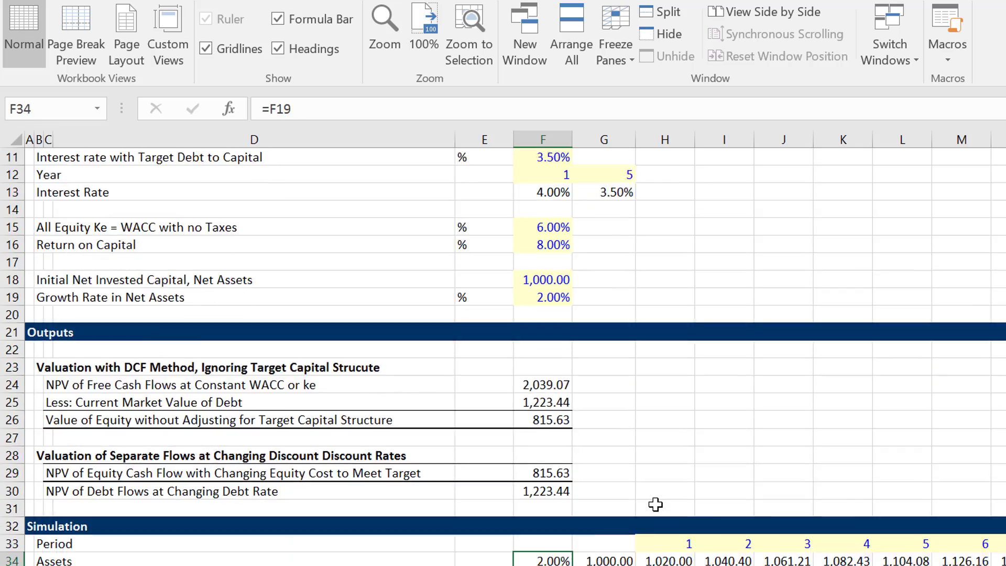
# Examine the Simulation rows for capital structure weights and for the debt and equity cost of capital
pyautogui.press('Down')
pyautogui.press('Down')
pyautogui.press('Down')
pyautogui.press('Down')
pyautogui.press('Down')
pyautogui.press('Down')
pyautogui.press('Down')
pyautogui.press('Down')
pyautogui.press('Down')
pyautogui.press('Down')
pyautogui.press('Down')
pyautogui.press('Down')
pyautogui.press('Down')
# Go back to the Assumptions section and review the debt-to-capital, interest rate, return and growth inputs
pyautogui.press('Up')
pyautogui.press('Up')
pyautogui.press('Up')
pyautogui.press('Up')
pyautogui.press('Up')
pyautogui.press('Up')
pyautogui.press('Up')
pyautogui.press('Up')
pyautogui.press('Up')
pyautogui.press('Up')
pyautogui.press('Up')
pyautogui.press('Up')
pyautogui.press('Up')
pyautogui.press('Up')
pyautogui.press('Up')
pyautogui.press('Up')
pyautogui.press('Up')
pyautogui.press('Up')
pyautogui.press('Up')
pyautogui.press('Up')
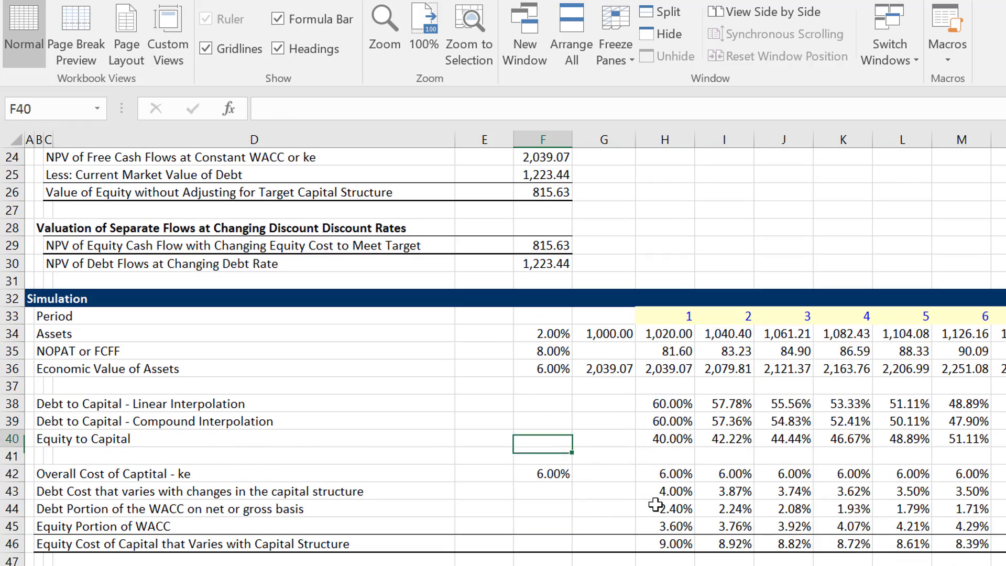
pyautogui.press('Up')
pyautogui.press('Up')
pyautogui.press('Up')
pyautogui.press('Up')
pyautogui.press('Up')
pyautogui.press('Up')
pyautogui.press('Up')
pyautogui.press('Up')
pyautogui.press('Up')
pyautogui.press('Up')
pyautogui.press('Up')
pyautogui.press('Up')
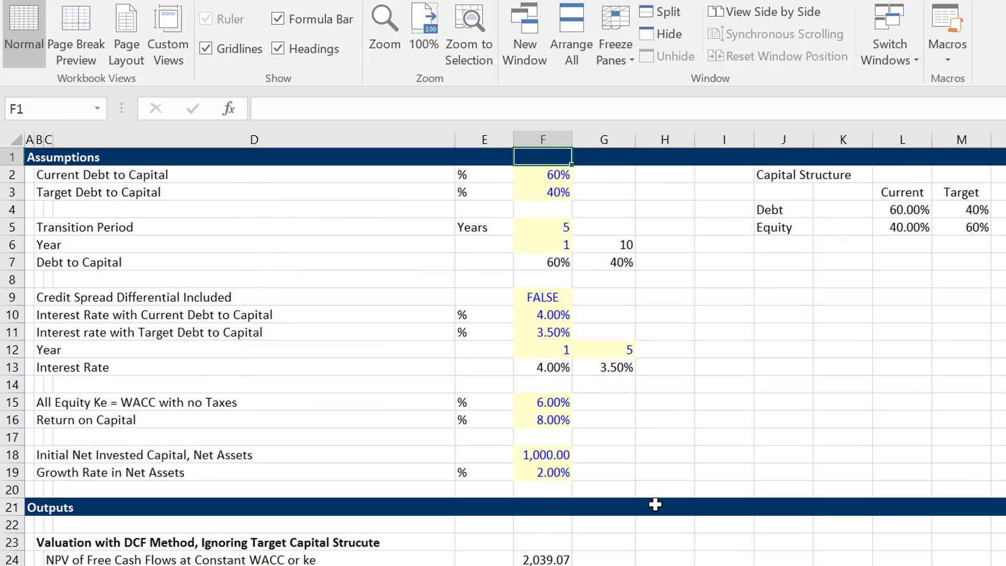
# Review the Outputs of both valuation methods, continuing through the Simulation rows to the debt cost that varies with capital structure
pyautogui.press('Down')
pyautogui.press('Down')
pyautogui.press('Down')
pyautogui.press('Down')
pyautogui.press('Down')
pyautogui.press('Down')
pyautogui.press('Down')
pyautogui.press('Down')
pyautogui.press('Down')
pyautogui.press('Down')
pyautogui.press('Down')
pyautogui.press('Down')
pyautogui.press('Down')
pyautogui.press('Down')
pyautogui.press('Down')
pyautogui.press('Down')
pyautogui.press('Down')
pyautogui.press('Down')
pyautogui.press('Down')
pyautogui.press('Down')
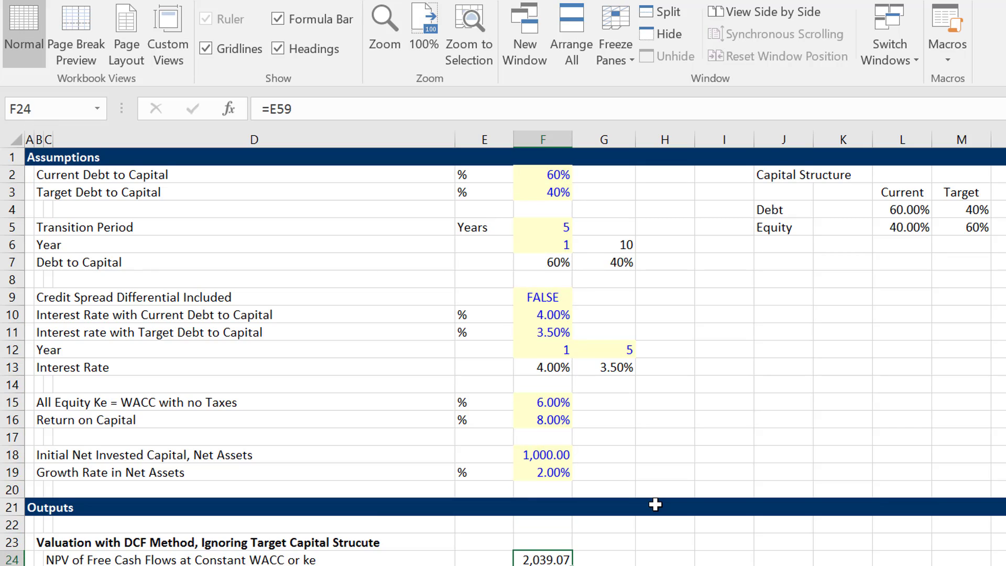
pyautogui.press('Down')
pyautogui.press('Down')
pyautogui.press('Down')
pyautogui.press('Down')
pyautogui.press('Down')
pyautogui.press('Down')
pyautogui.press('Down')
pyautogui.press('Down')
pyautogui.press('Down')
pyautogui.press('Down')
pyautogui.press('Down')
pyautogui.press('Down')
pyautogui.press('Down')
pyautogui.press('Down')
pyautogui.press('Down')
pyautogui.press('Down')
pyautogui.press('Down')
pyautogui.press('Down')
pyautogui.press('Down')
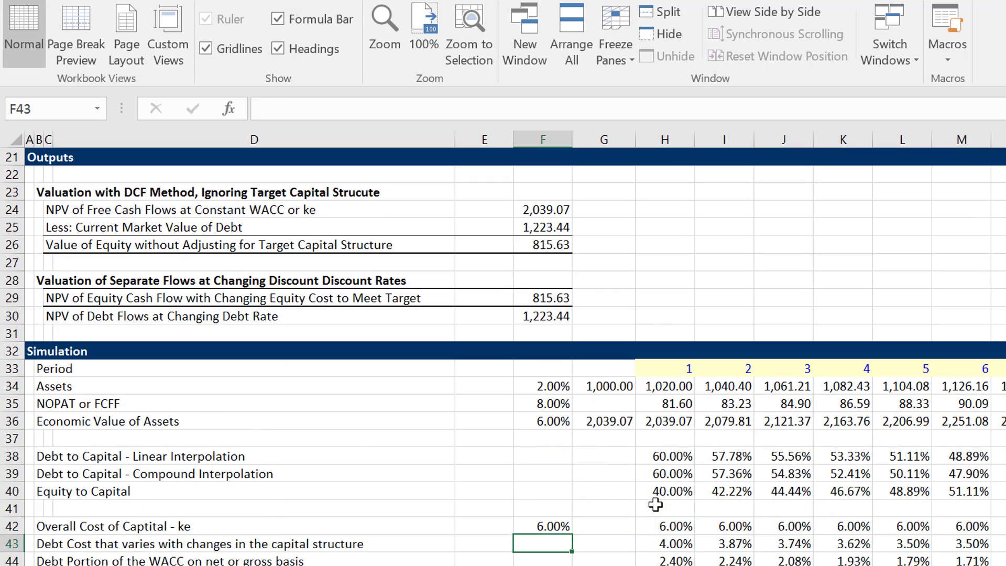
# Return to cell F1 at the start of the Assumptions section
pyautogui.press('Up')
pyautogui.press('Up')
pyautogui.press('Up')
pyautogui.press('Up')
pyautogui.press('Up')
pyautogui.press('Up')
pyautogui.press('Up')
pyautogui.press('Up')
pyautogui.press('Up')
pyautogui.press('Up')
pyautogui.press('Up')
pyautogui.press('Up')
pyautogui.press('Up')
pyautogui.press('Up')
pyautogui.press('Up')
pyautogui.press('Up')
pyautogui.press('Up')
pyautogui.press('Up')
pyautogui.press('Up')
pyautogui.press('Up')
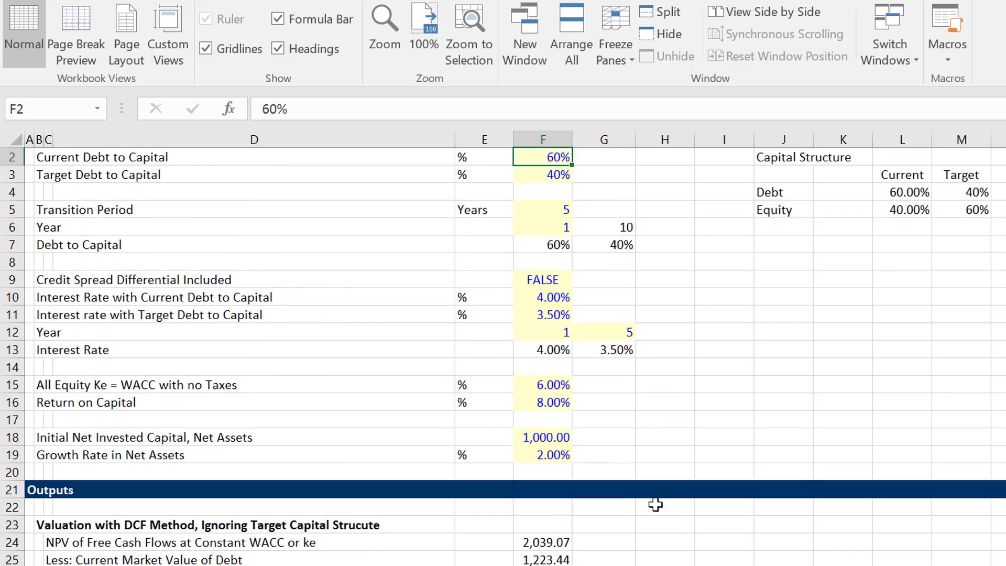
pyautogui.press('Up')
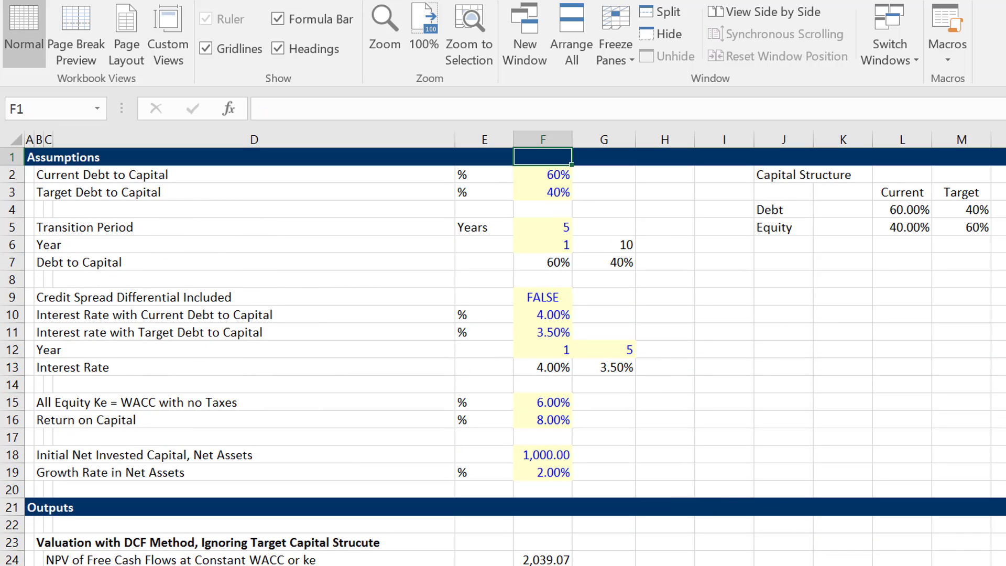
pyautogui.press('F10')
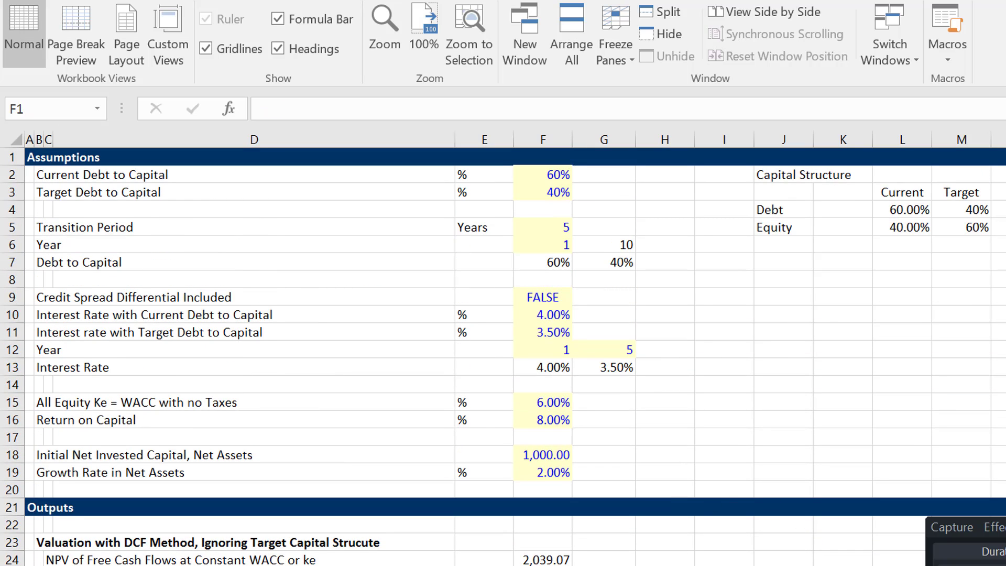